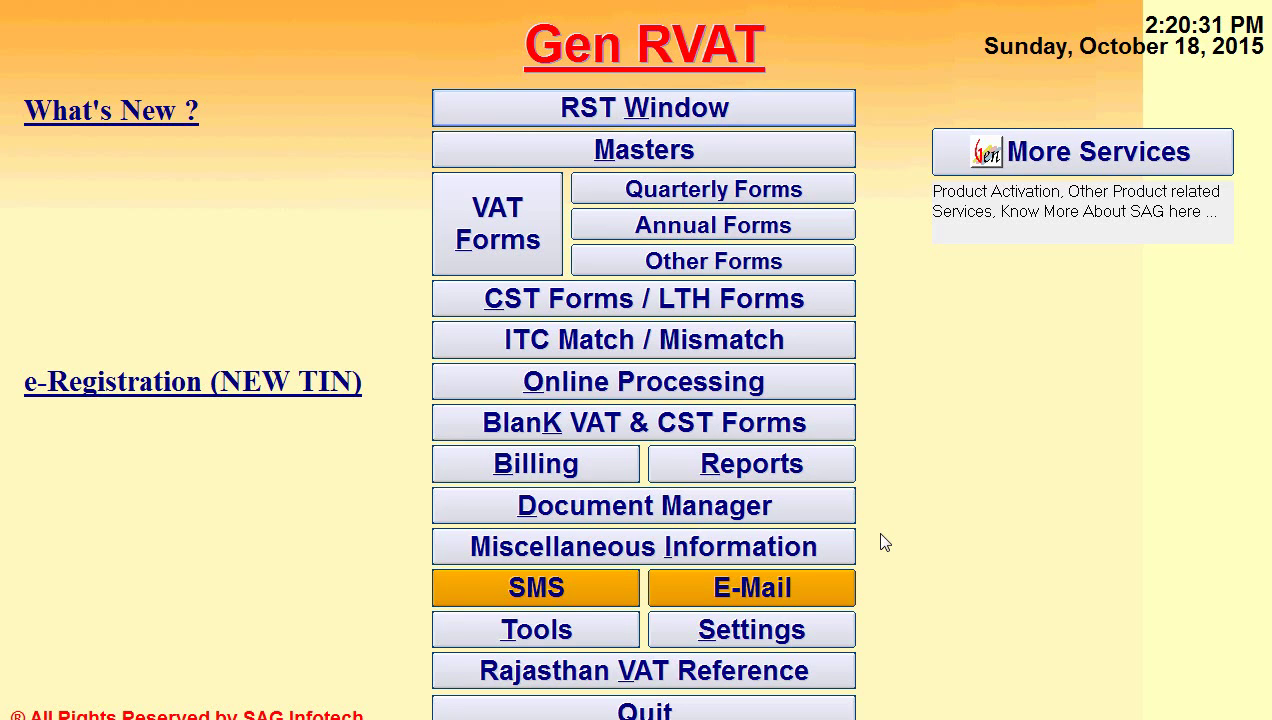
- Open the client information list, view the blank new-client form, and cancel it without adding a client
click(765, 160)
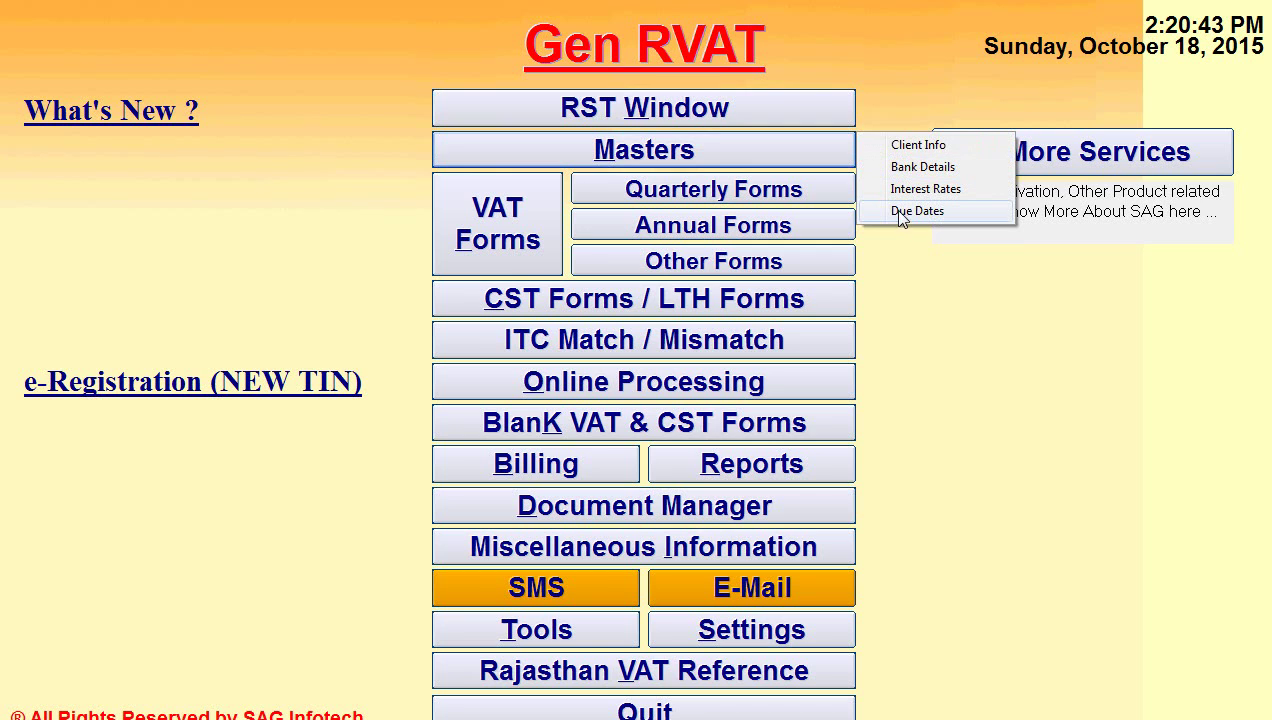
click(880, 145)
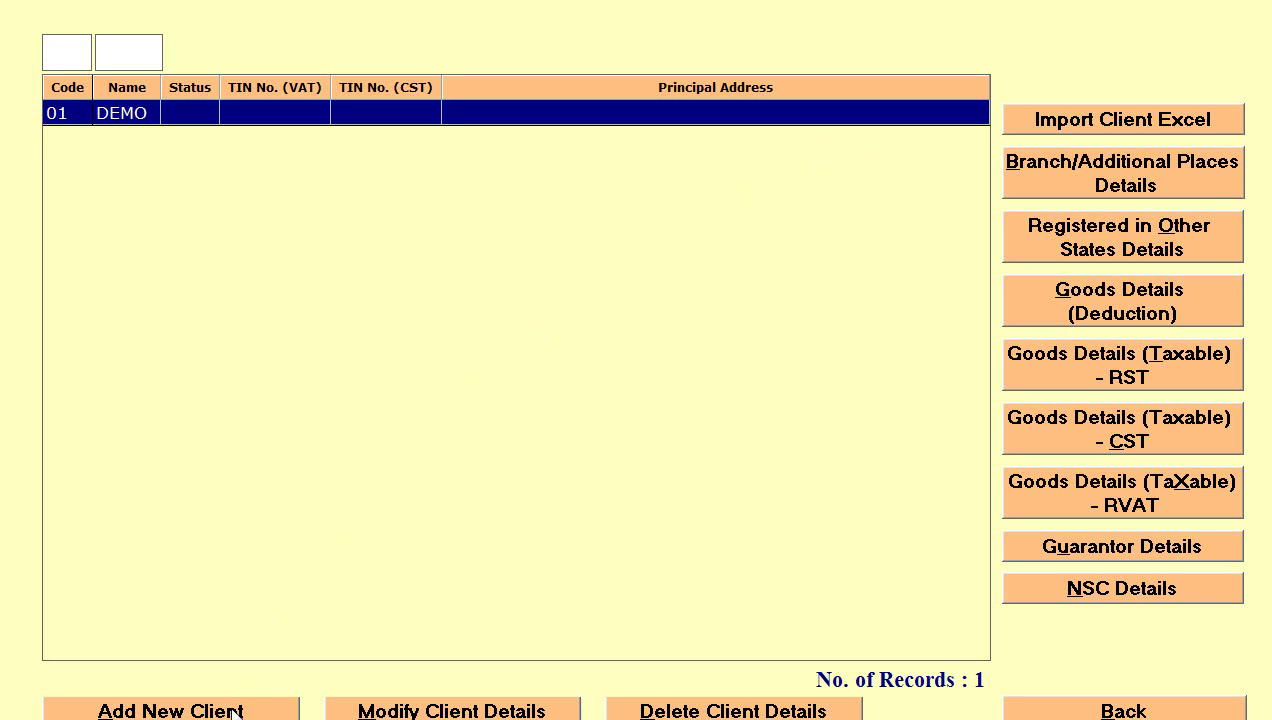
click(170, 710)
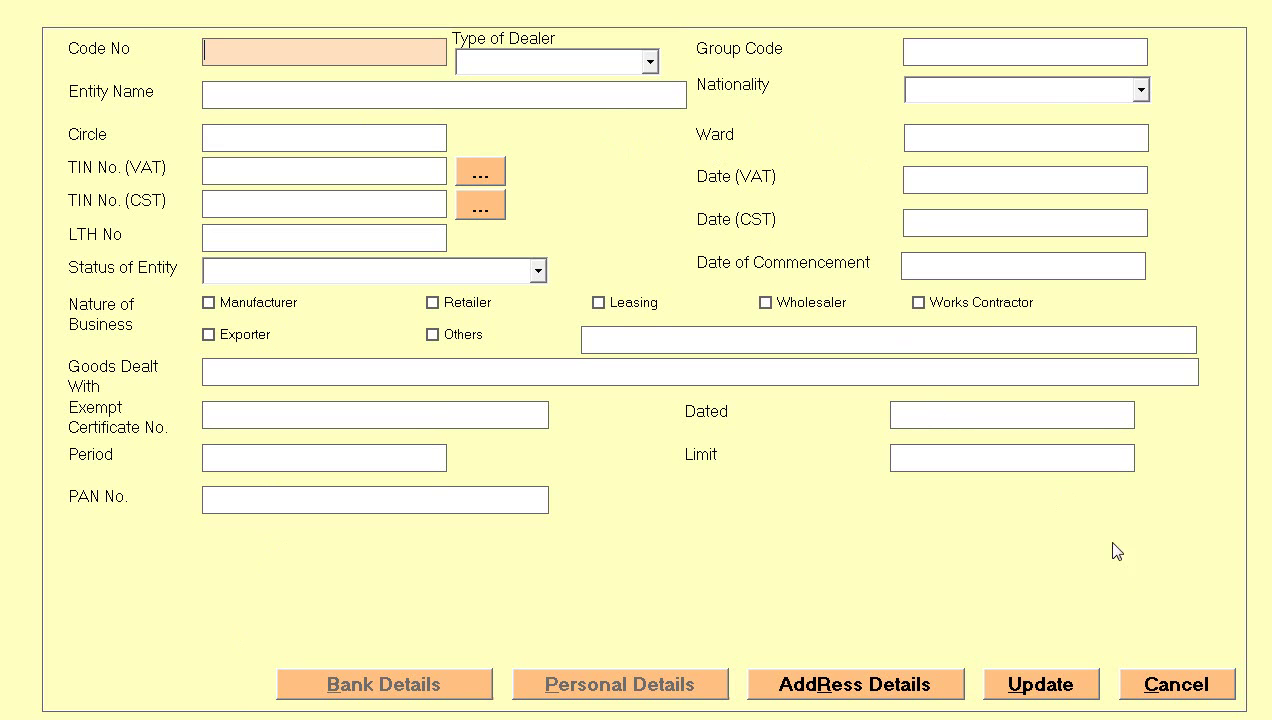
click(1161, 682)
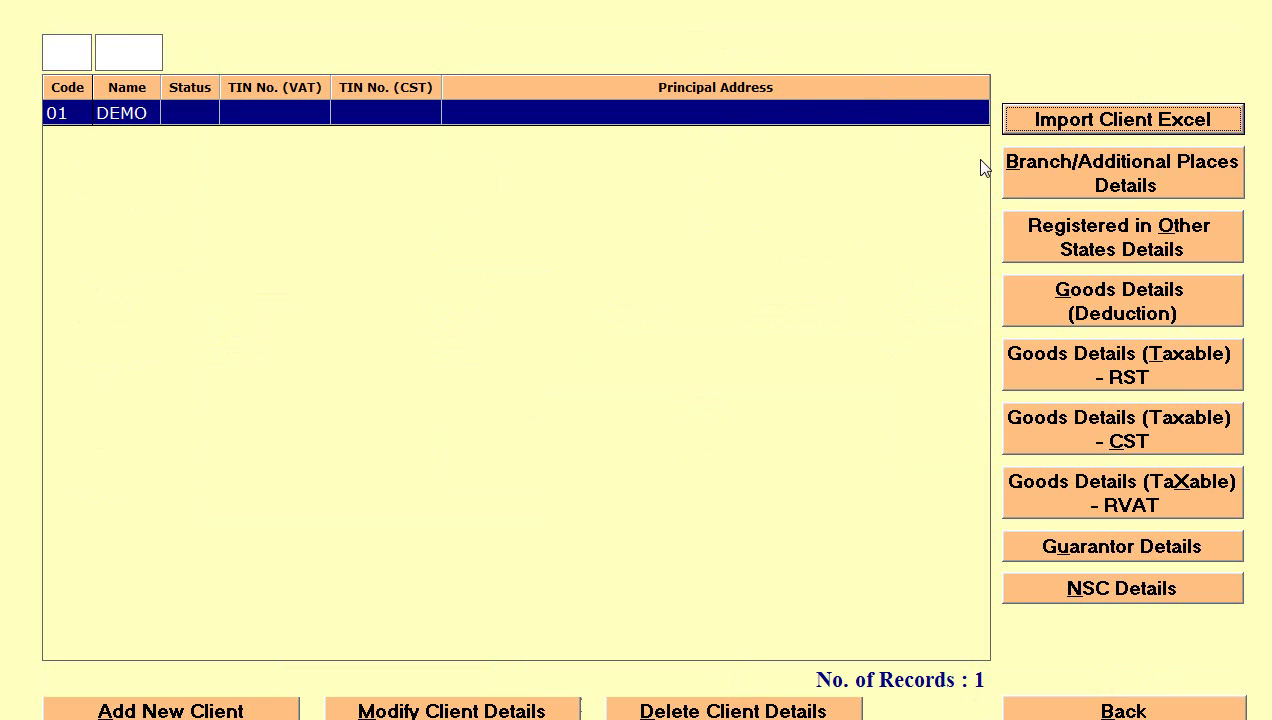
- Export the client import proforma to the Desktop as an Excel file named ClientList
click(1045, 128)
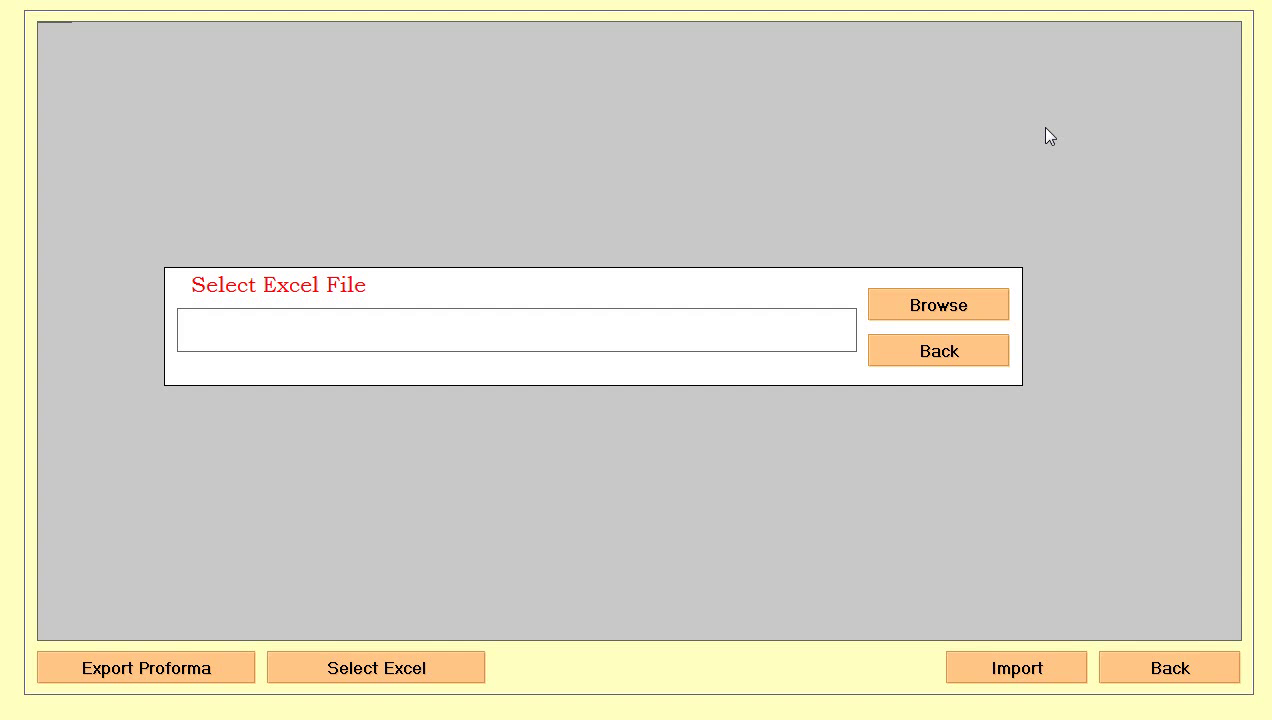
click(958, 348)
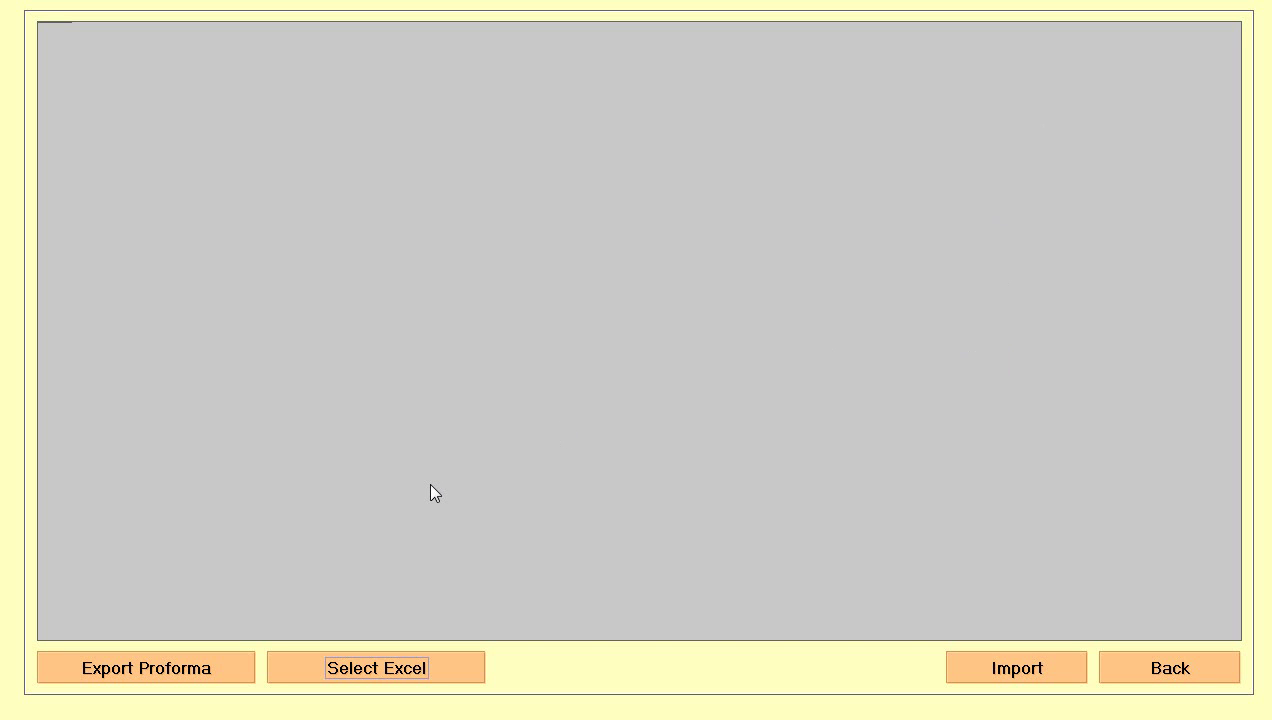
click(208, 670)
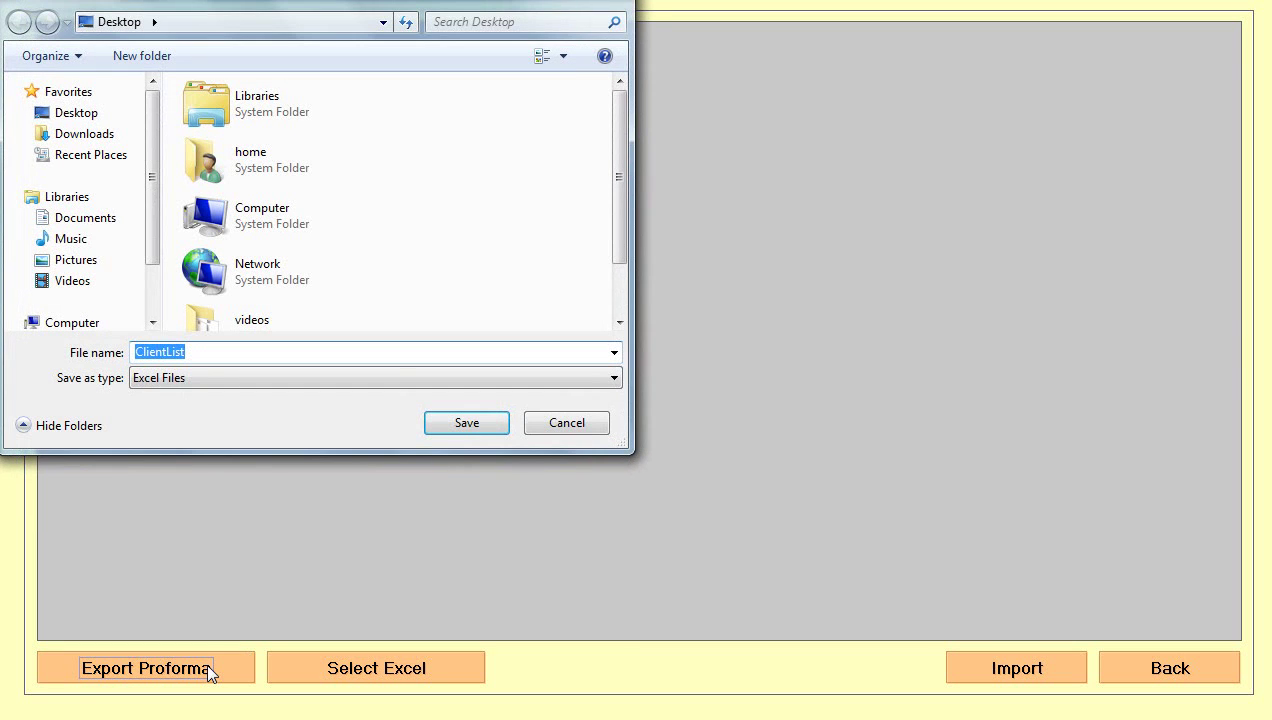
click(92, 116)
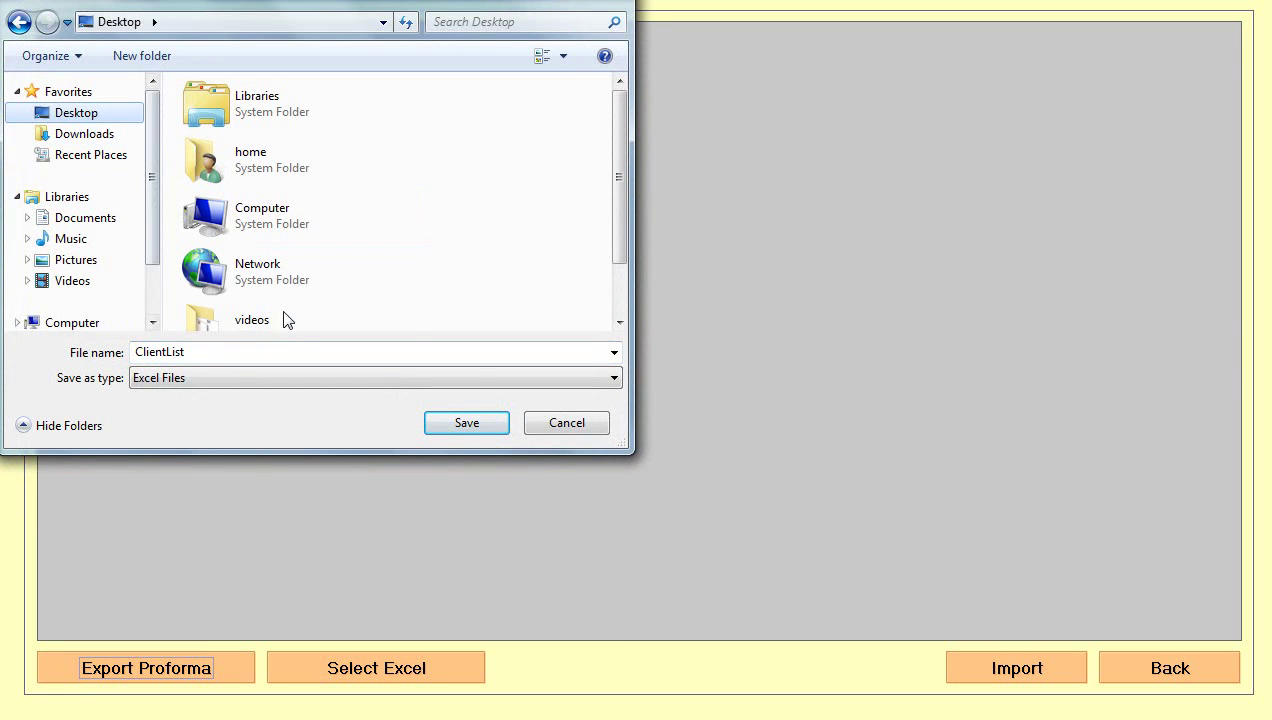
click(435, 428)
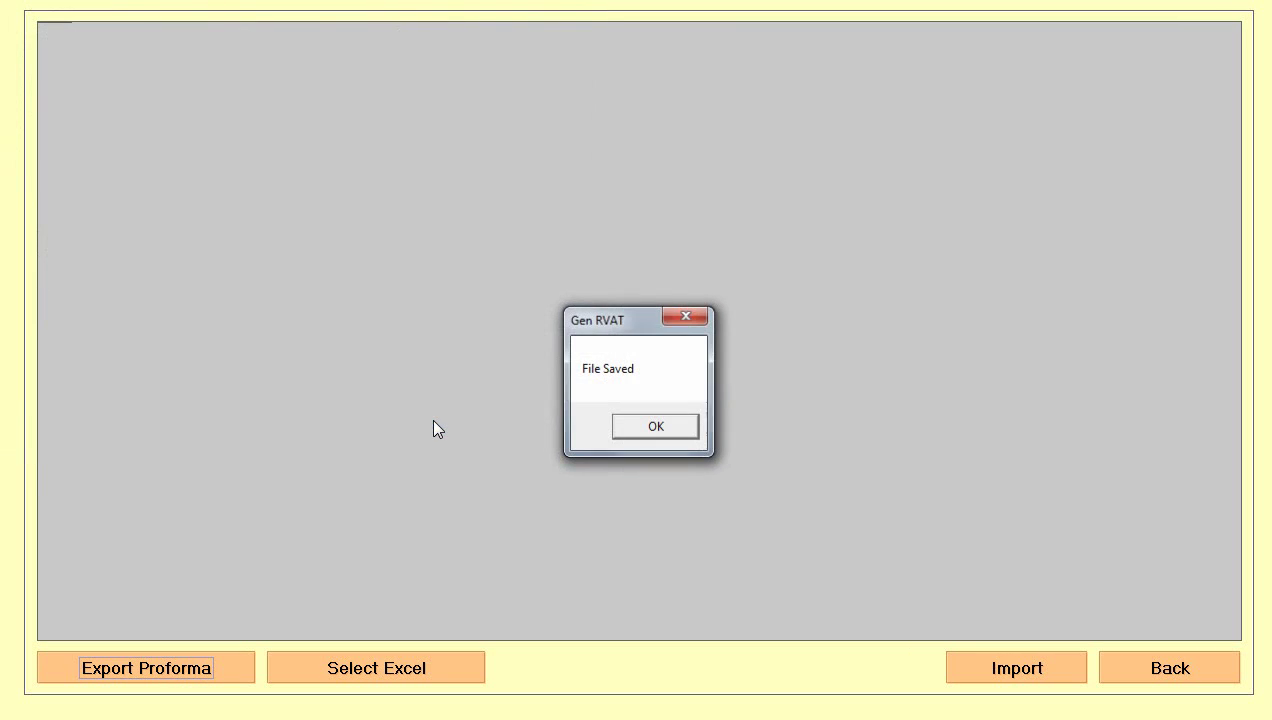
click(626, 430)
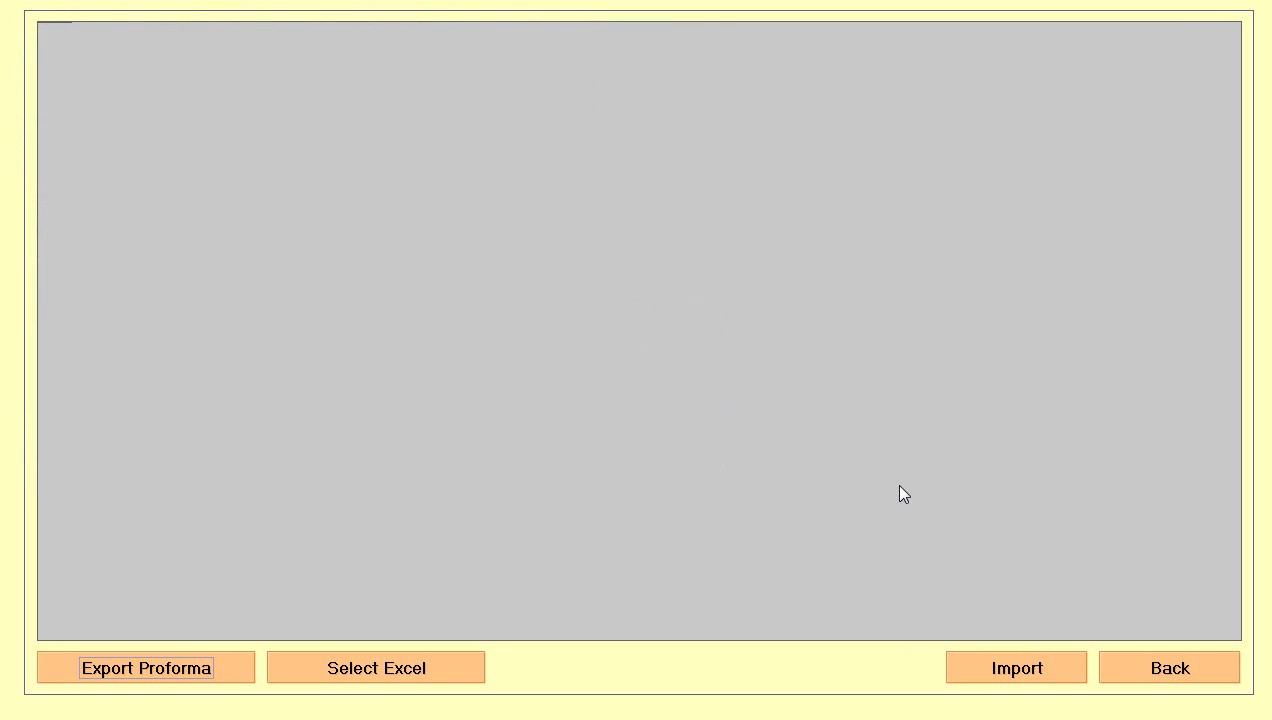
click(1175, 671)
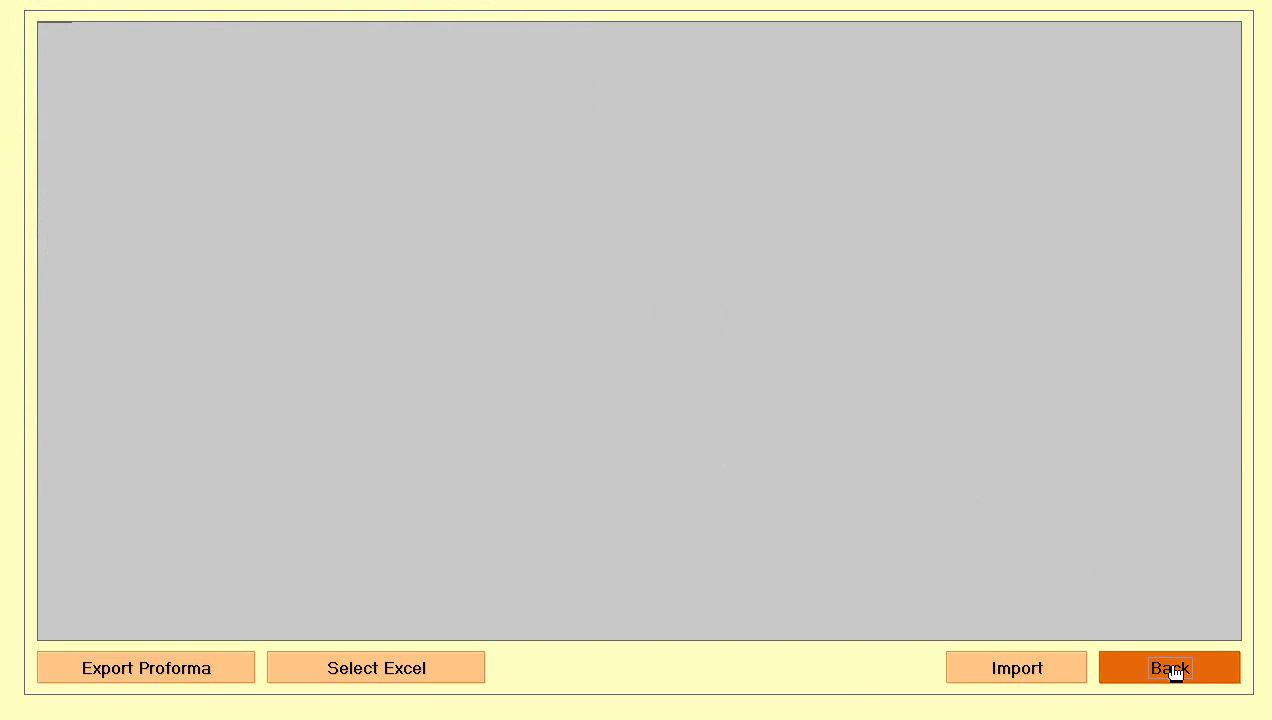
- Open the ClientList workbook from the desktop in Excel and examine the column headings in row 2 back to the first column
key(Escape)
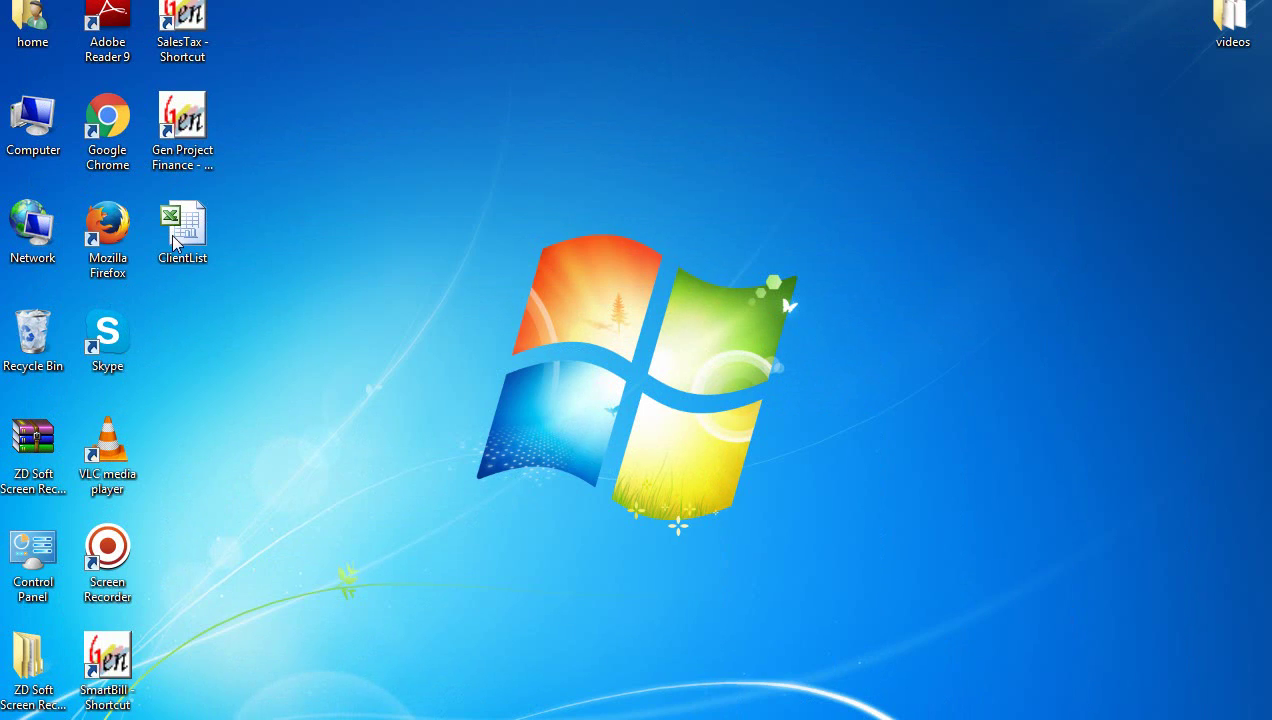
double_click(178, 228)
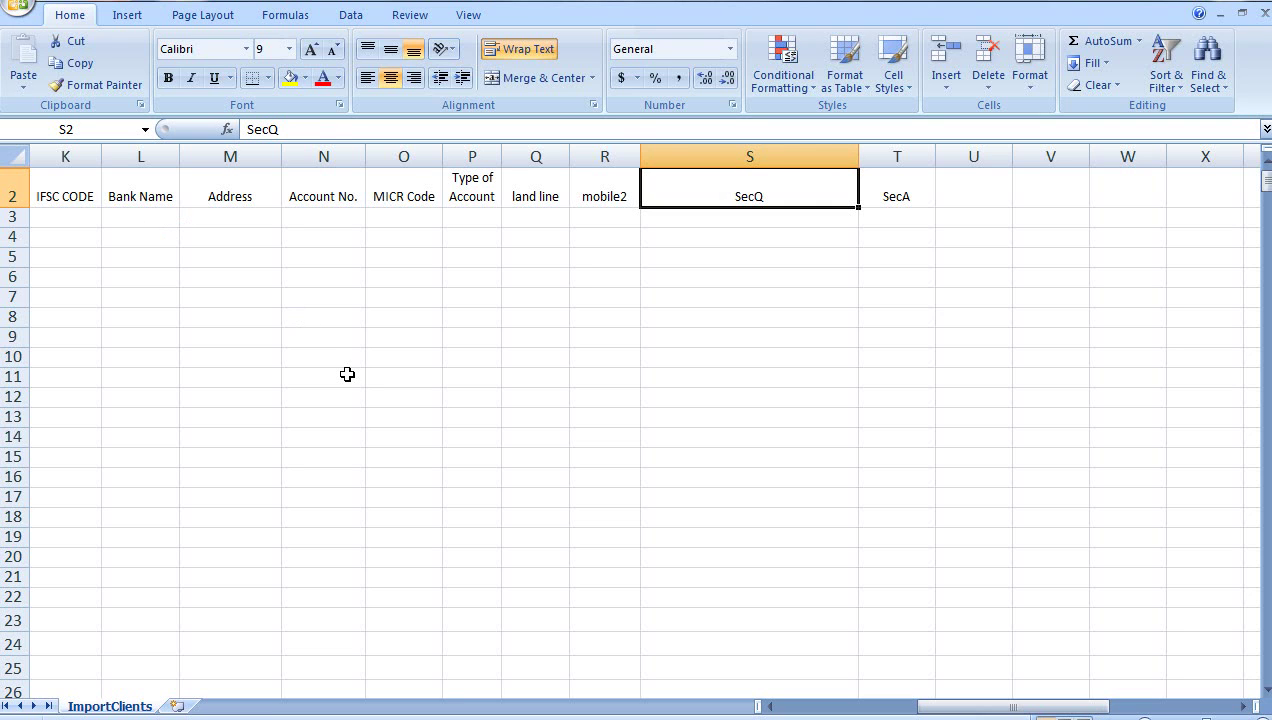
key(Left)
key(Left)
key(Left)
key(Left)
key(Left)
key(Left)
key(Left)
key(Left)
key(Left)
key(Left)
key(Left)
key(Left)
key(Left)
key(Left)
key(Left)
key(Left)
key(Left)
key(Left)
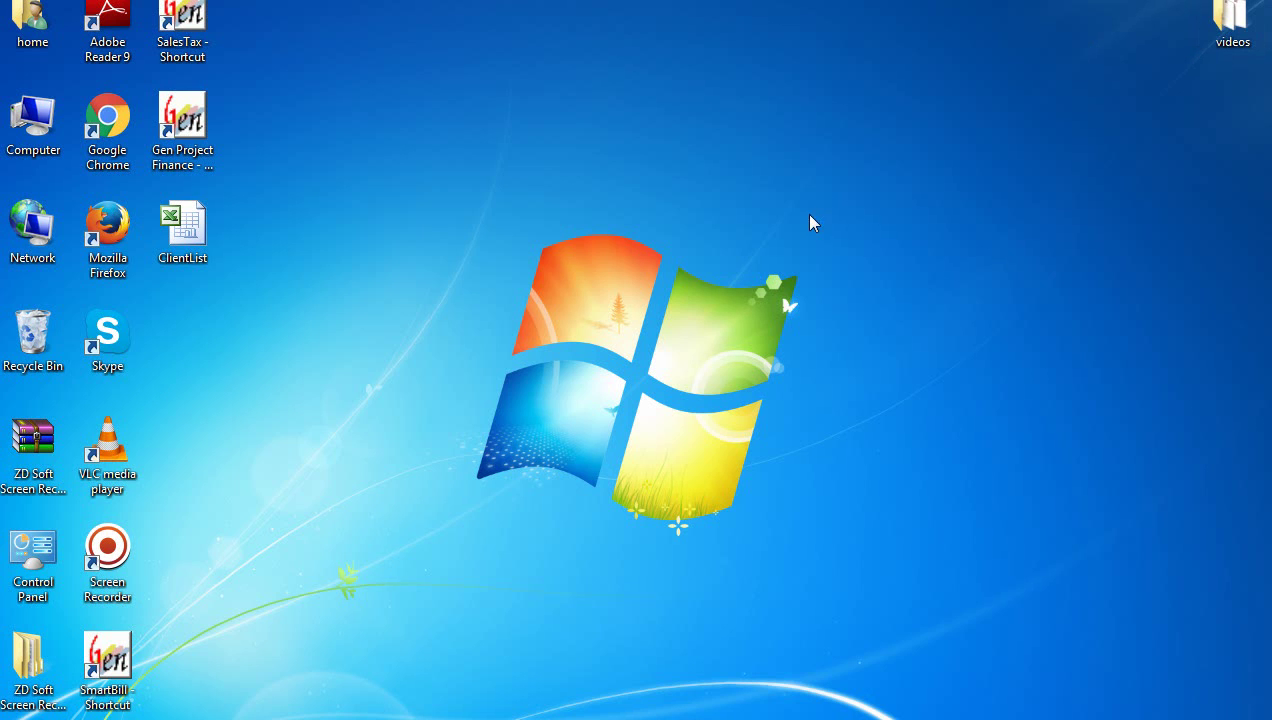
- Switch back to Gen RVAT and exit the client list to the main menu
mouse_move(333, 718)
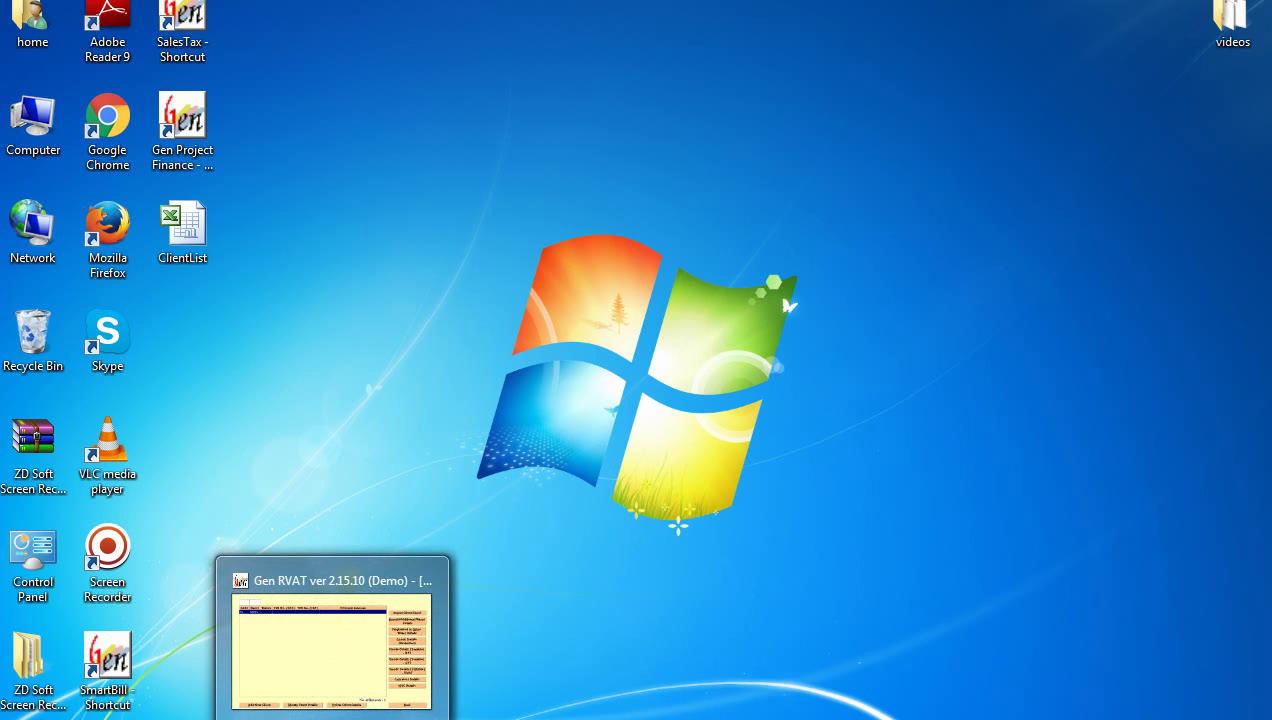
click(368, 650)
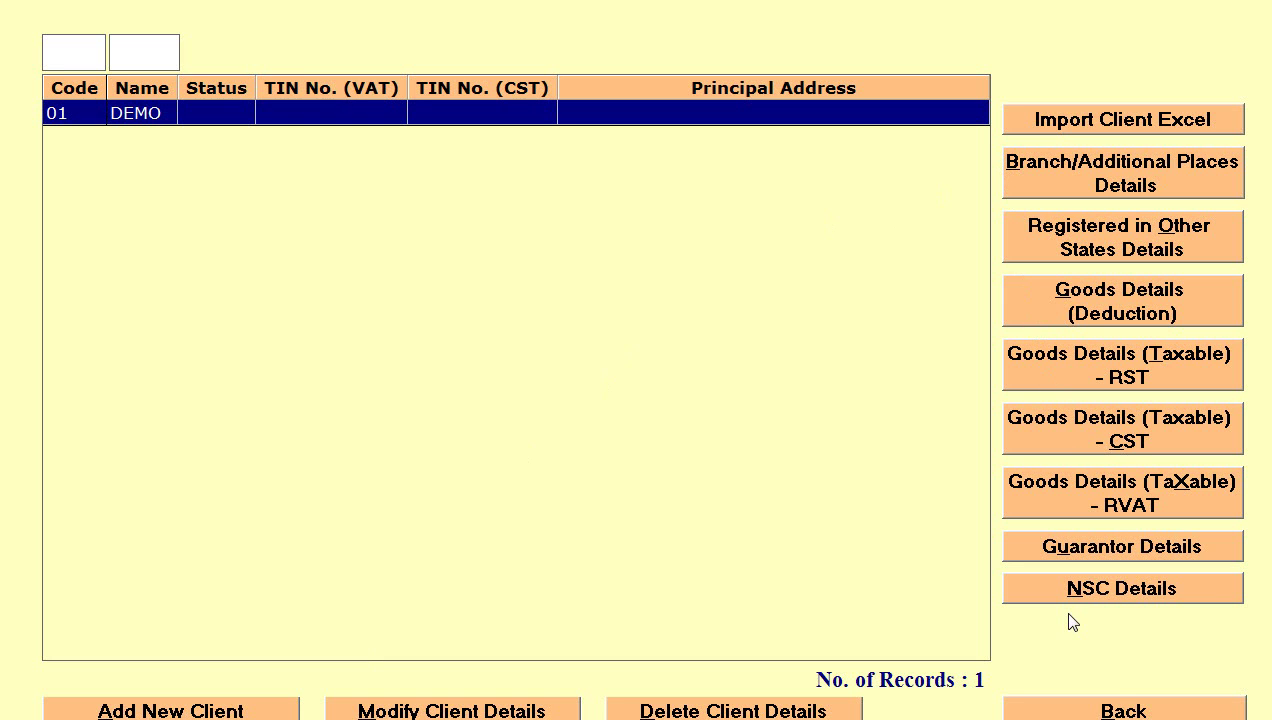
click(1092, 712)
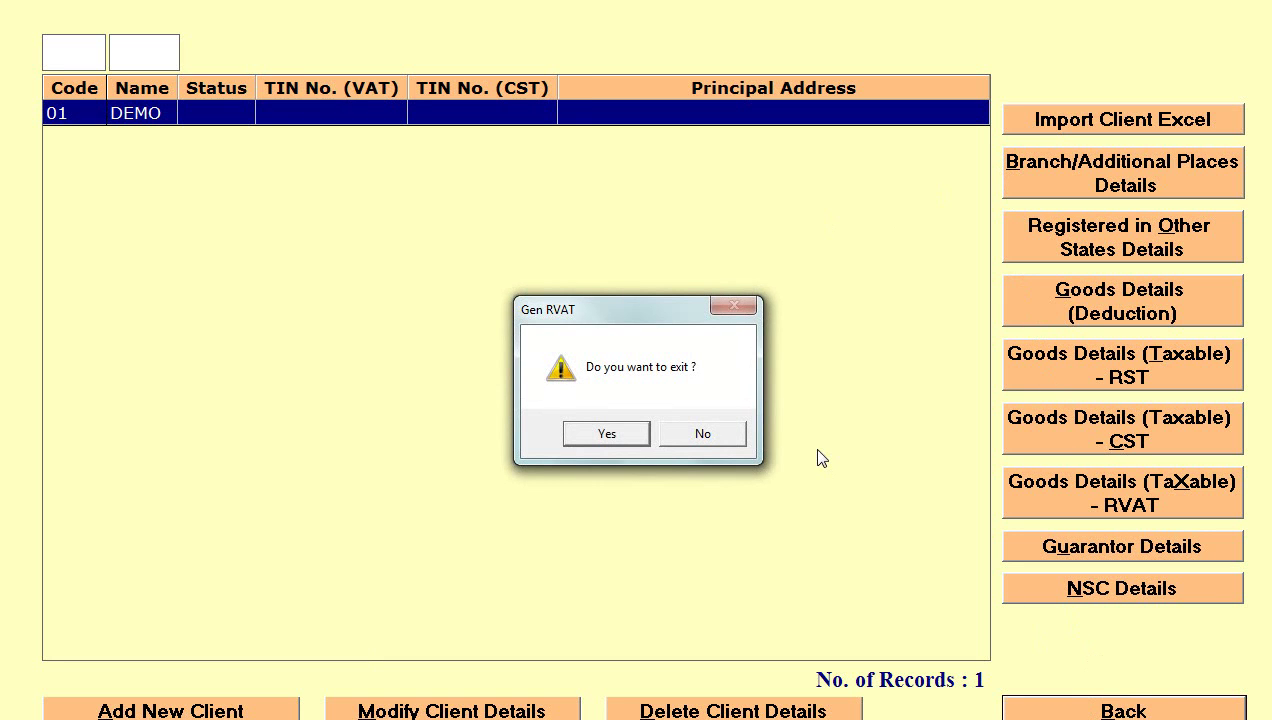
click(634, 440)
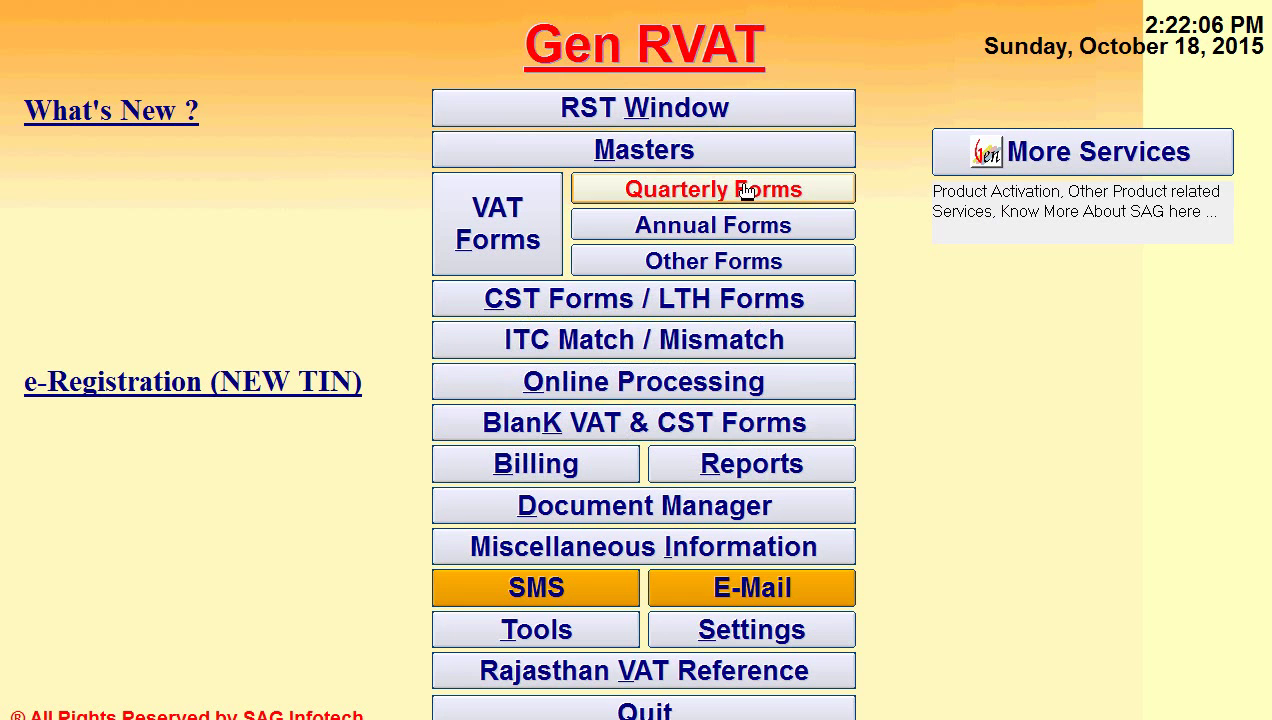
click(762, 150)
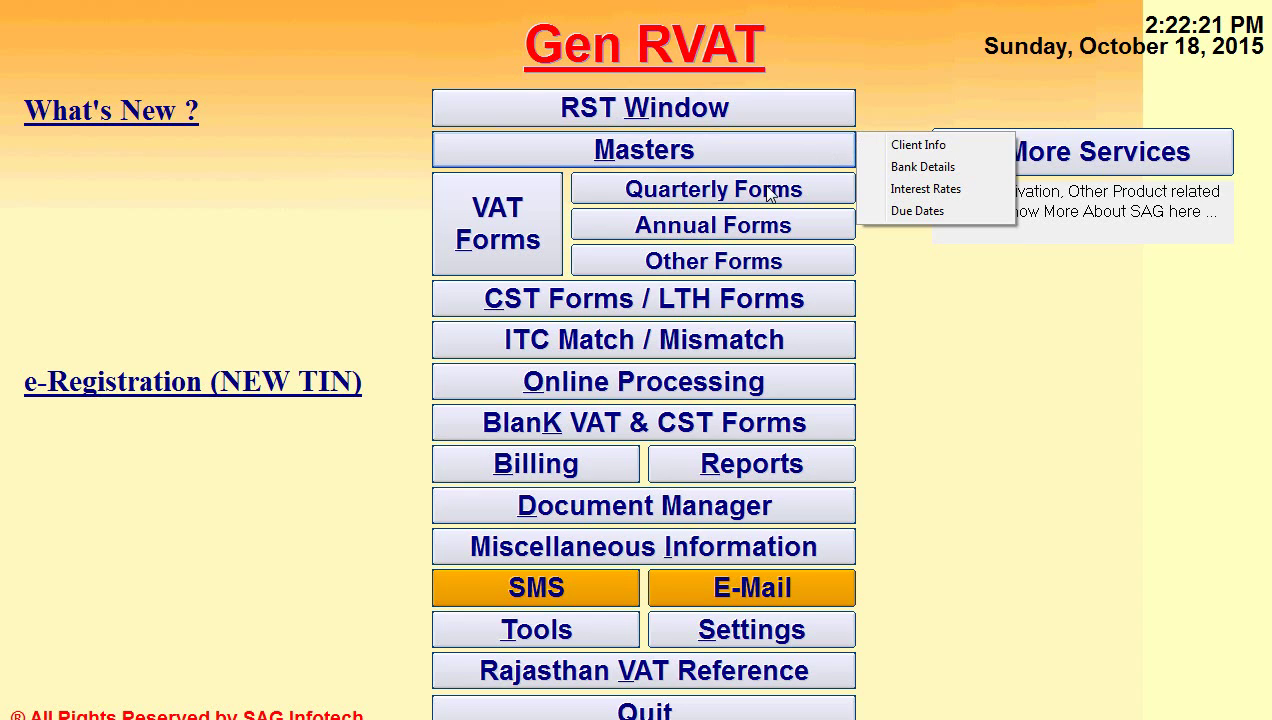
click(521, 212)
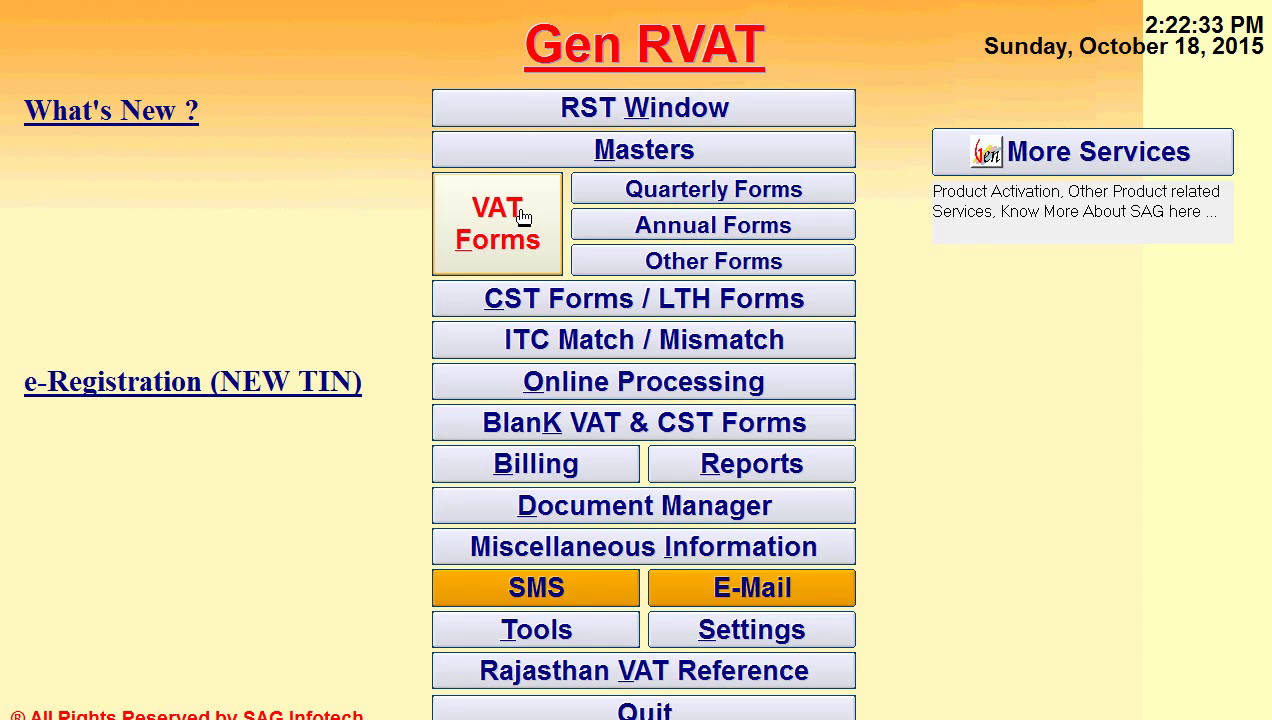
- Open the quarterly VAT-07(New) Purchase Register for the DEMO client, view its blank invoice entry form, and cancel the entry
click(611, 201)
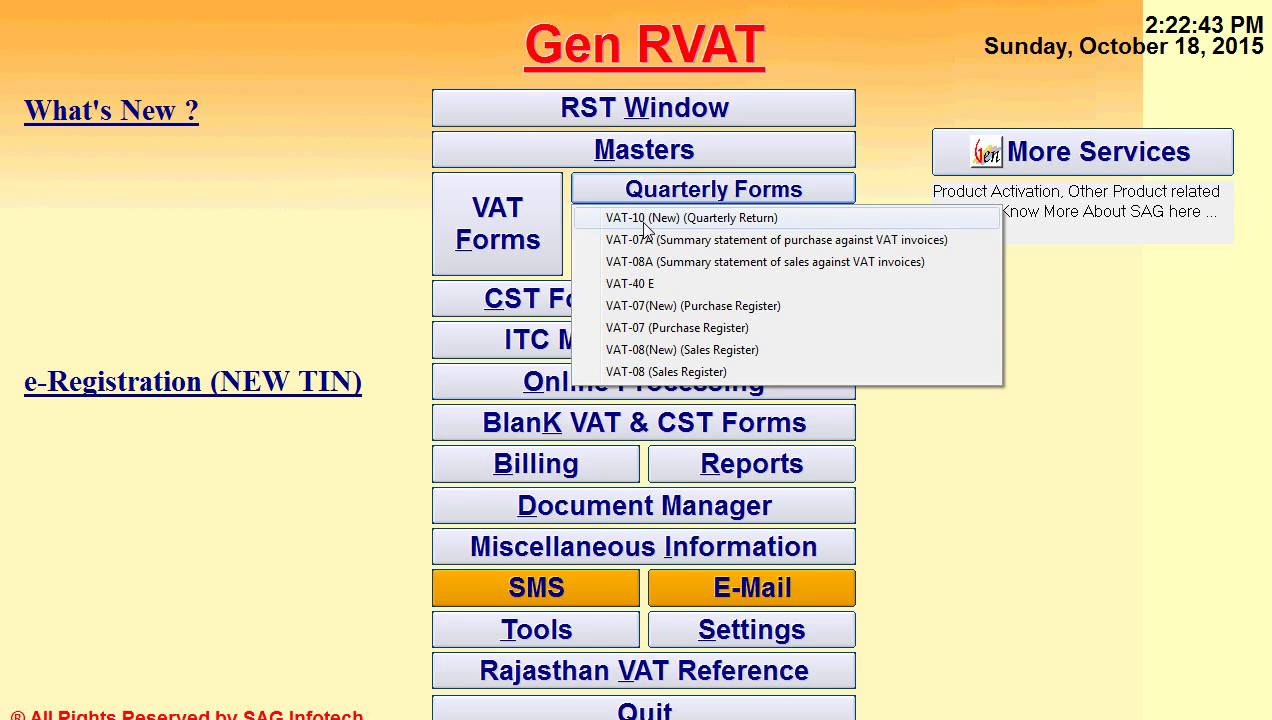
click(647, 309)
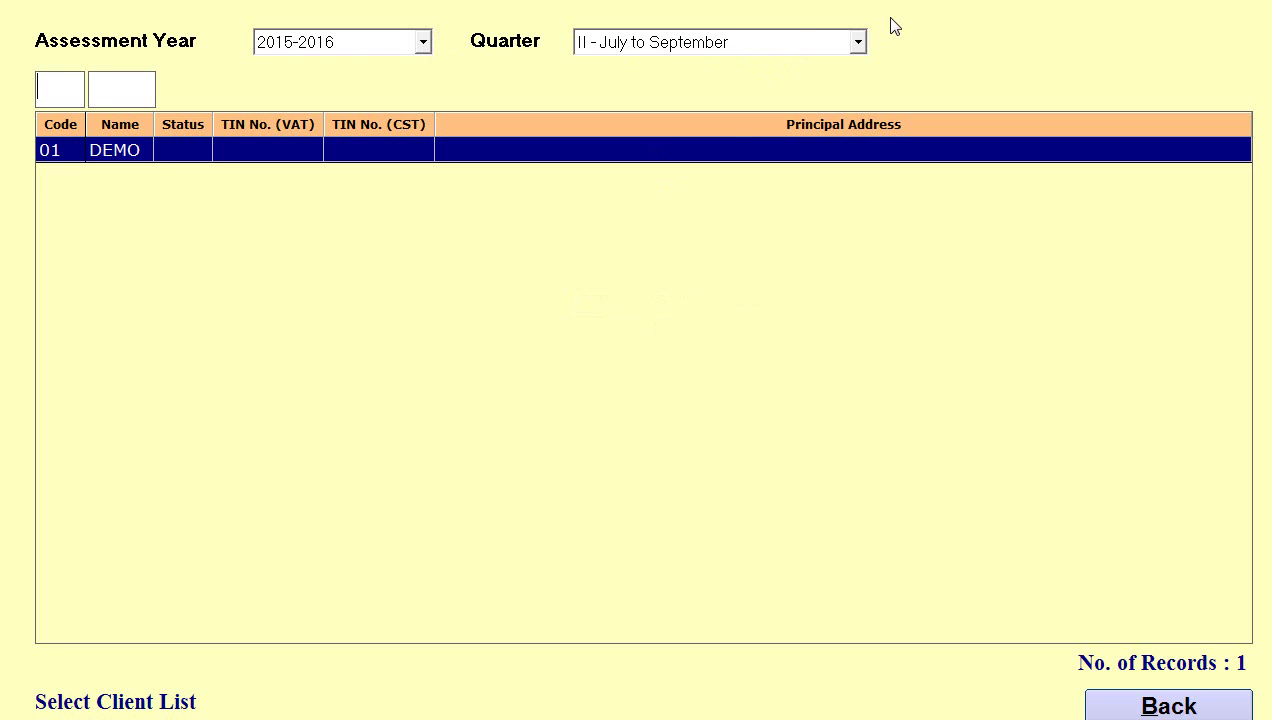
double_click(713, 158)
click(790, 456)
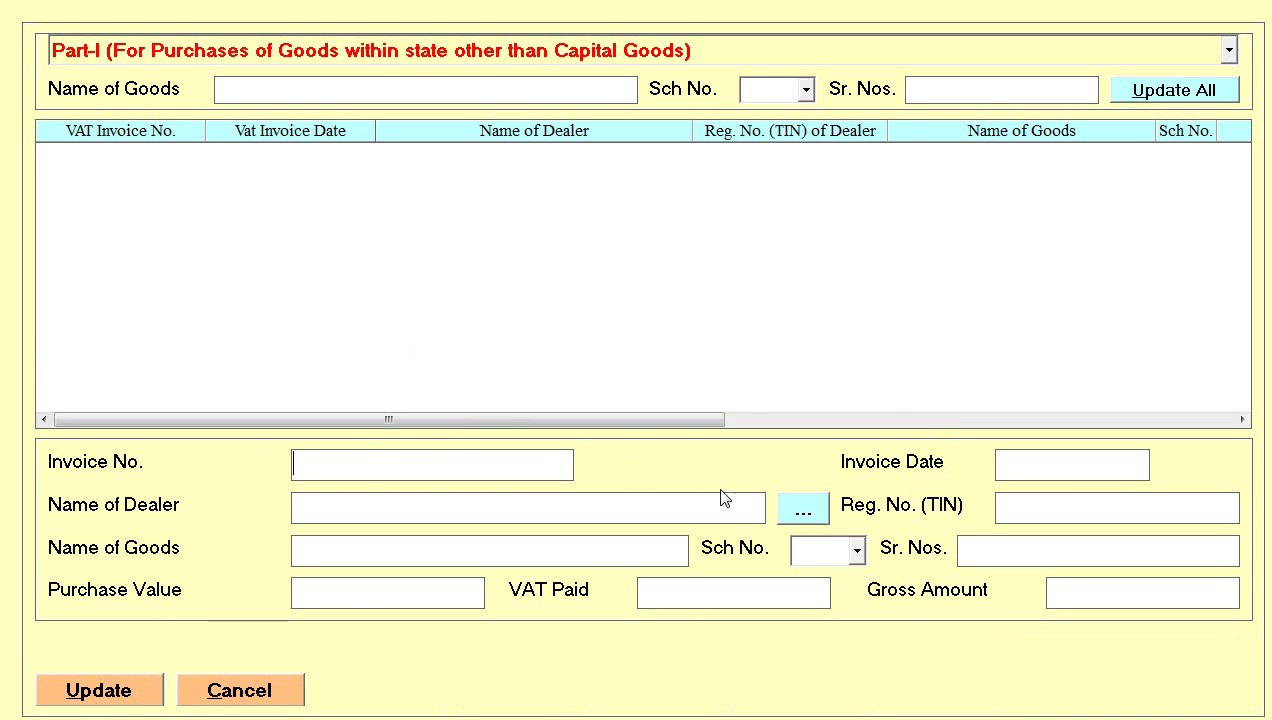
click(252, 698)
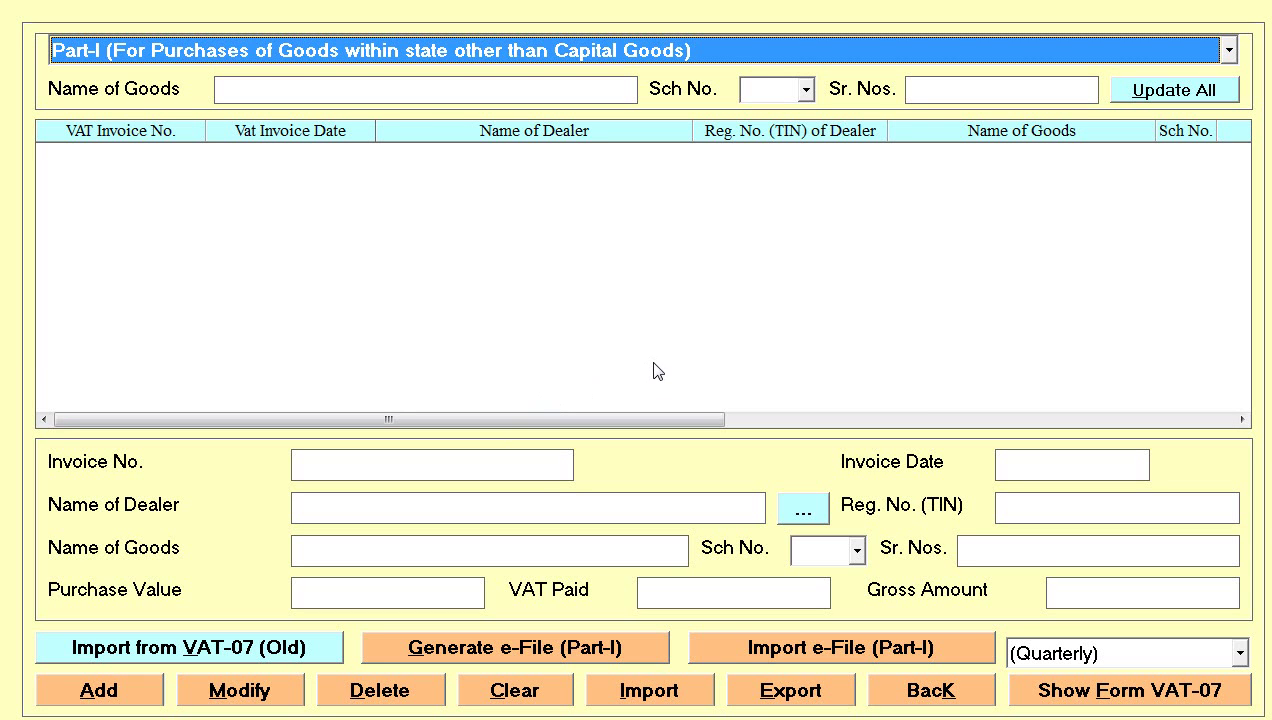
- Export the Part-I purchase register without the dealers list to the Desktop as an Excel file named abc
click(771, 696)
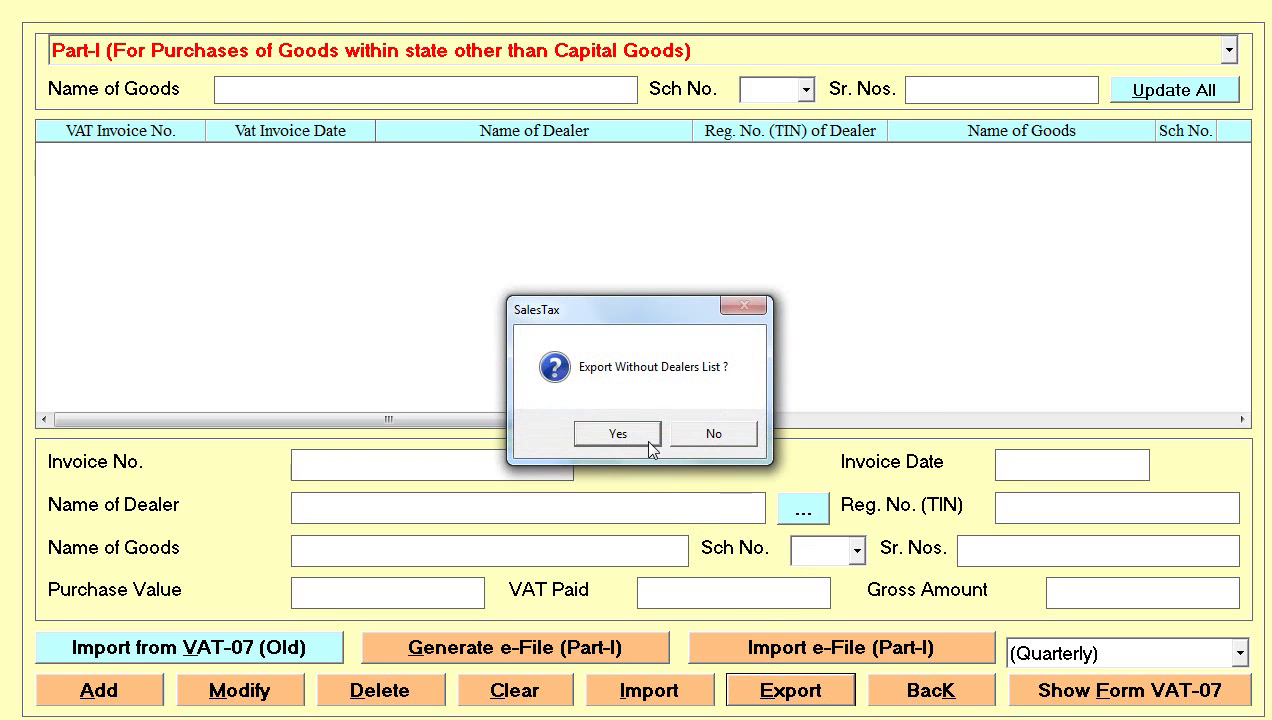
click(644, 437)
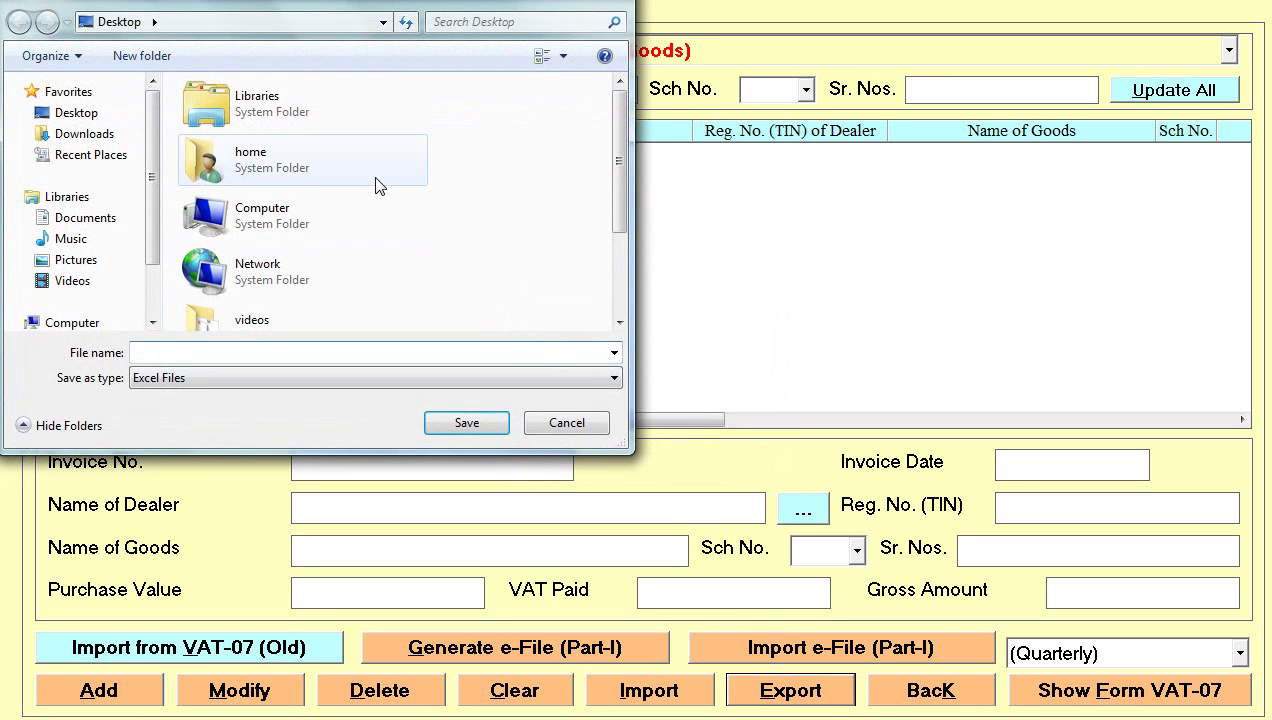
click(56, 113)
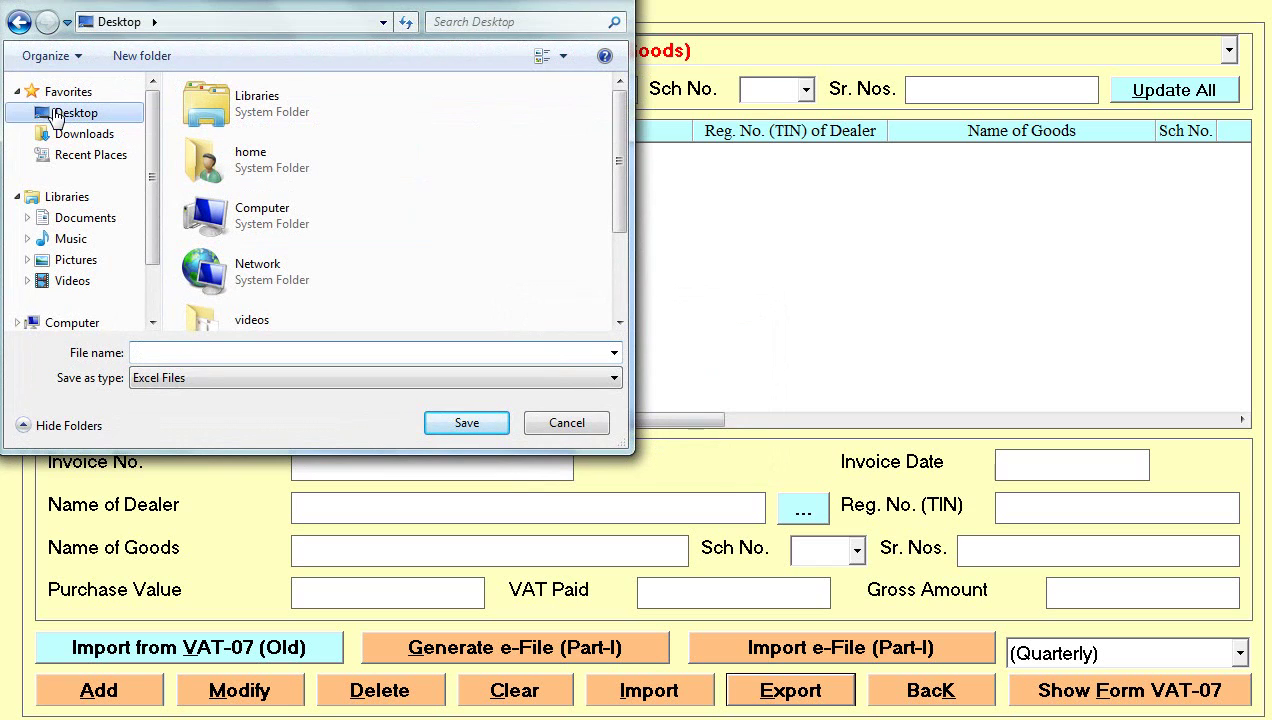
click(171, 353)
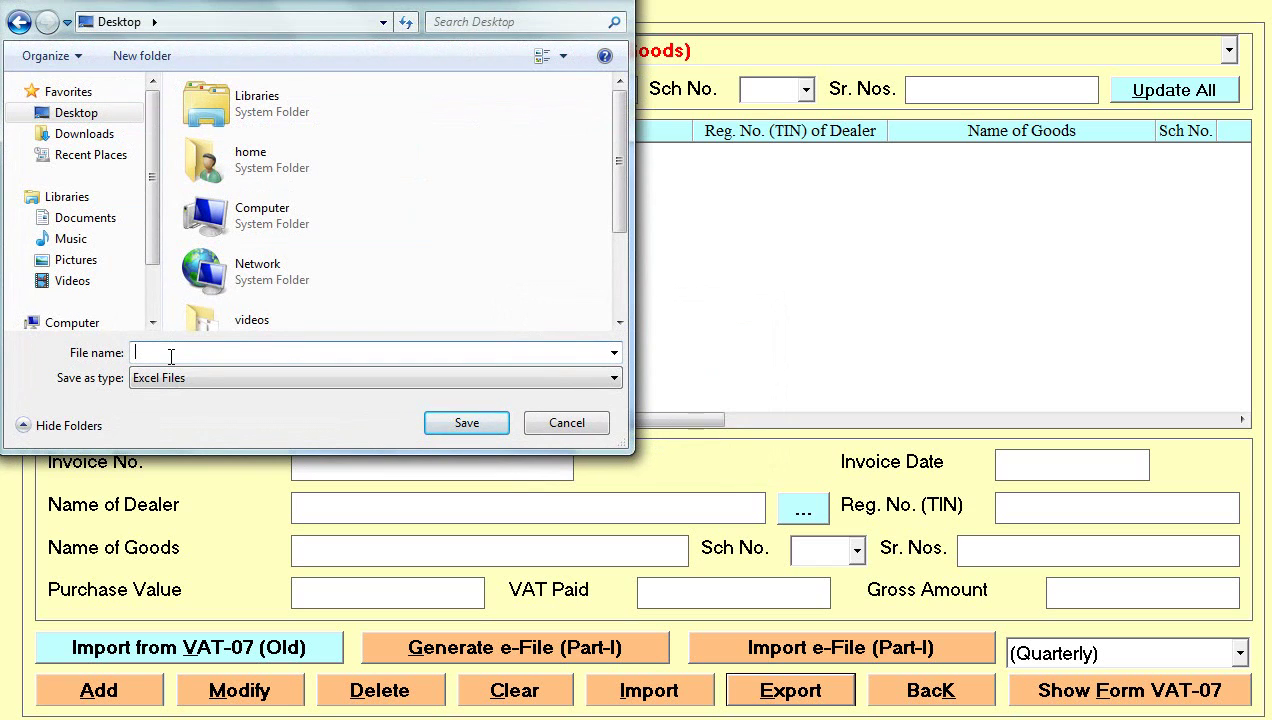
text(abc)
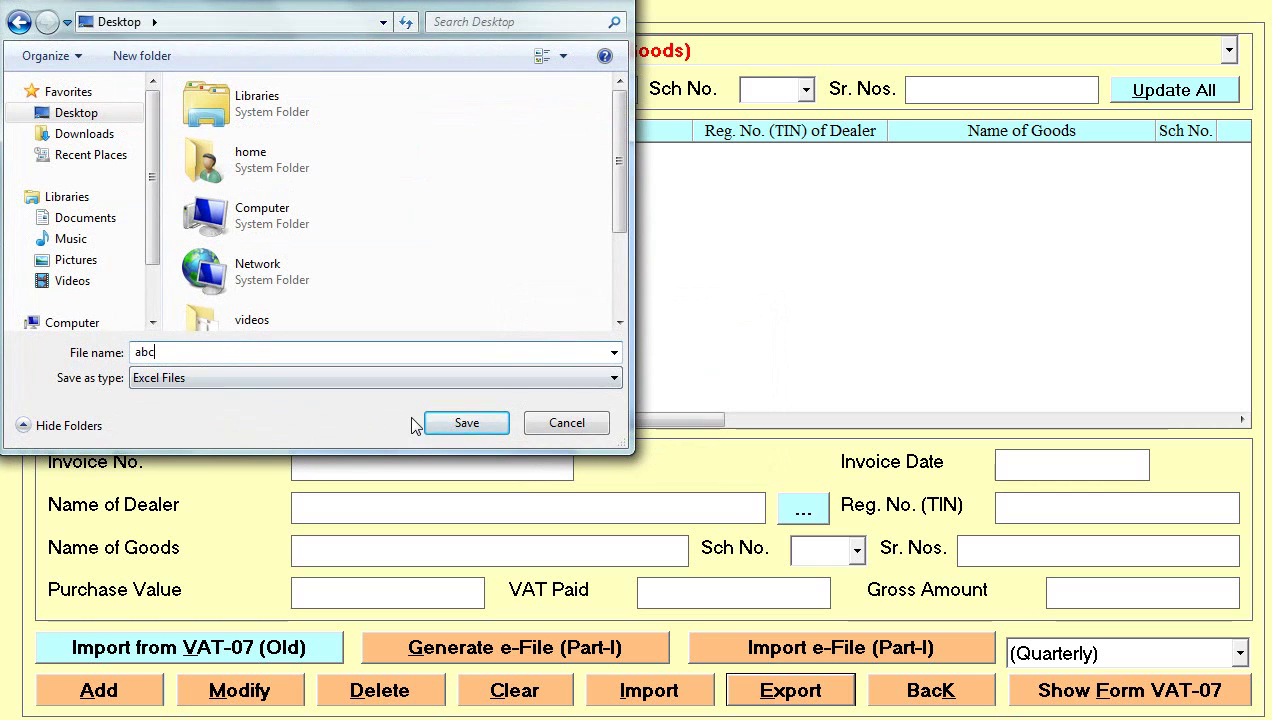
click(456, 432)
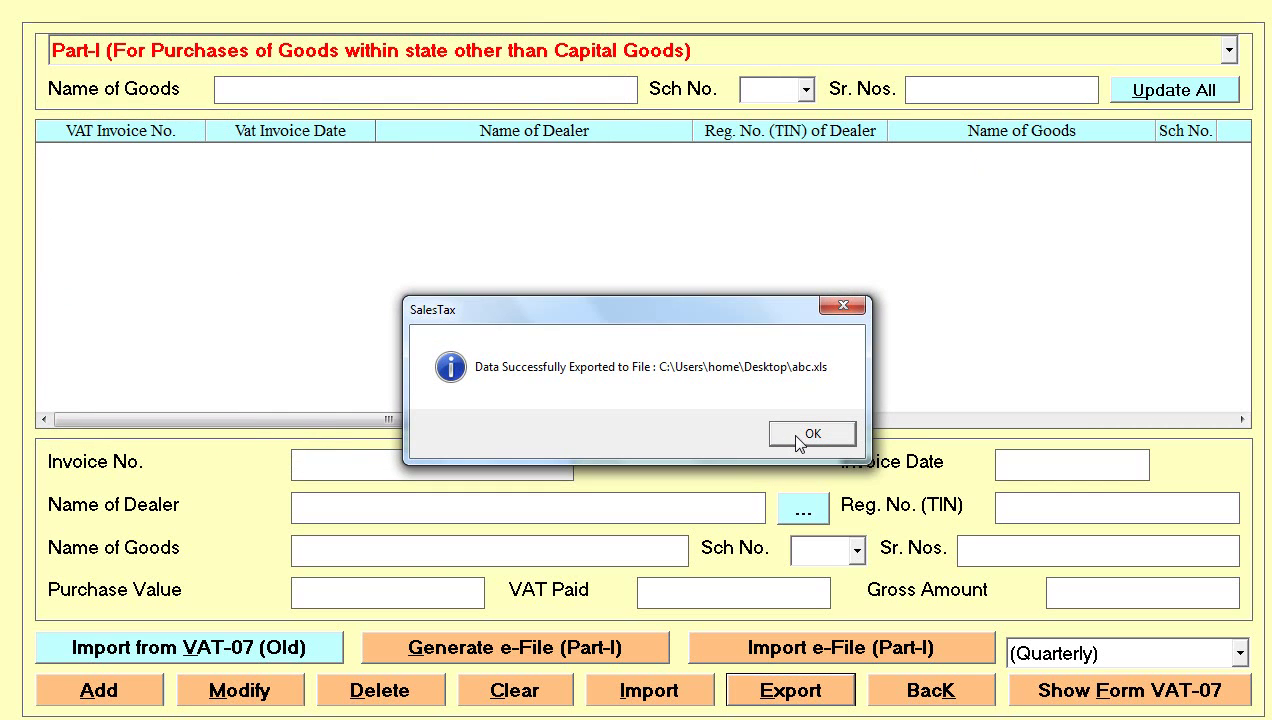
click(800, 436)
- Open the abc workbook from the desktop in Excel and examine the Part-I purchase columns
key(super+d)
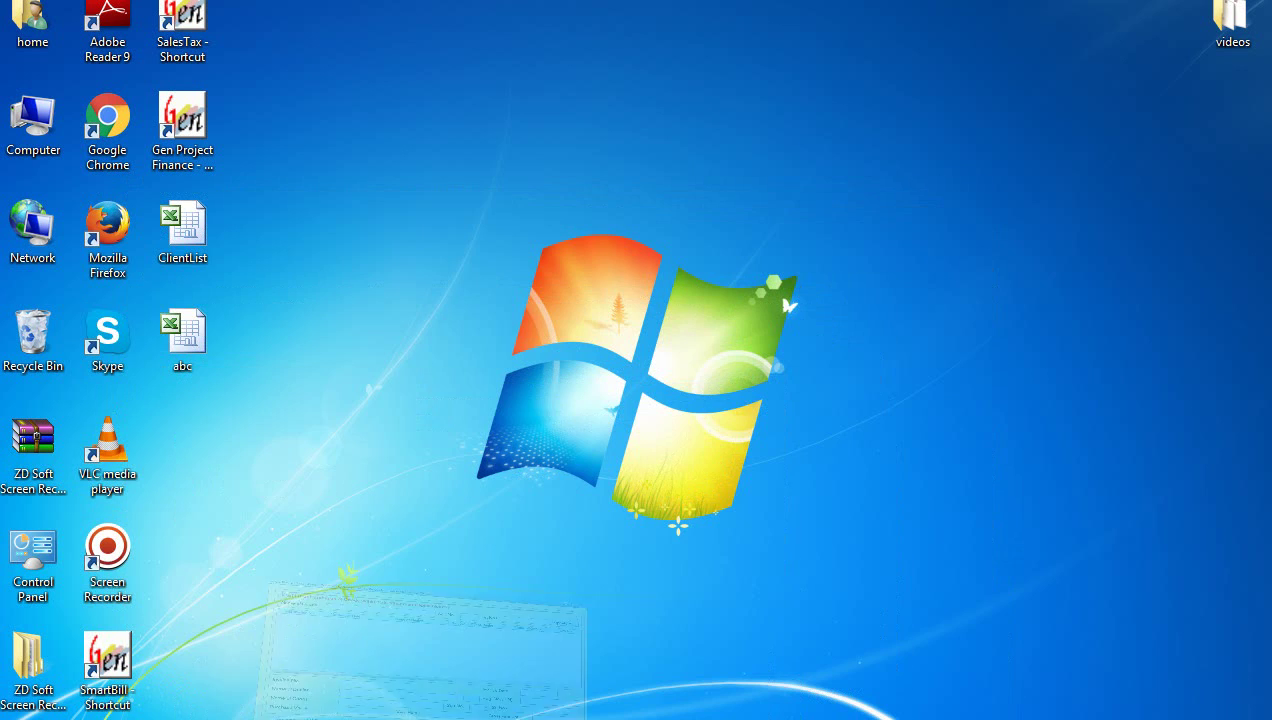
double_click(190, 320)
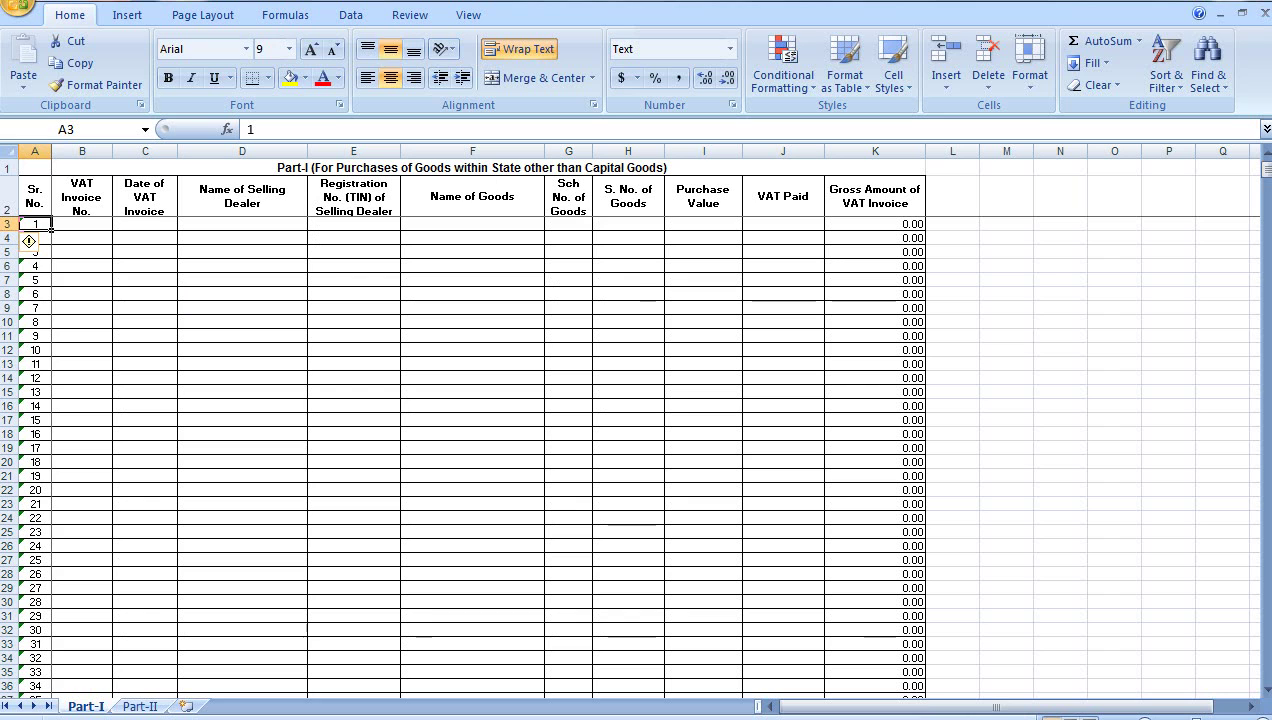
- Switch back to Gen RVAT and generate Form VAT-07 with the preset date and print footer options
click(333, 640)
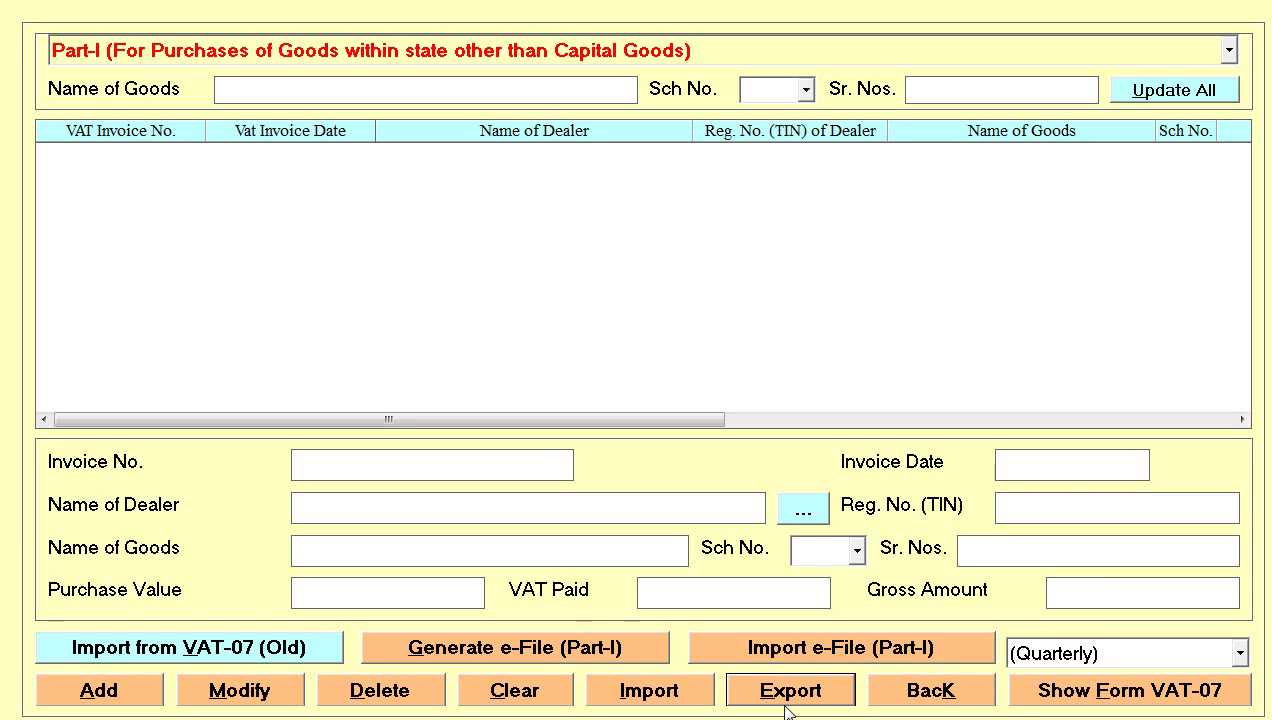
click(1070, 706)
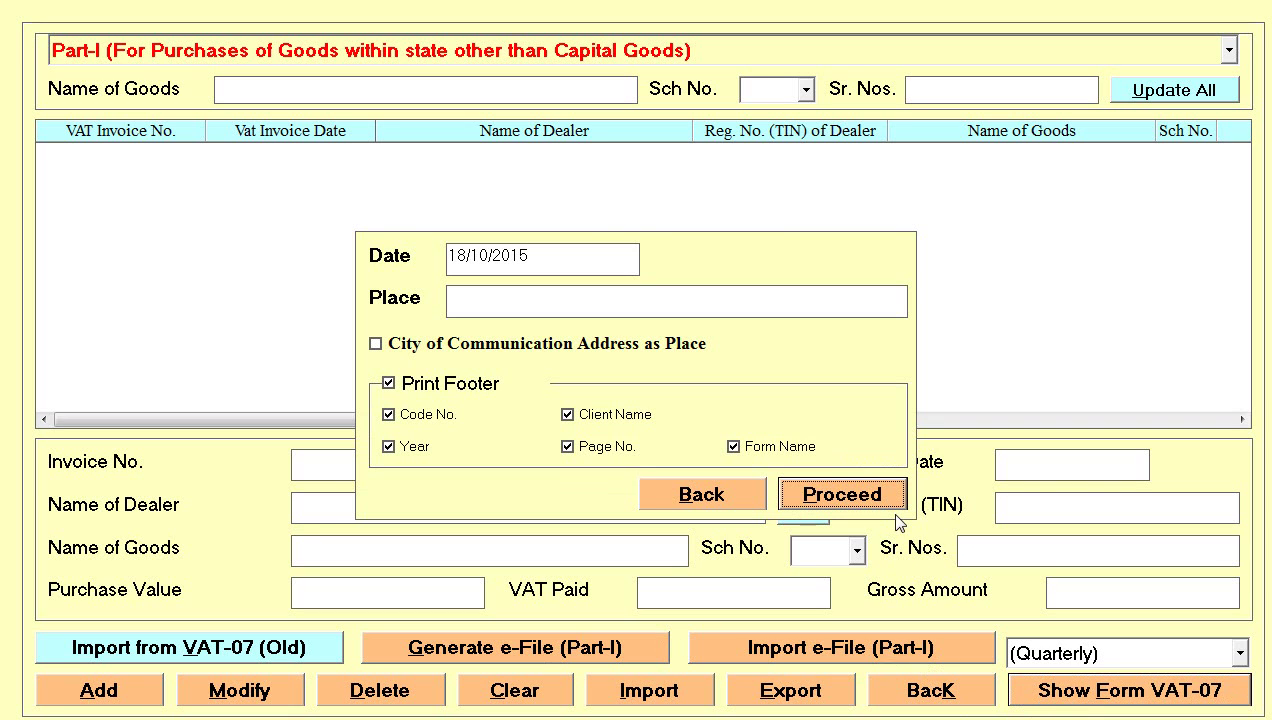
click(882, 495)
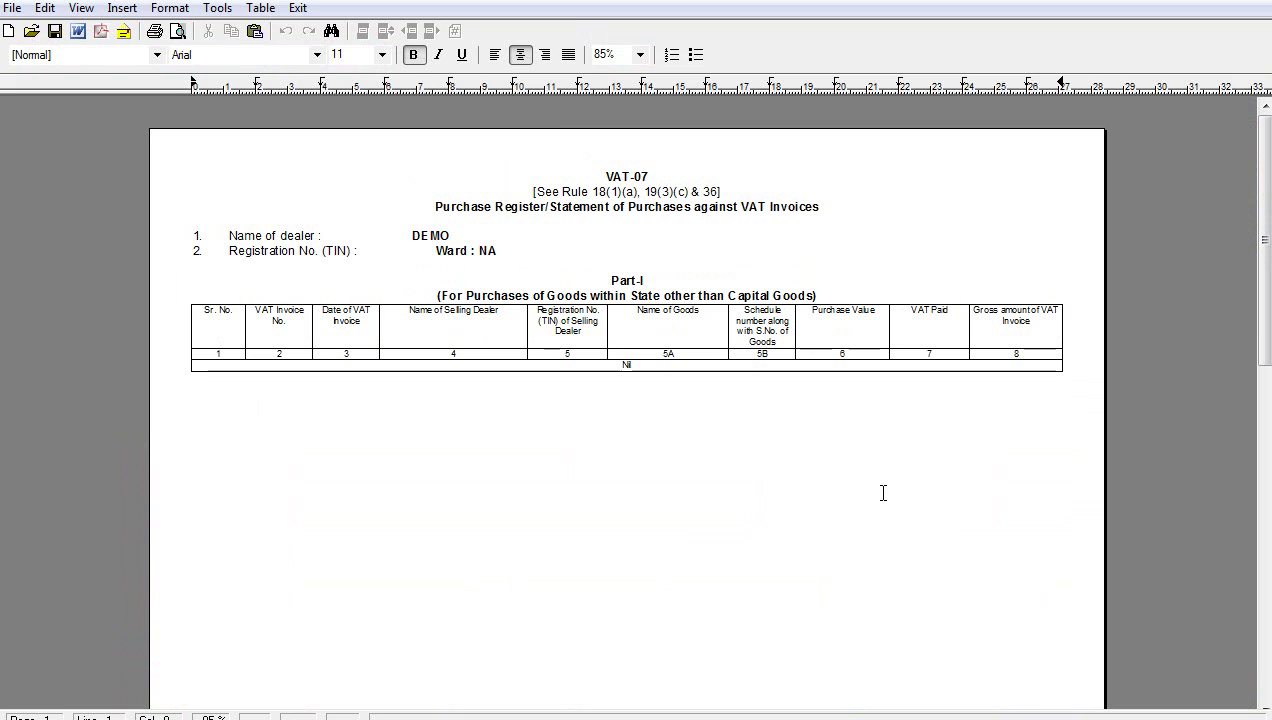
- Close the VAT-07 form preview and leave the purchase register to return to the main screen
click(298, 8)
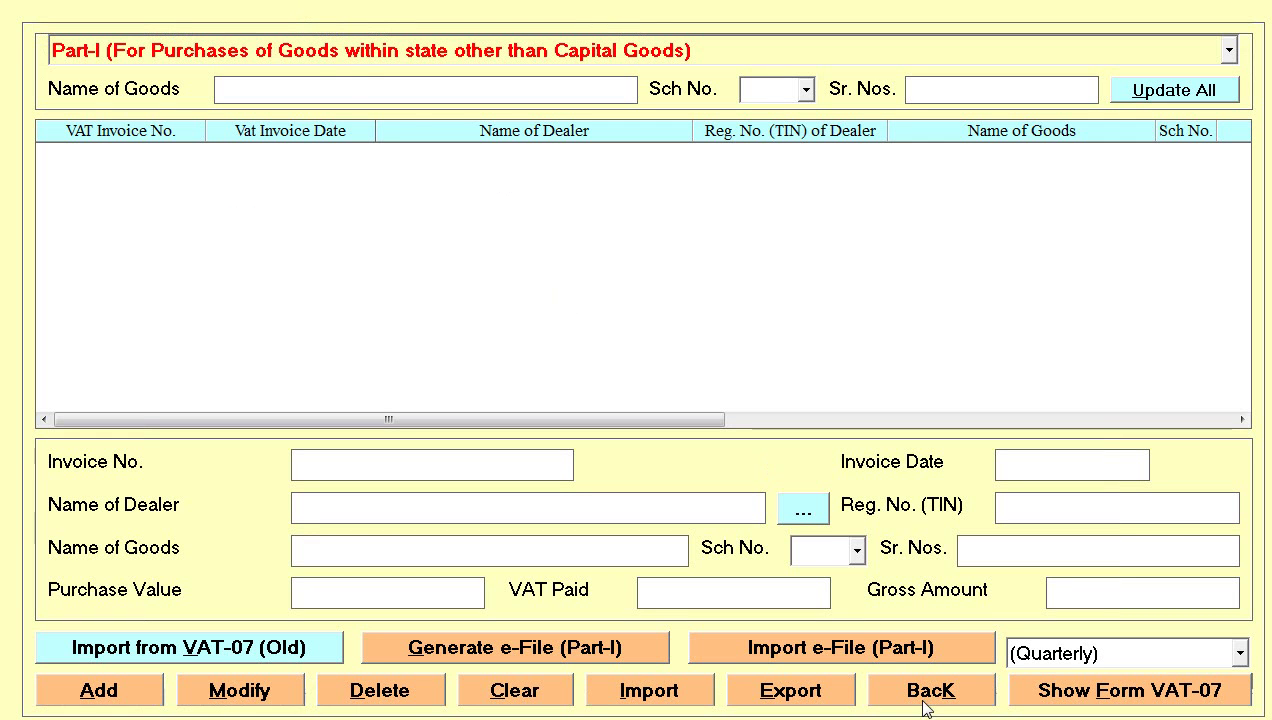
click(926, 702)
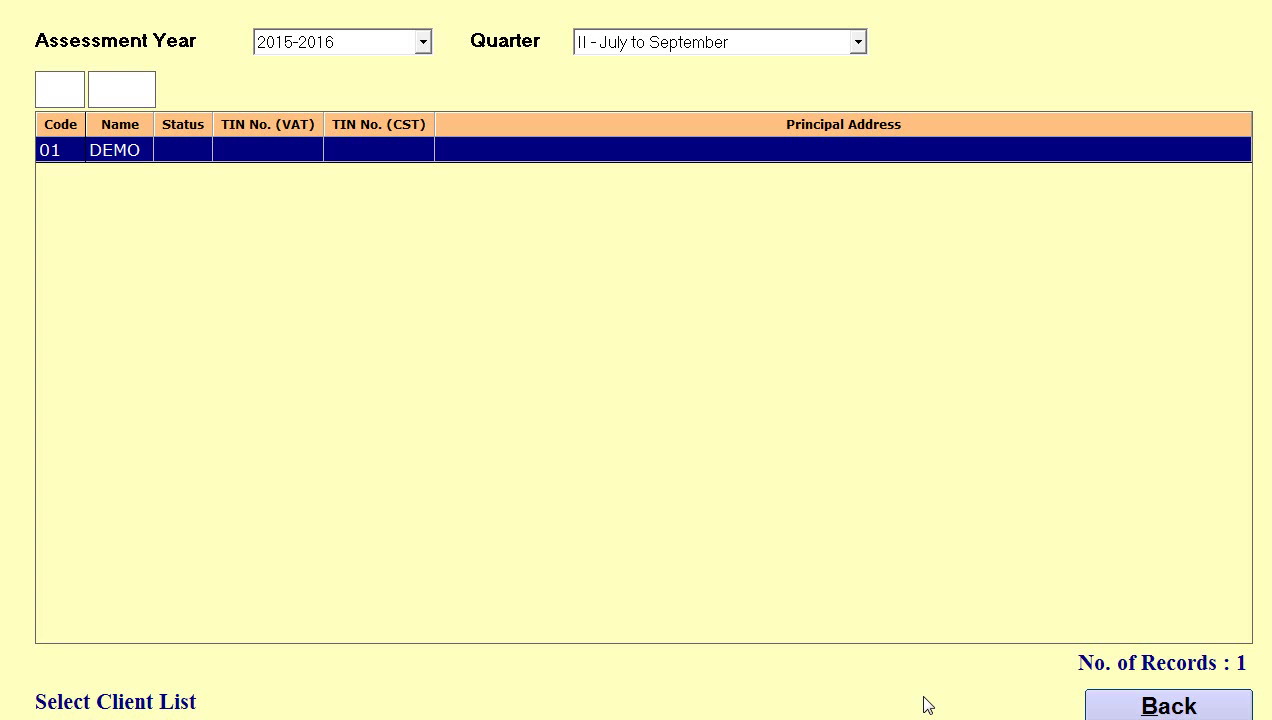
click(1147, 707)
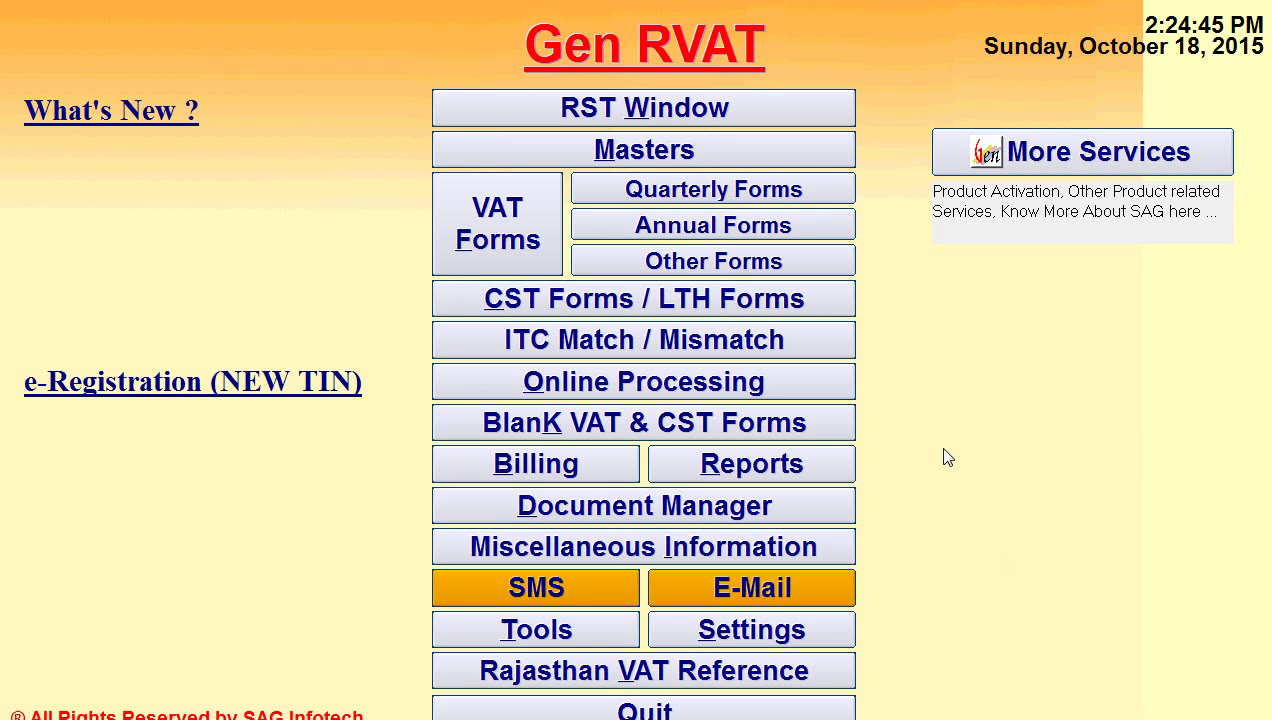
- Open the quarterly VAT-10 (New) return for the DEMO client, acknowledging the blank-details alert
click(815, 204)
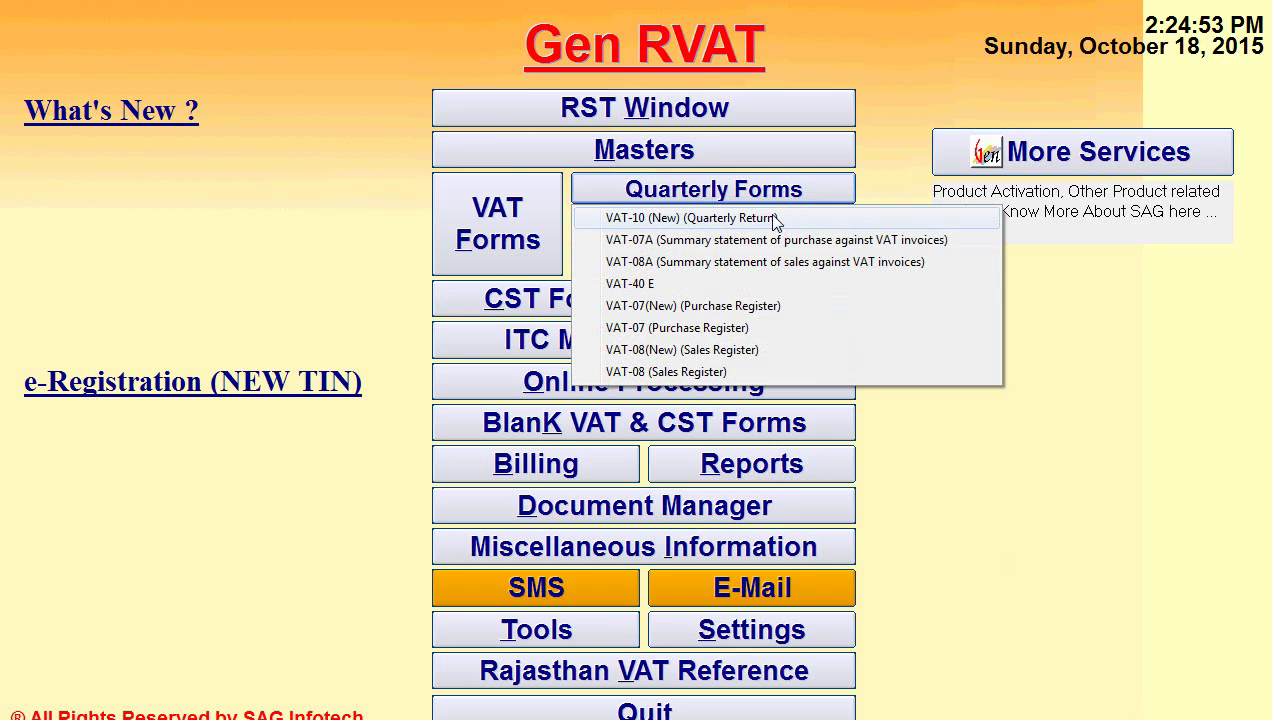
click(776, 219)
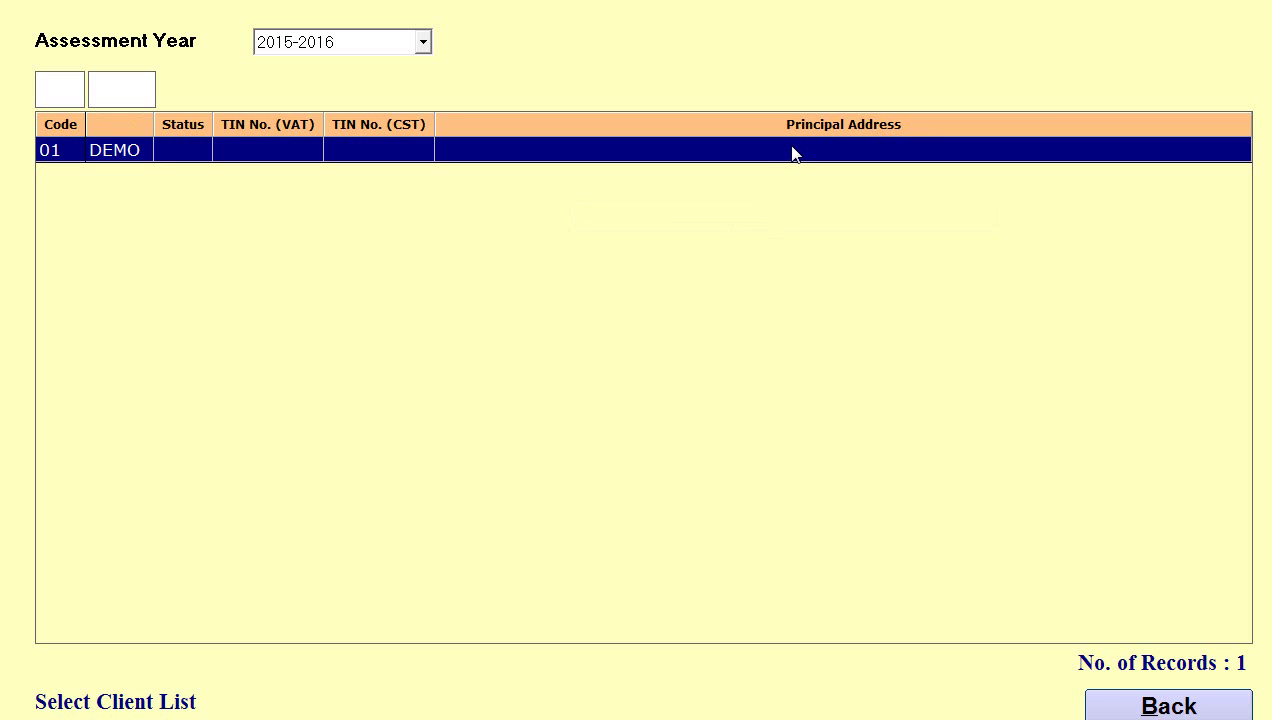
double_click(794, 152)
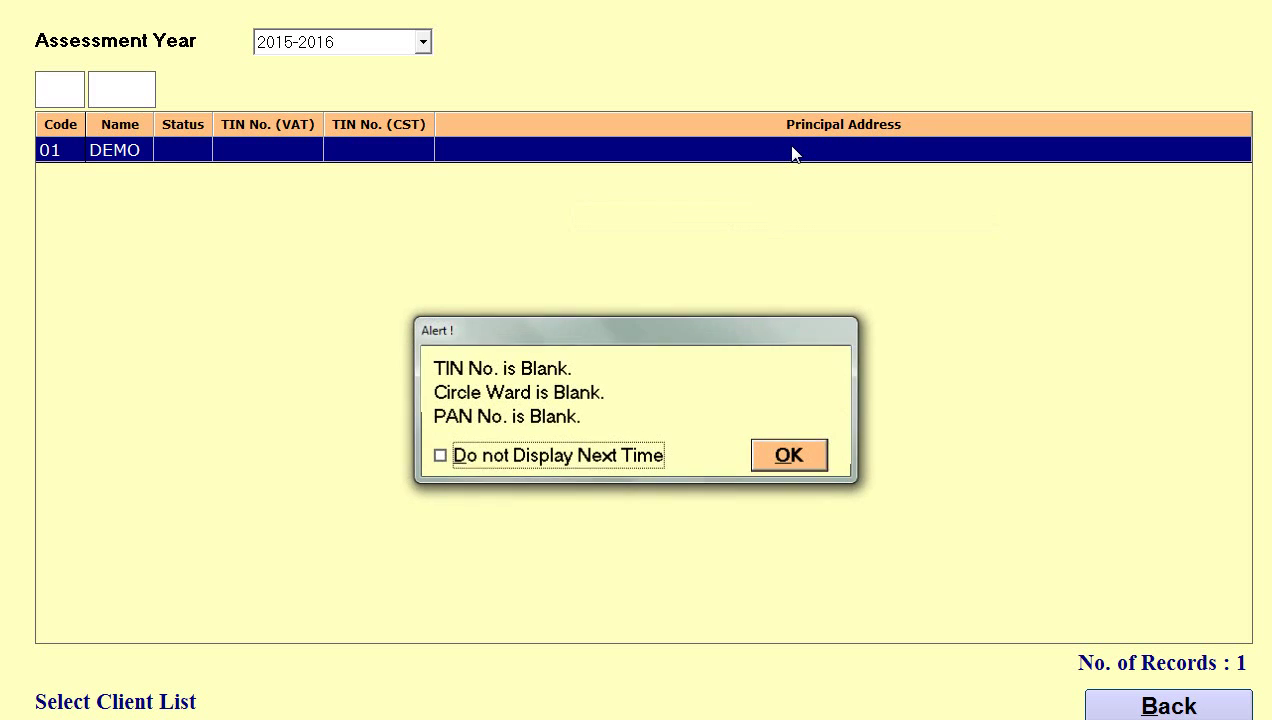
click(788, 460)
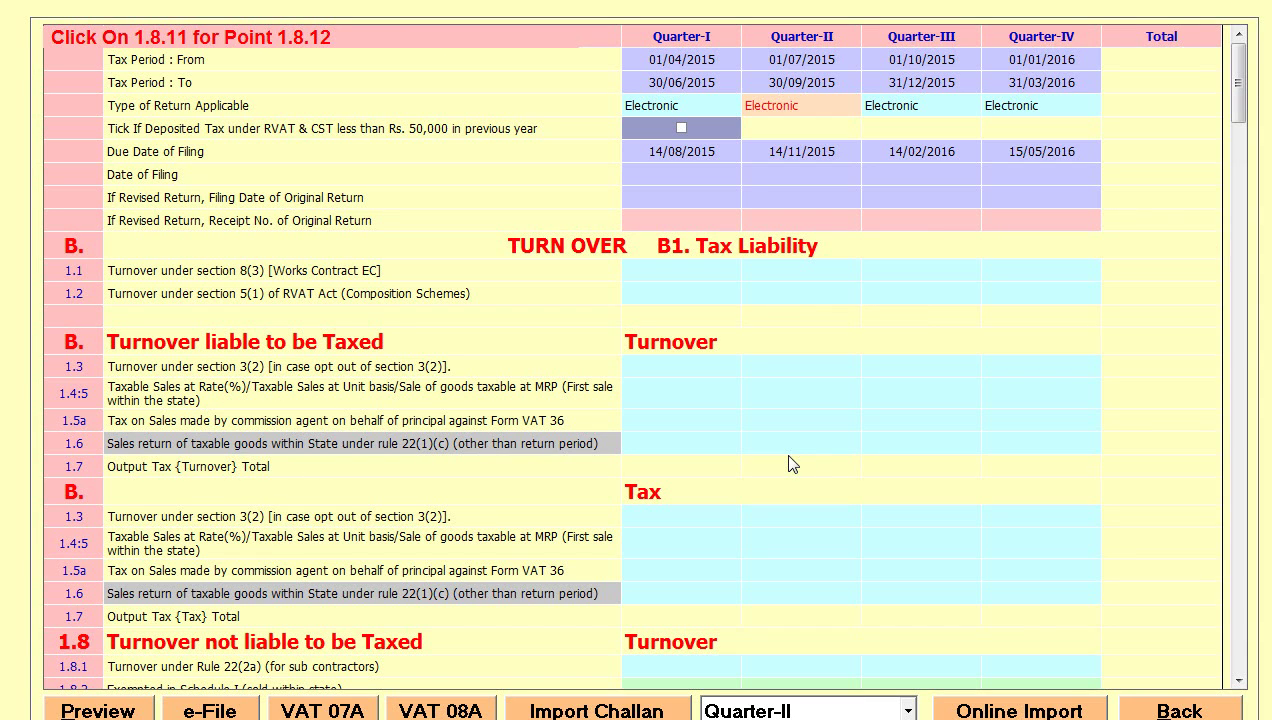
- Select Quarter-I and mark that tax deposited under RVAT & CST was less than Rs. 50,000 in the previous year
click(882, 710)
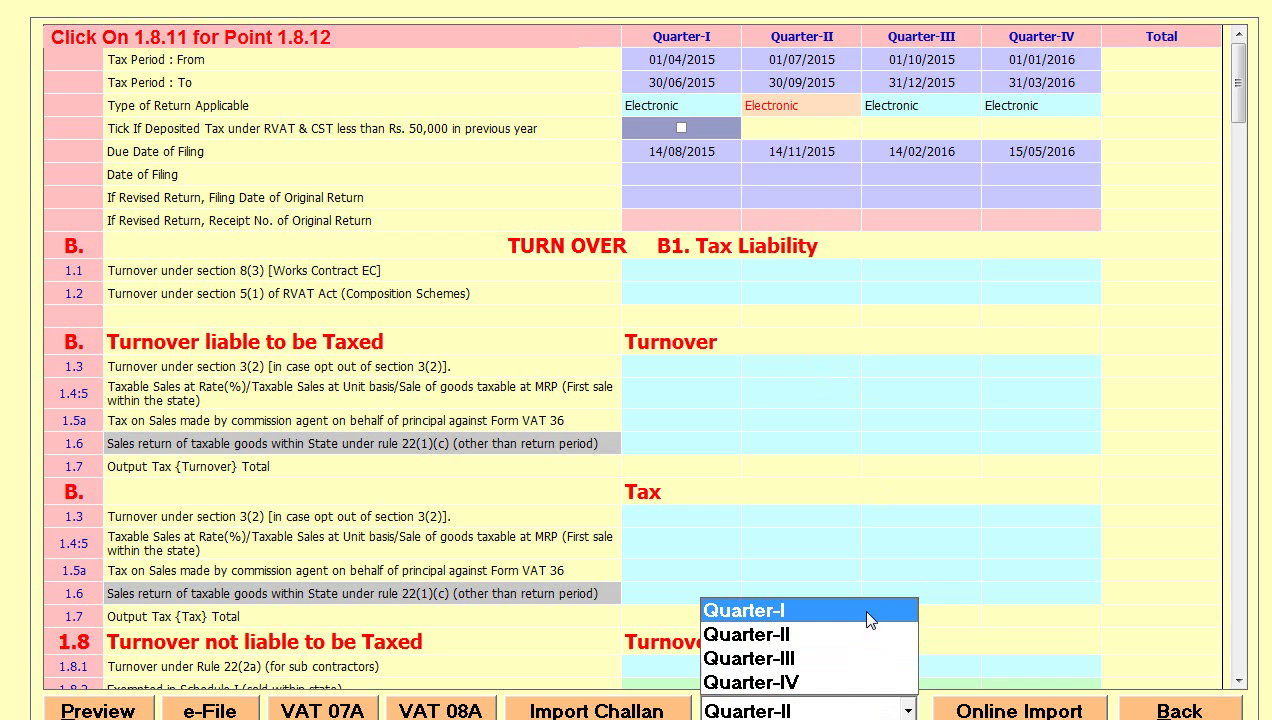
click(870, 608)
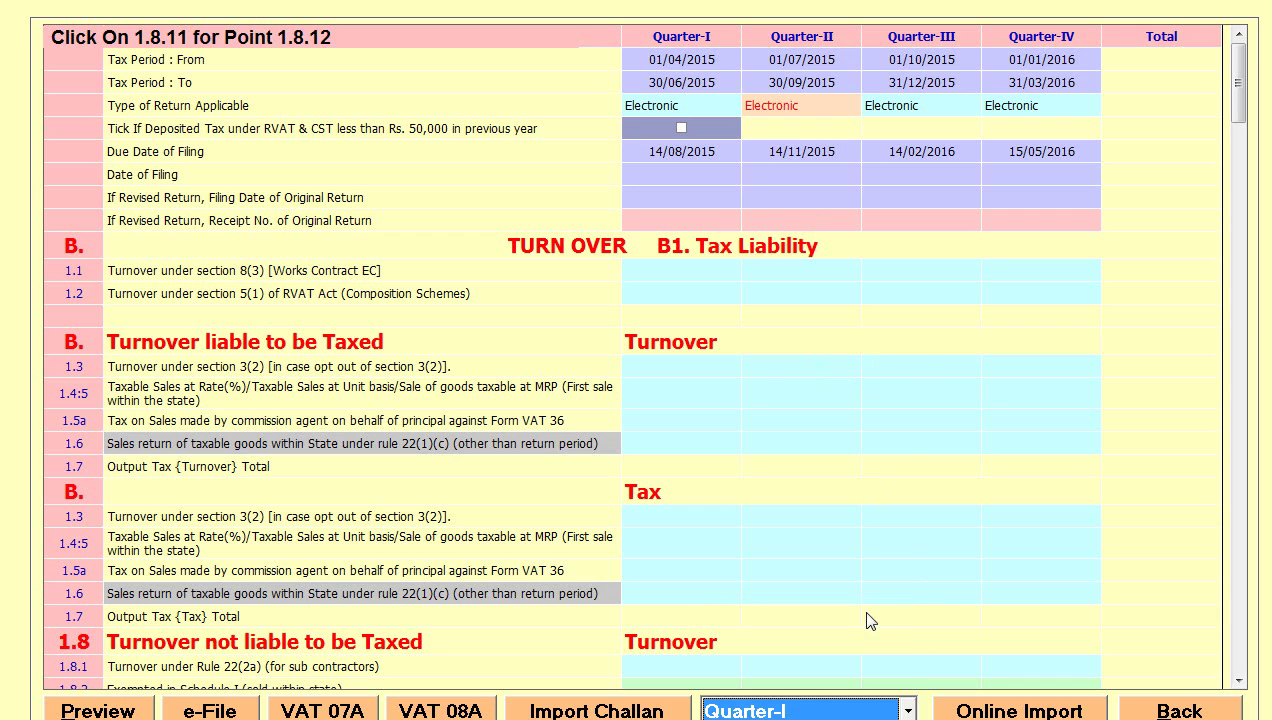
click(690, 120)
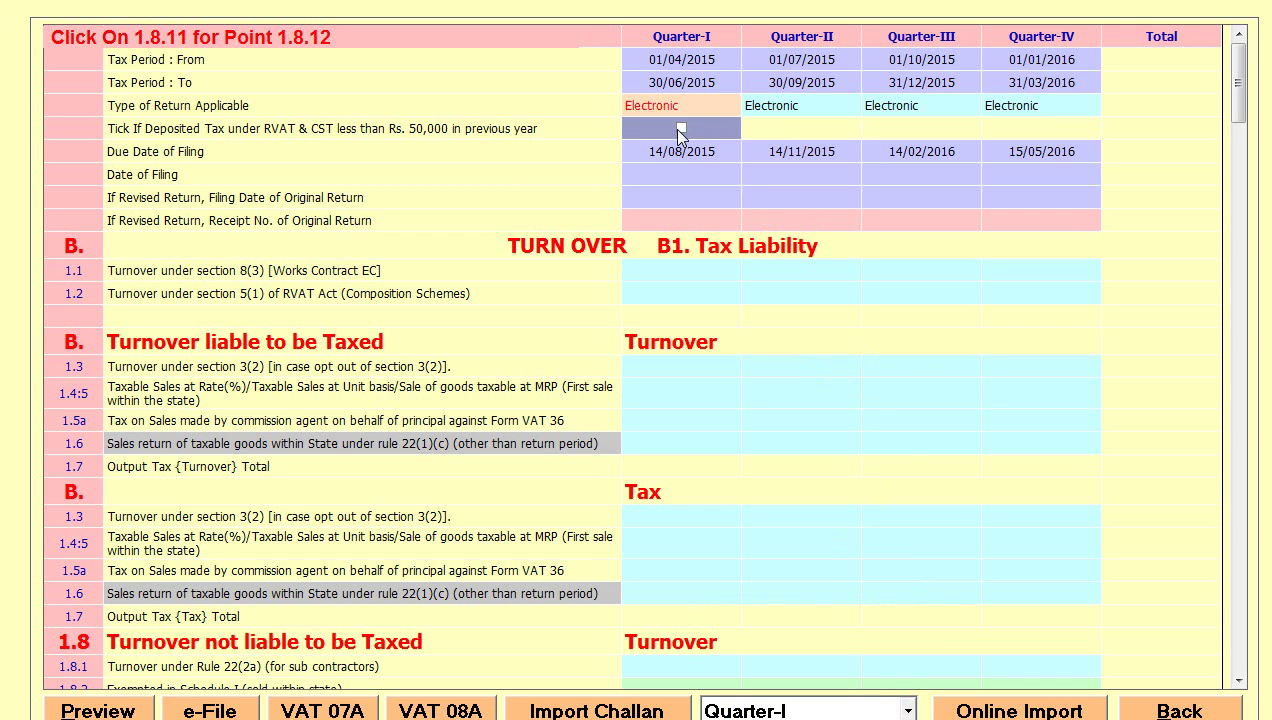
click(680, 130)
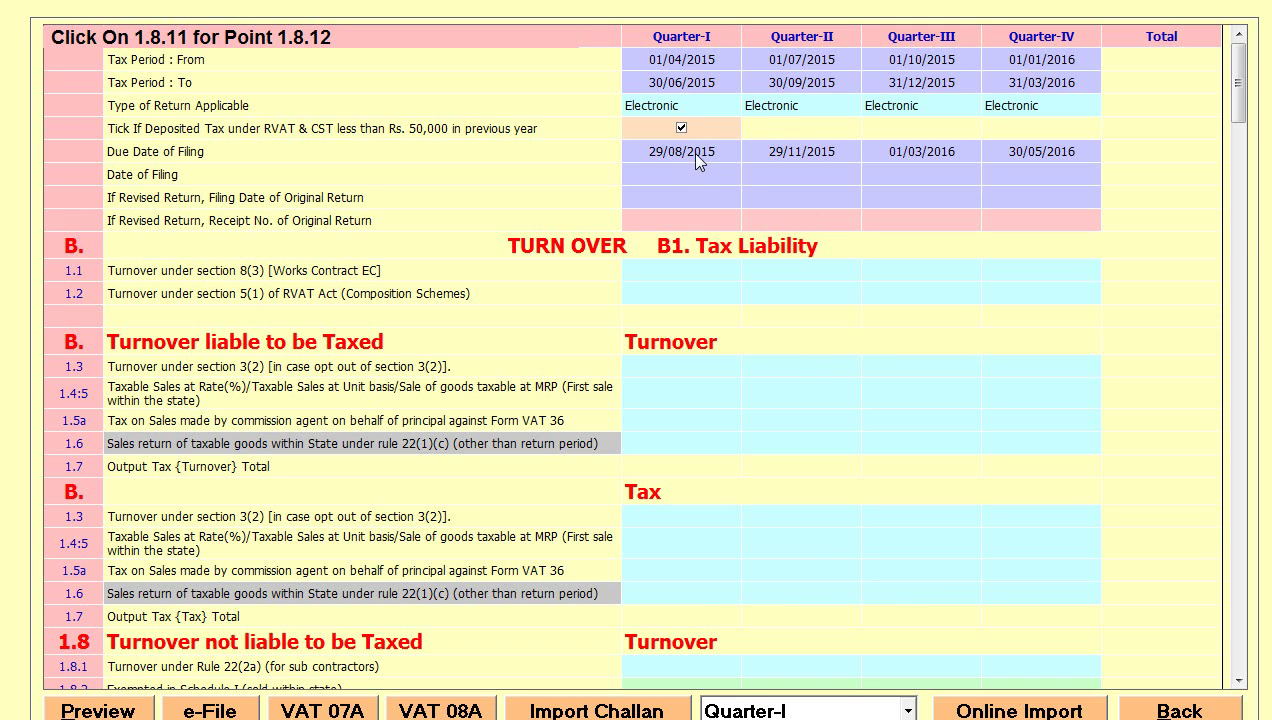
click(695, 151)
click(687, 176)
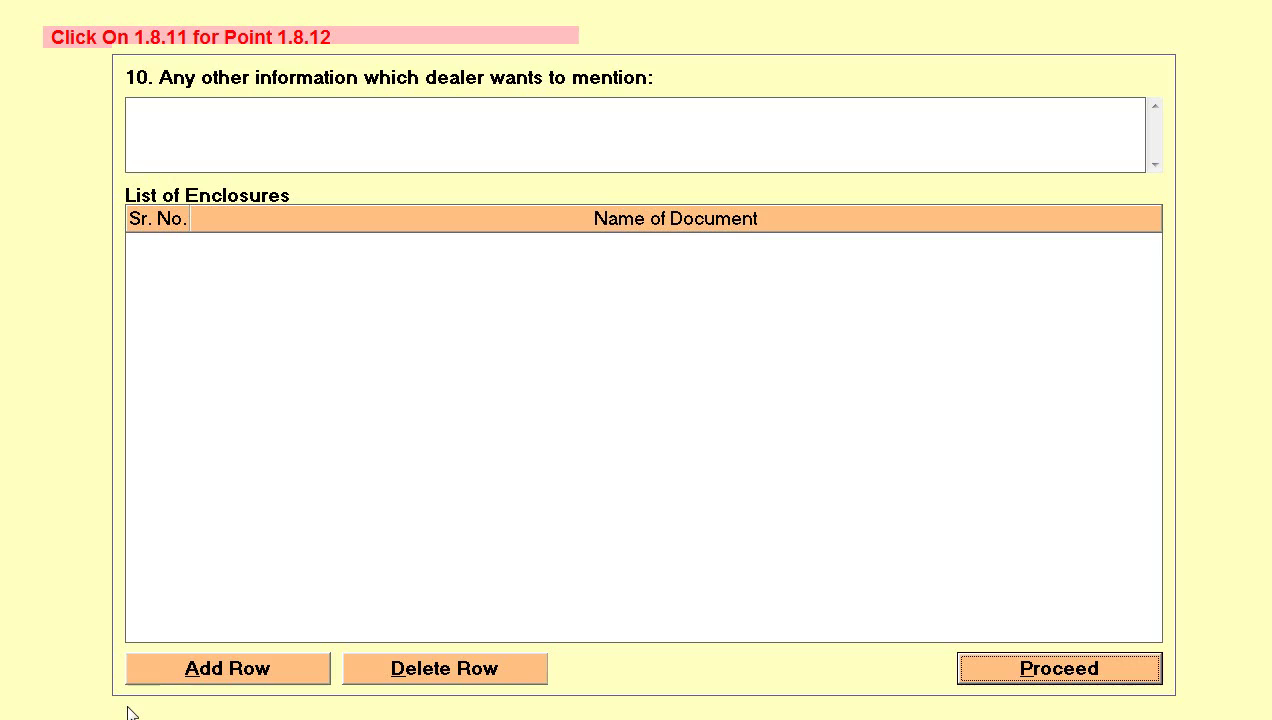
- Preview the Quarter-I Form VAT-10 without additional information or enclosures, and return to the main screen
click(128, 708)
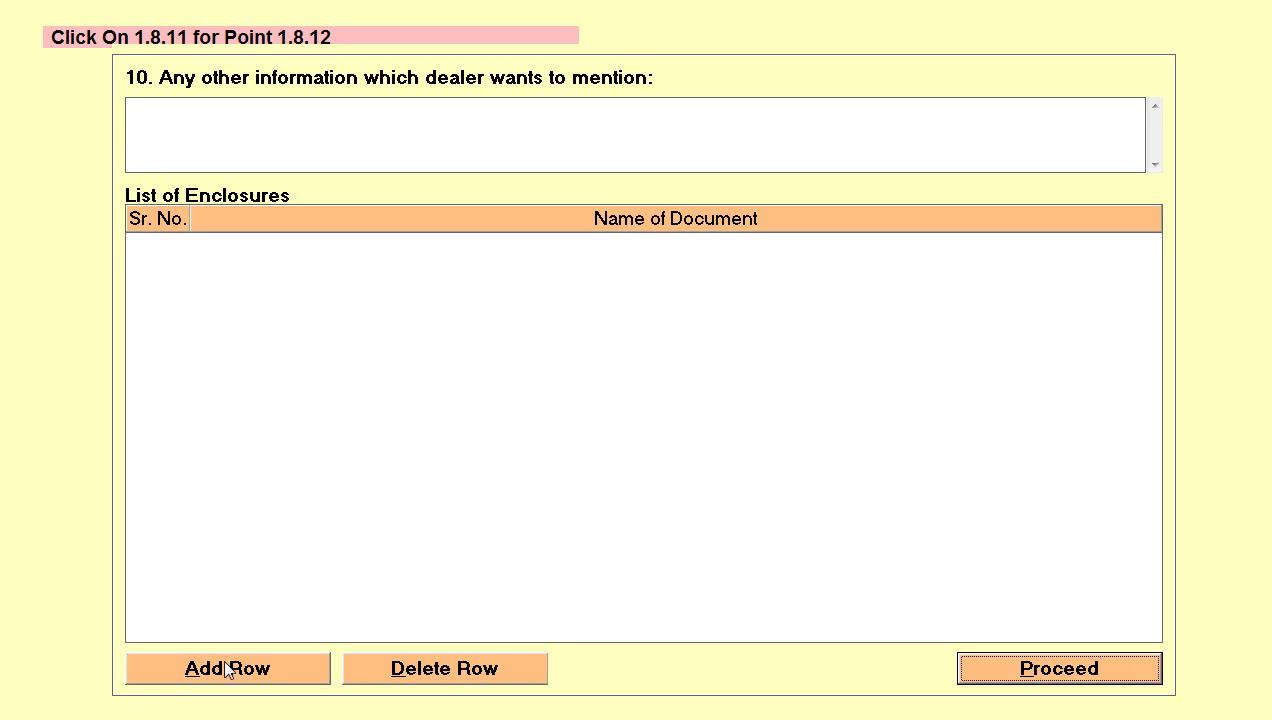
click(1060, 670)
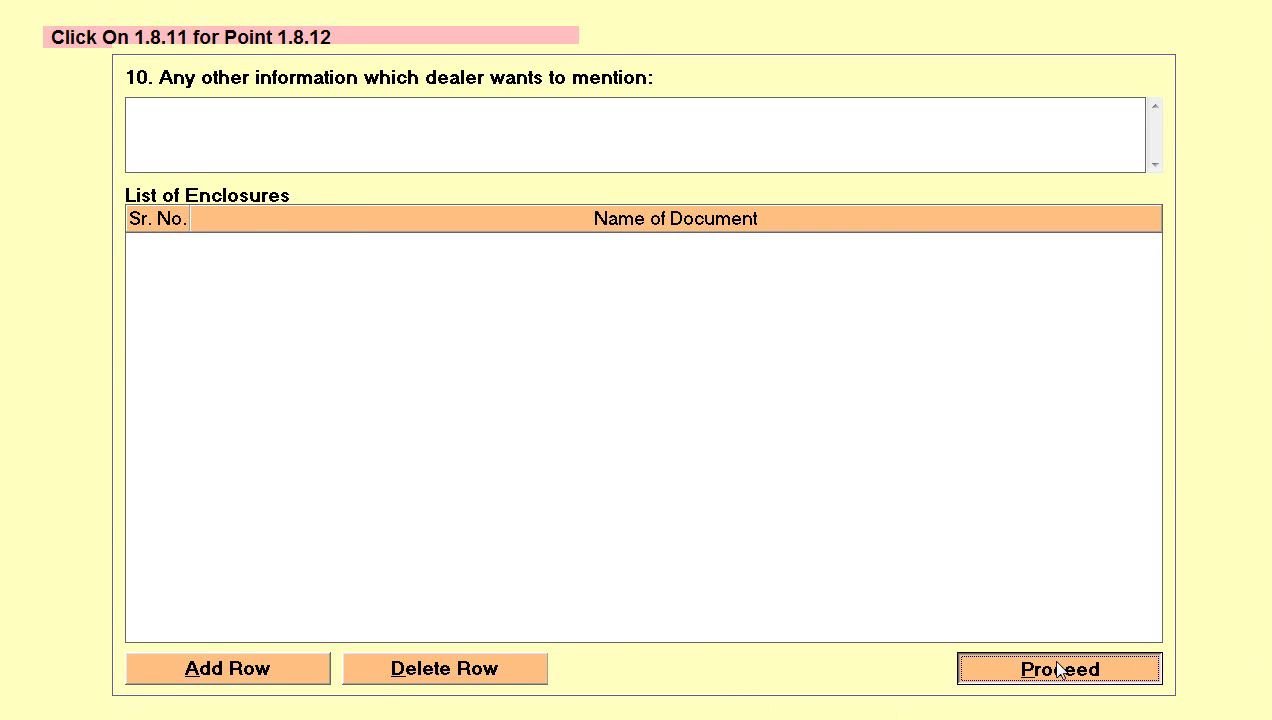
click(816, 495)
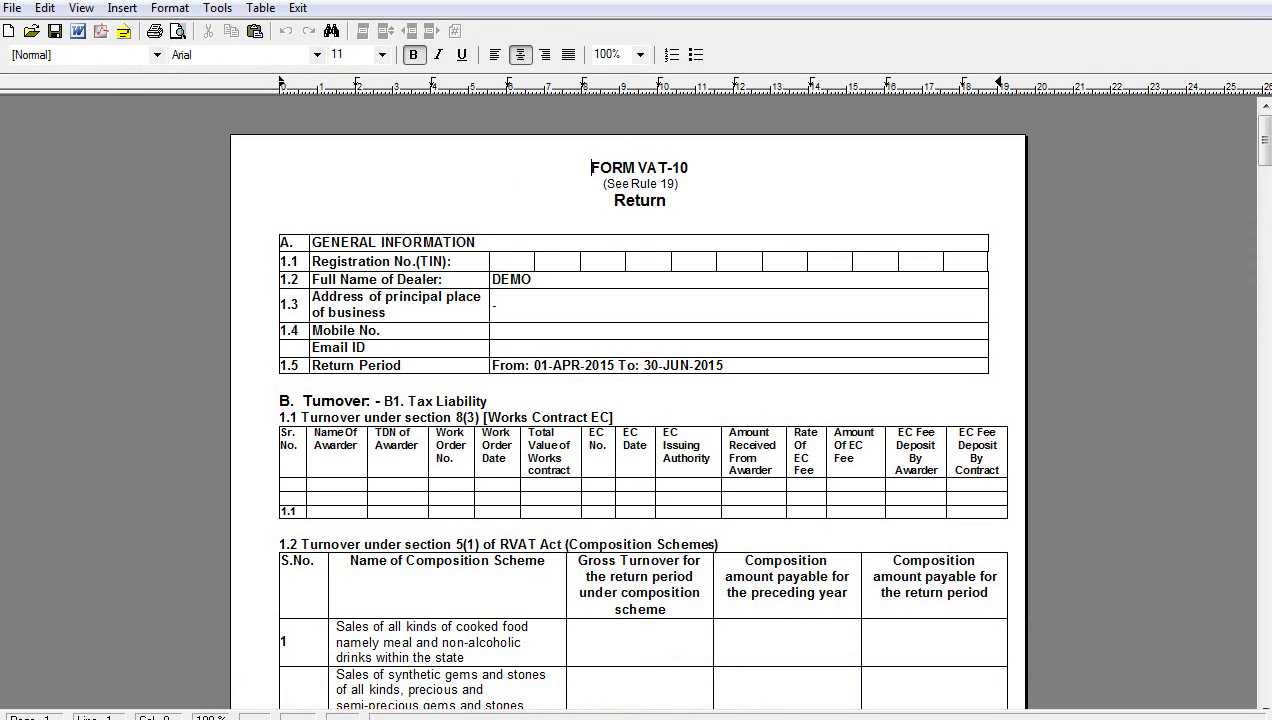
click(300, 8)
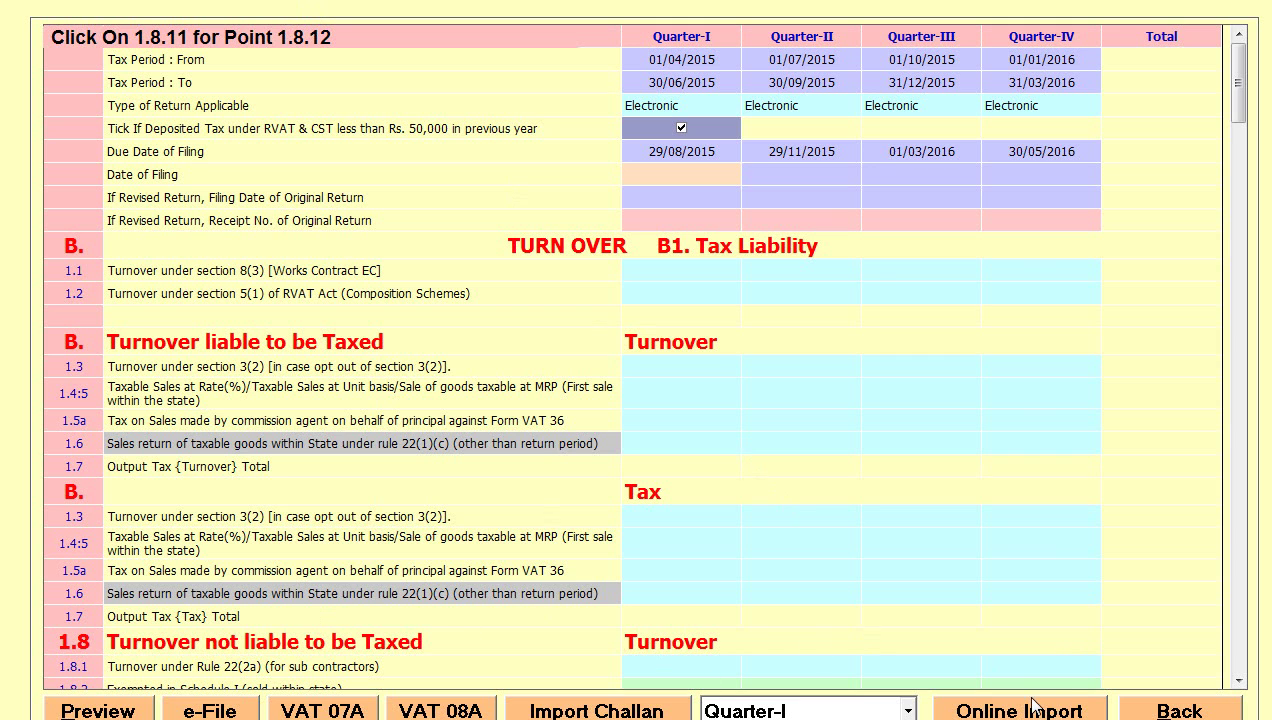
click(1148, 712)
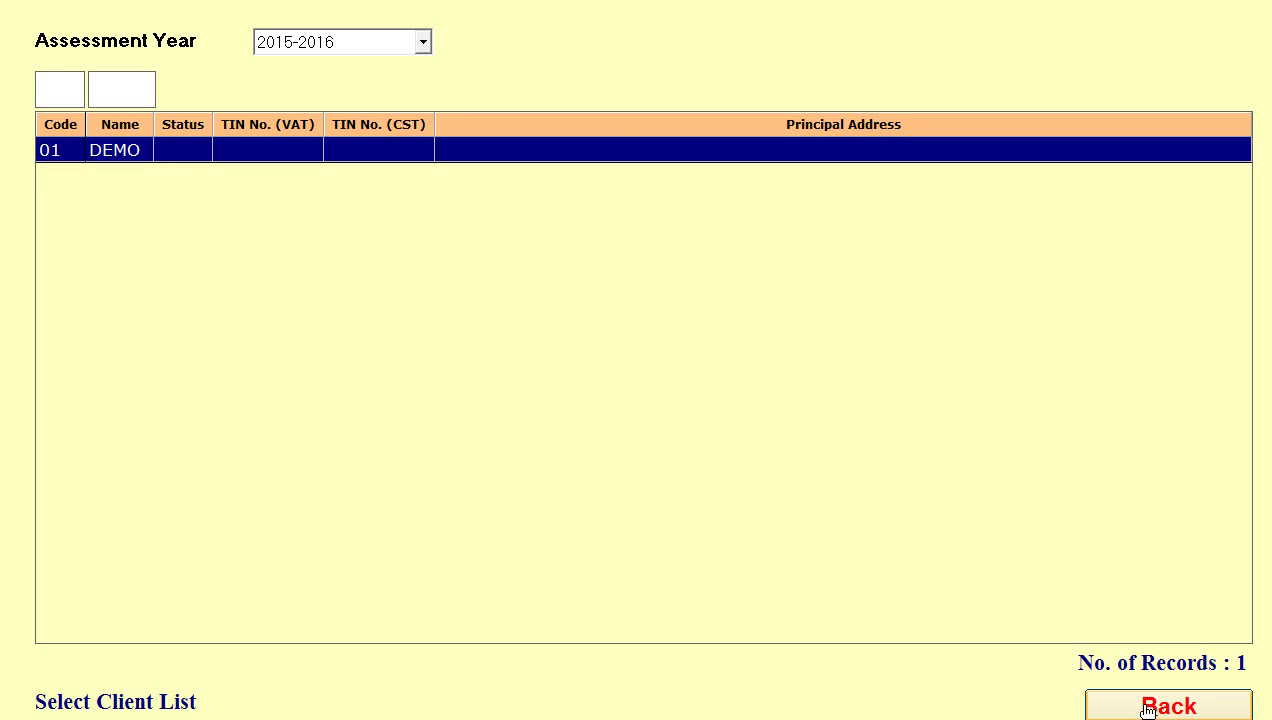
click(1148, 708)
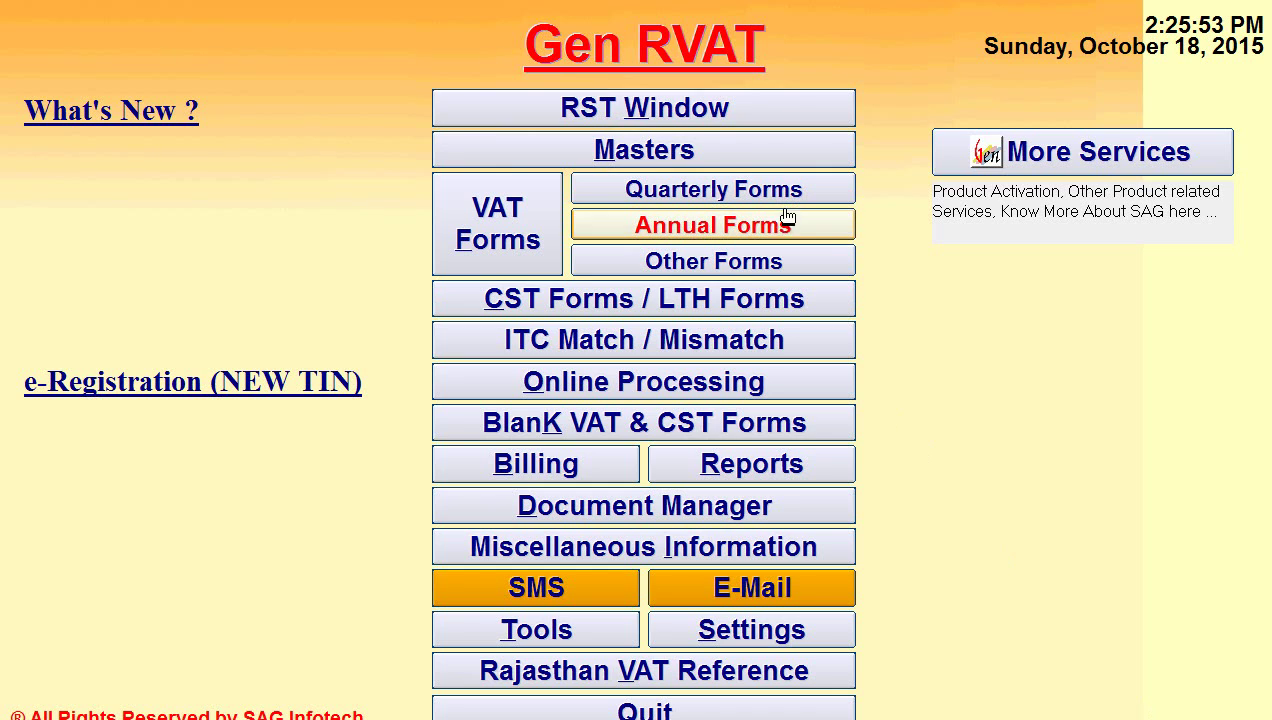
- View the VAT-11 (New) annual return for the DEMO client and return to the main screen
click(783, 228)
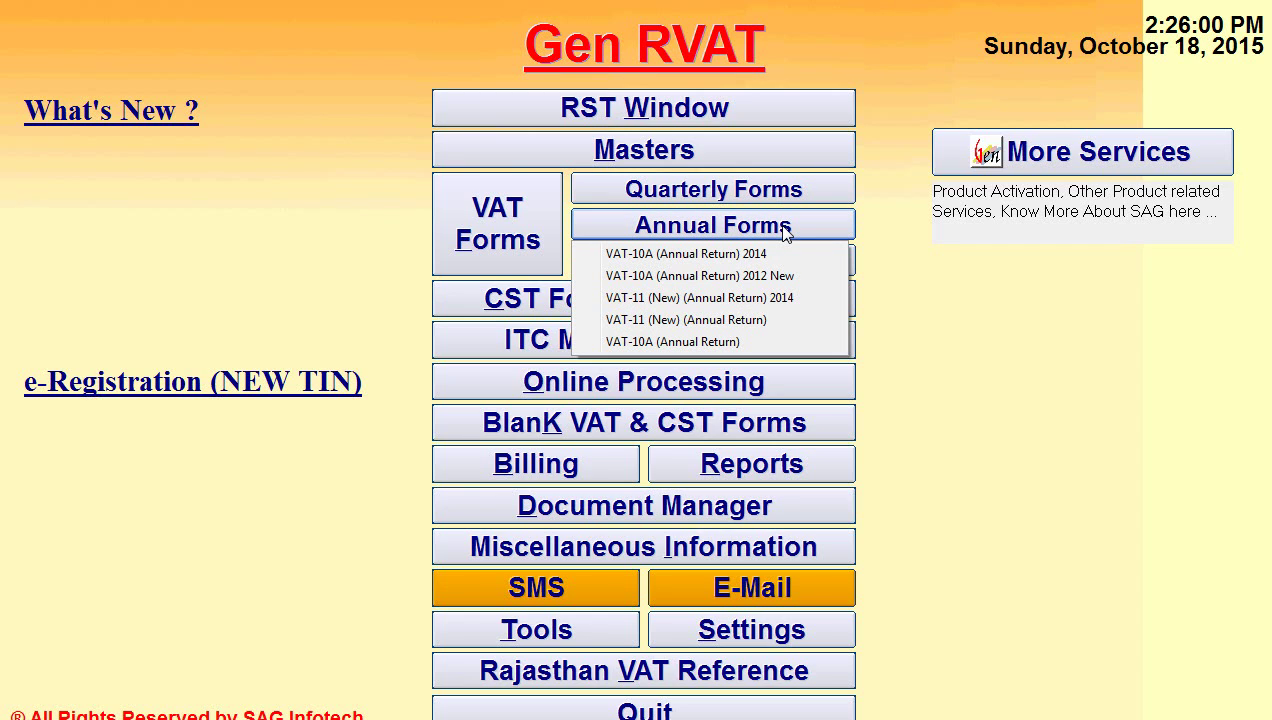
click(729, 313)
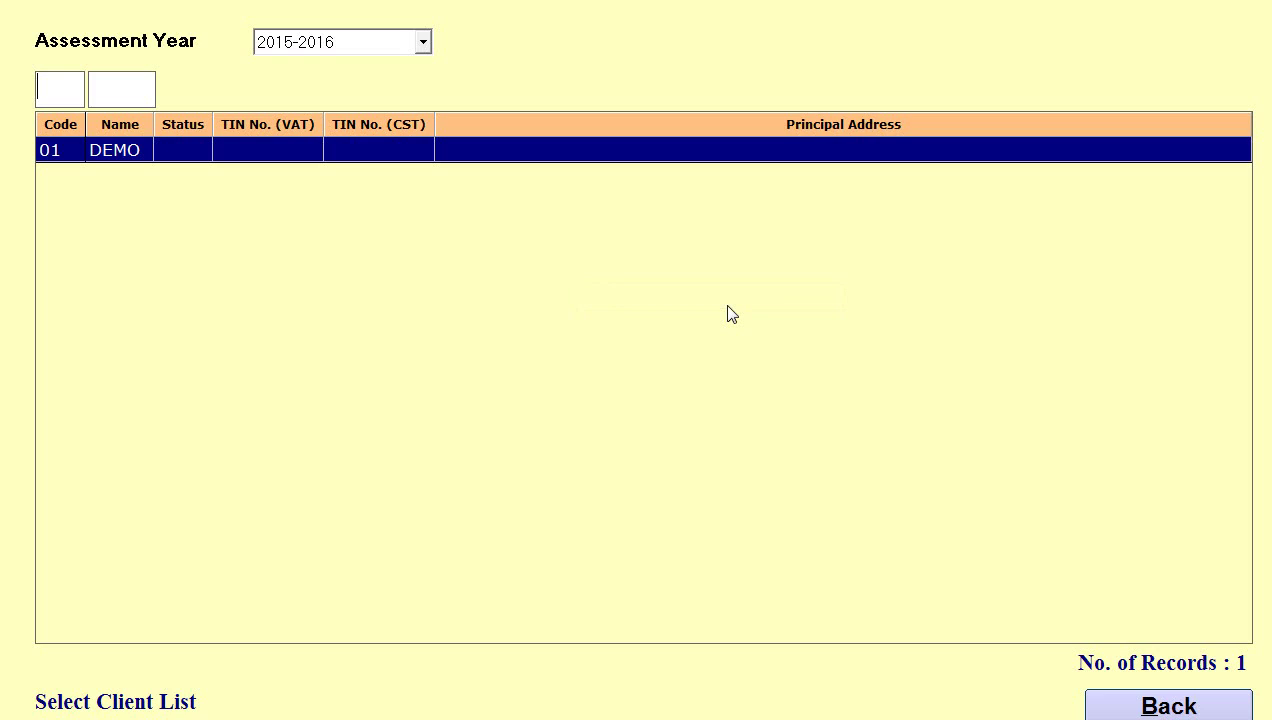
double_click(767, 150)
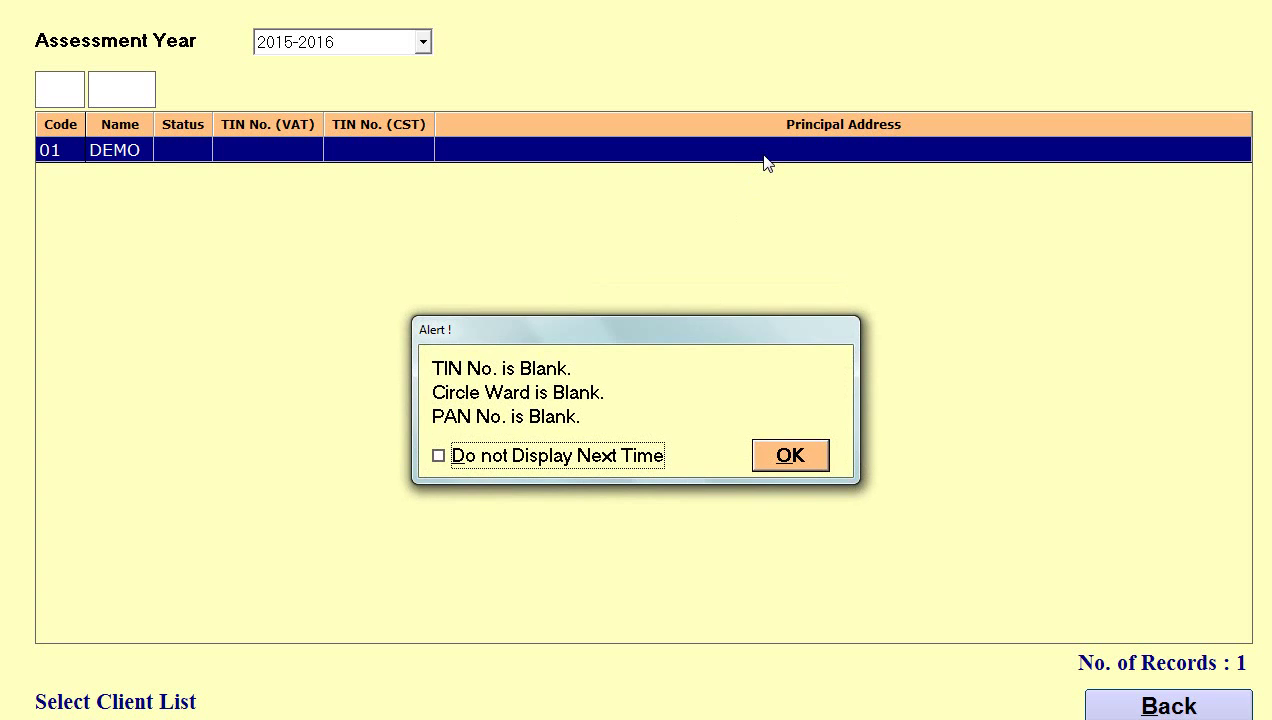
click(788, 456)
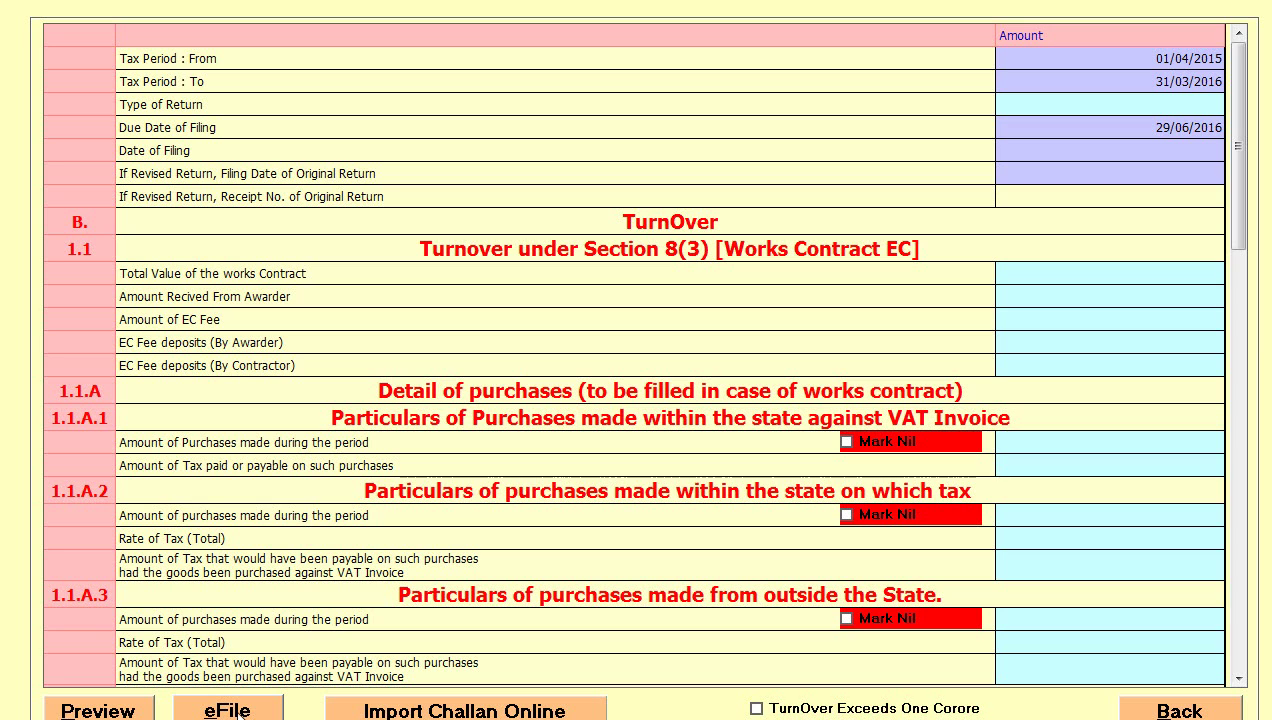
click(1130, 710)
click(1130, 712)
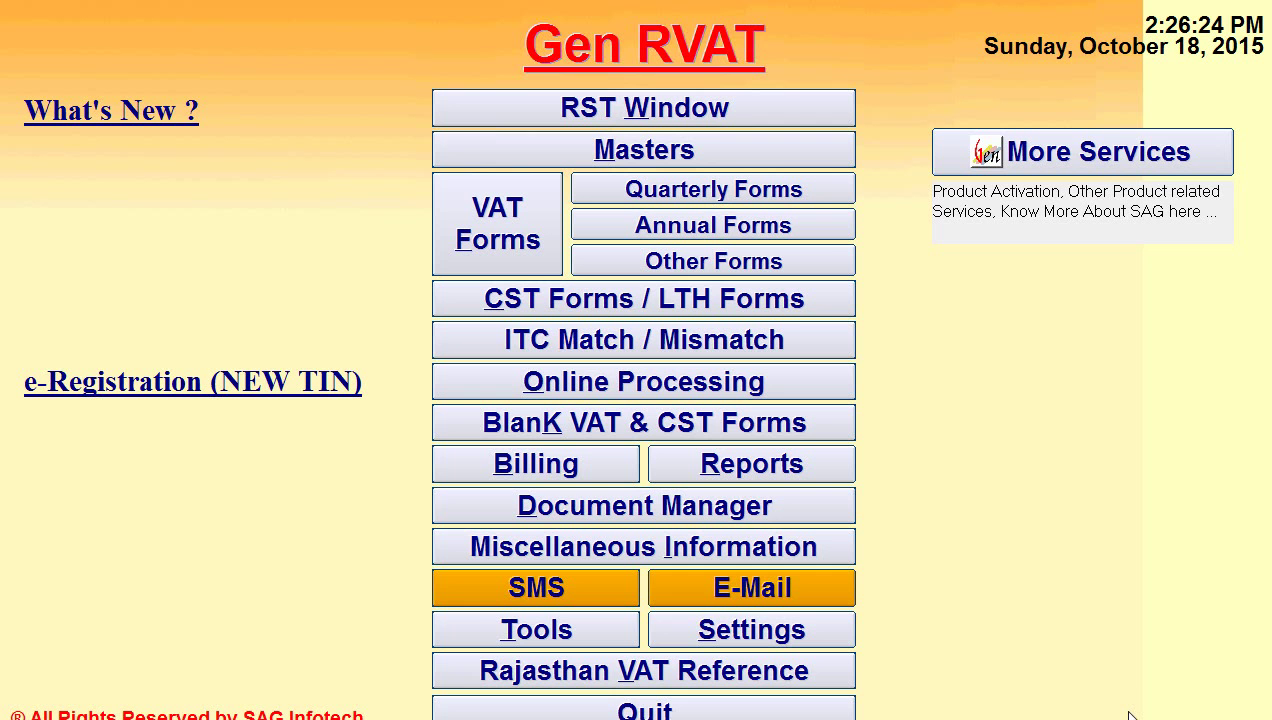
- View the first page of the multi-page form with Audit Details among the other VAT forms for DEMO, and return to the main screen
click(830, 263)
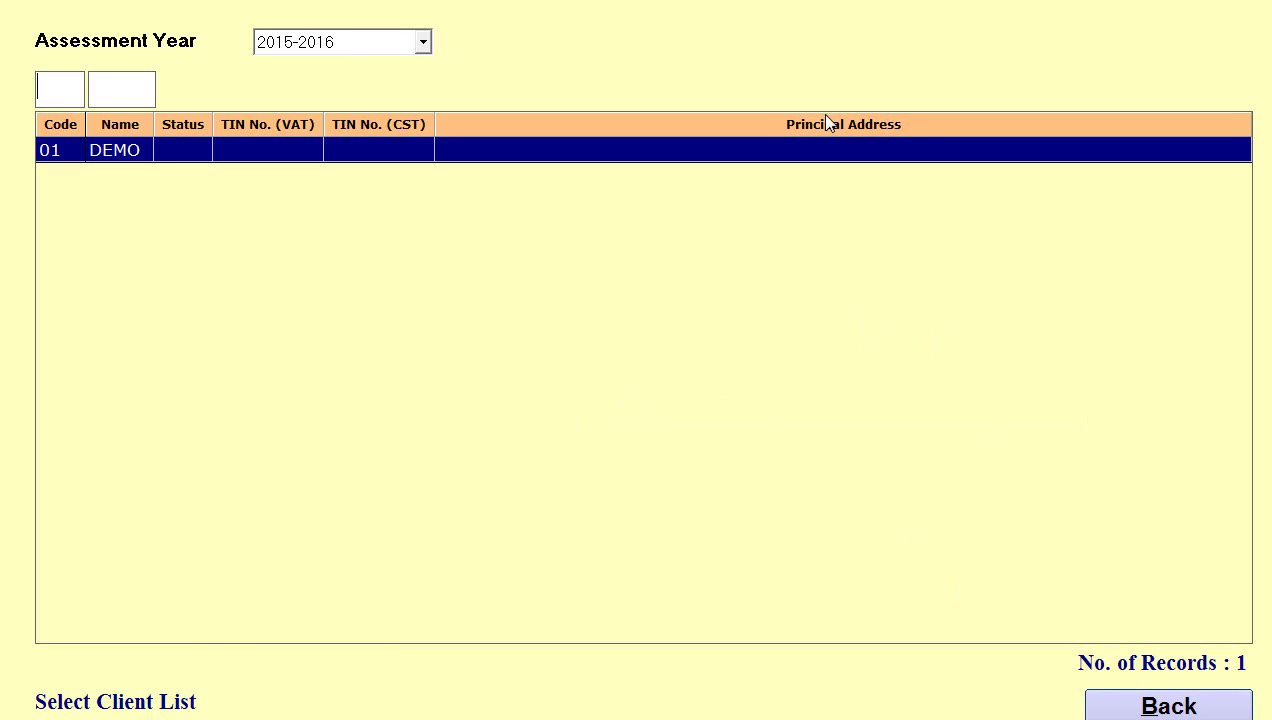
double_click(826, 151)
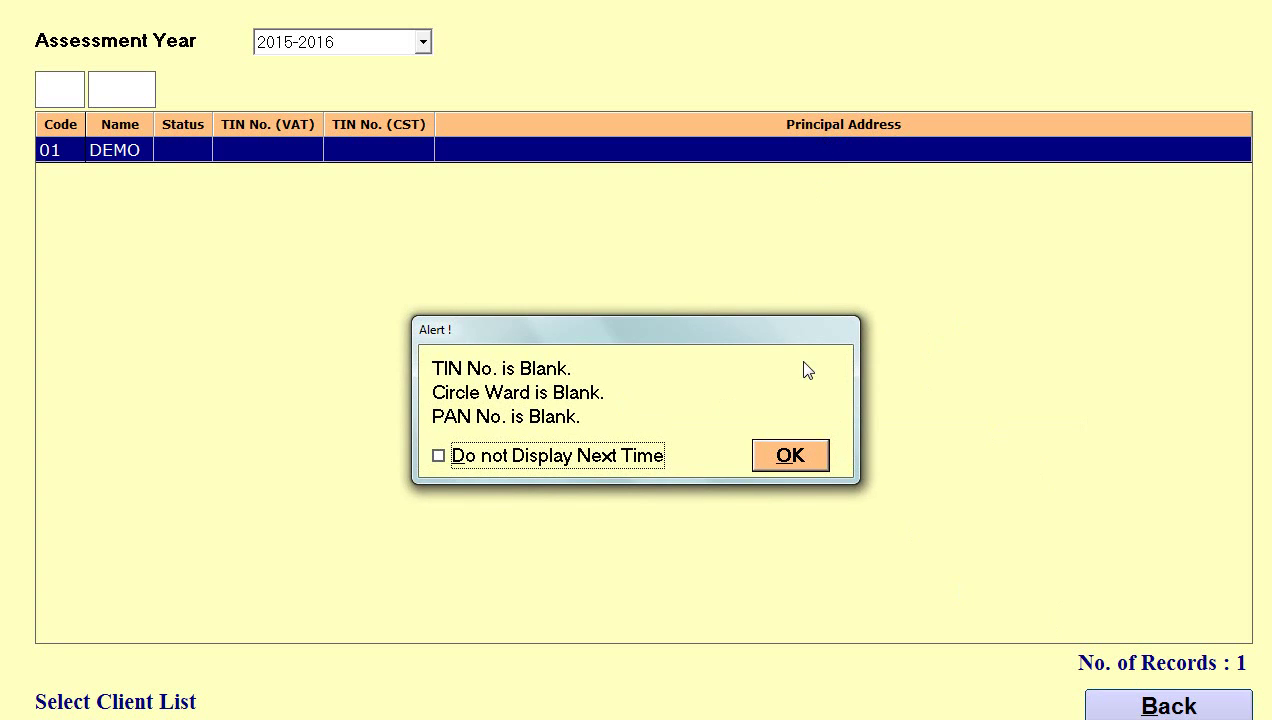
click(789, 456)
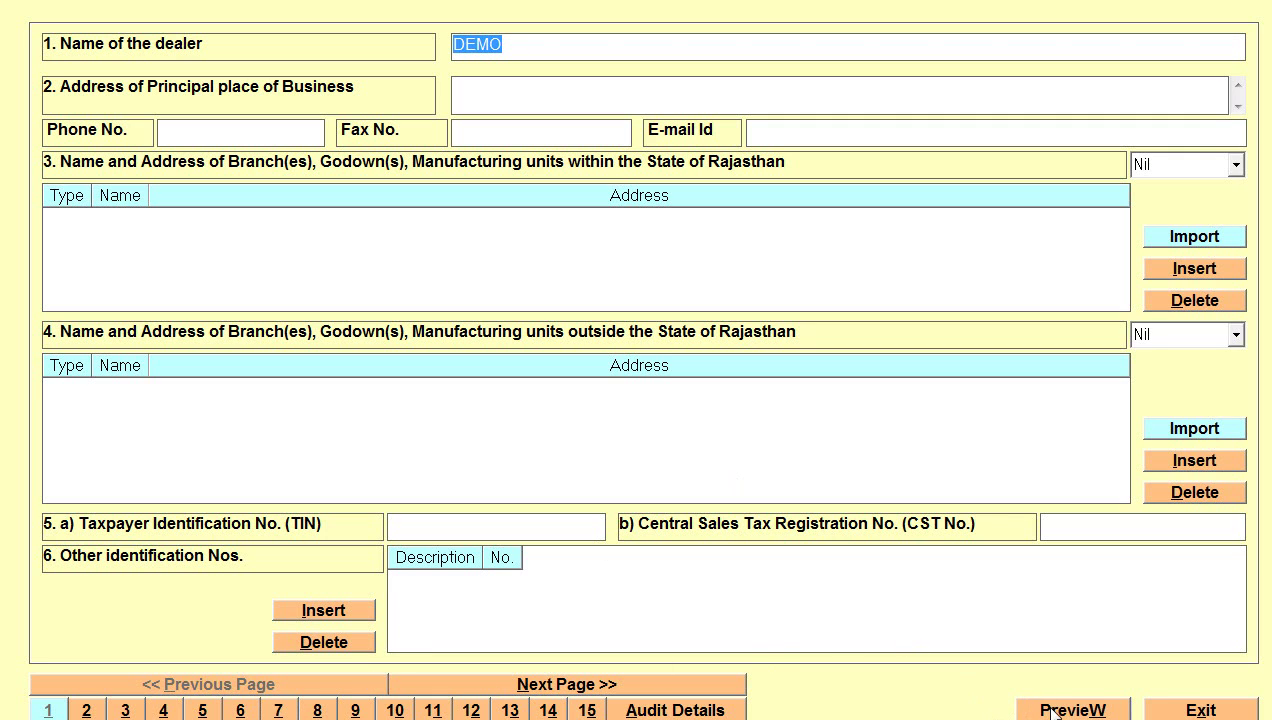
click(1166, 708)
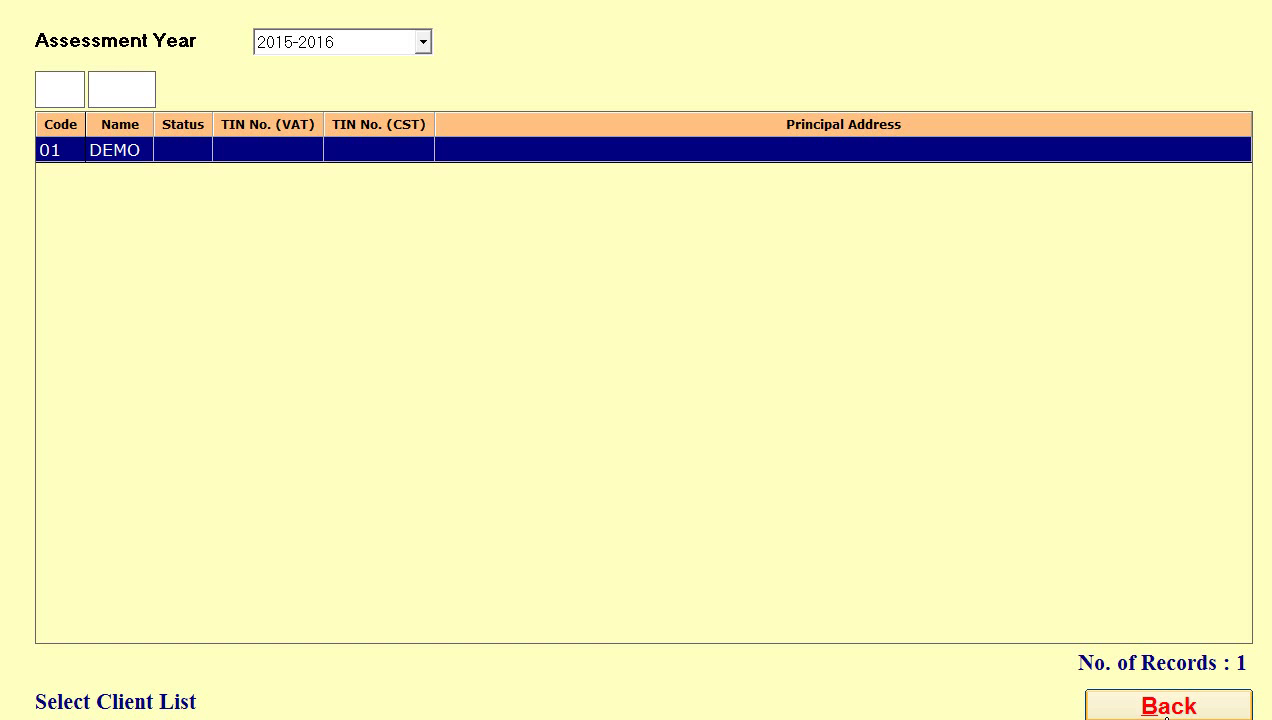
click(1168, 708)
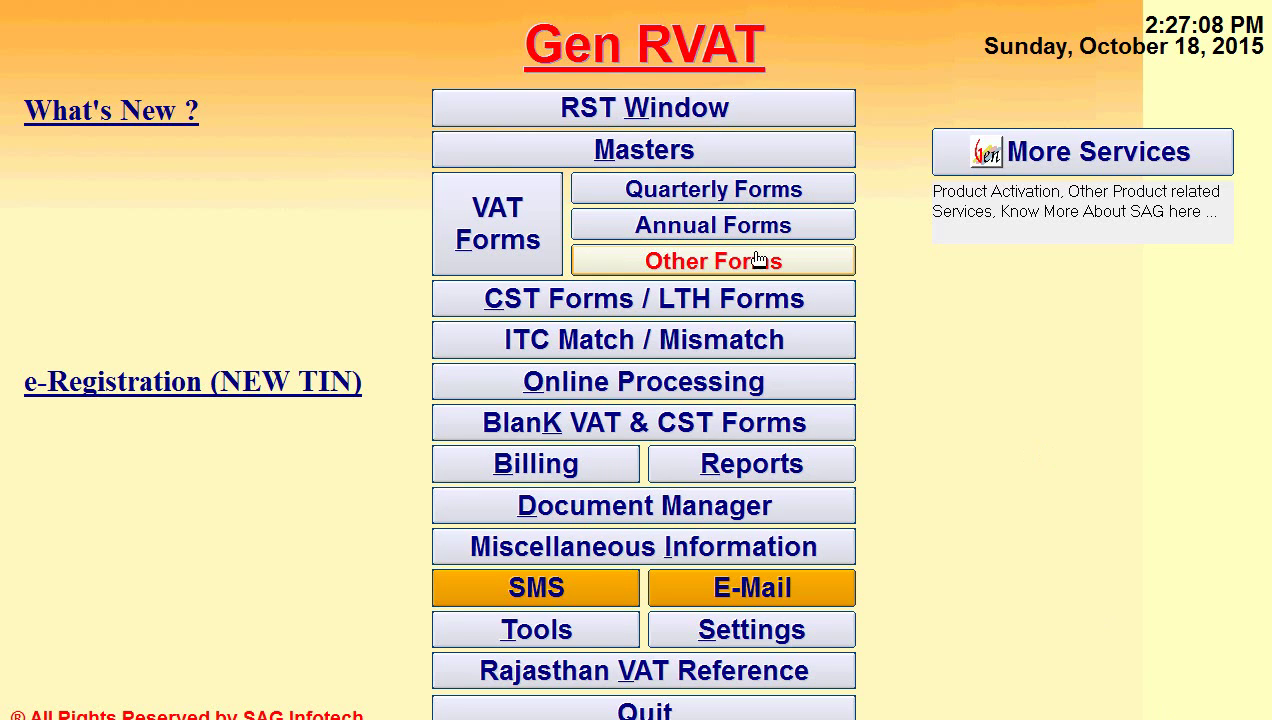
- View the LTH-03A form for the DEMO client and return to the main screen
click(728, 308)
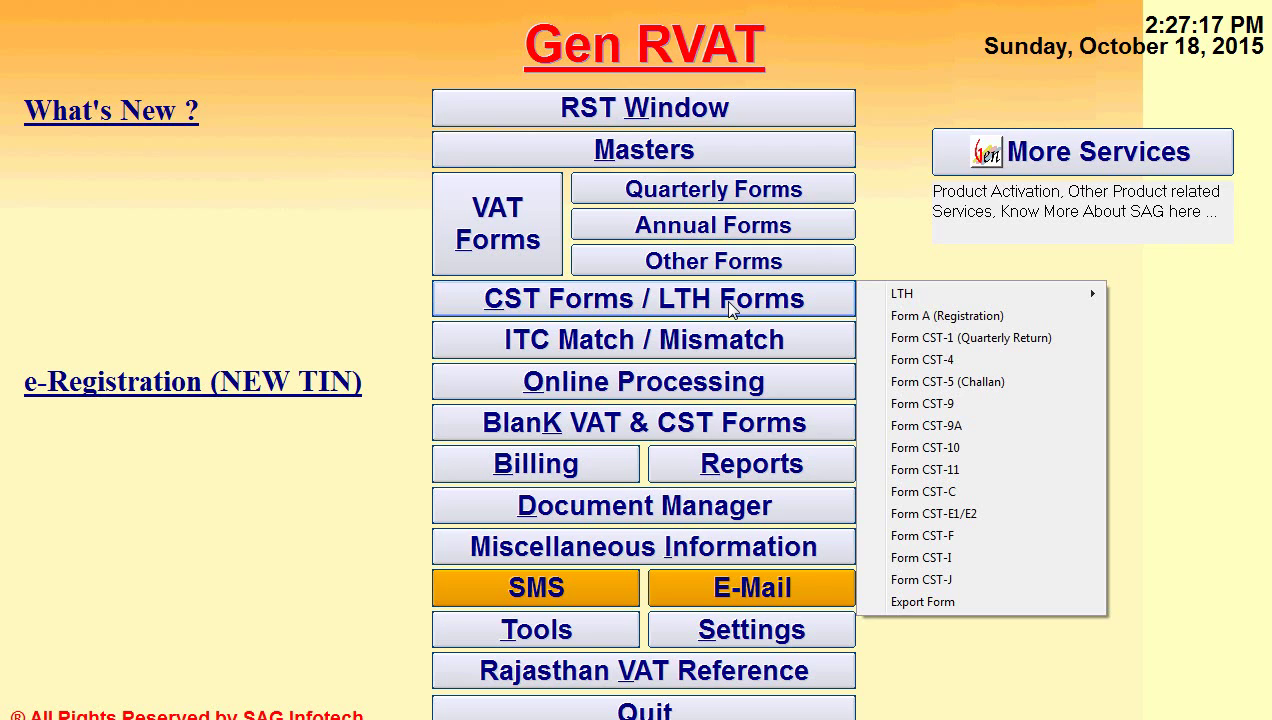
mouse_move(970, 291)
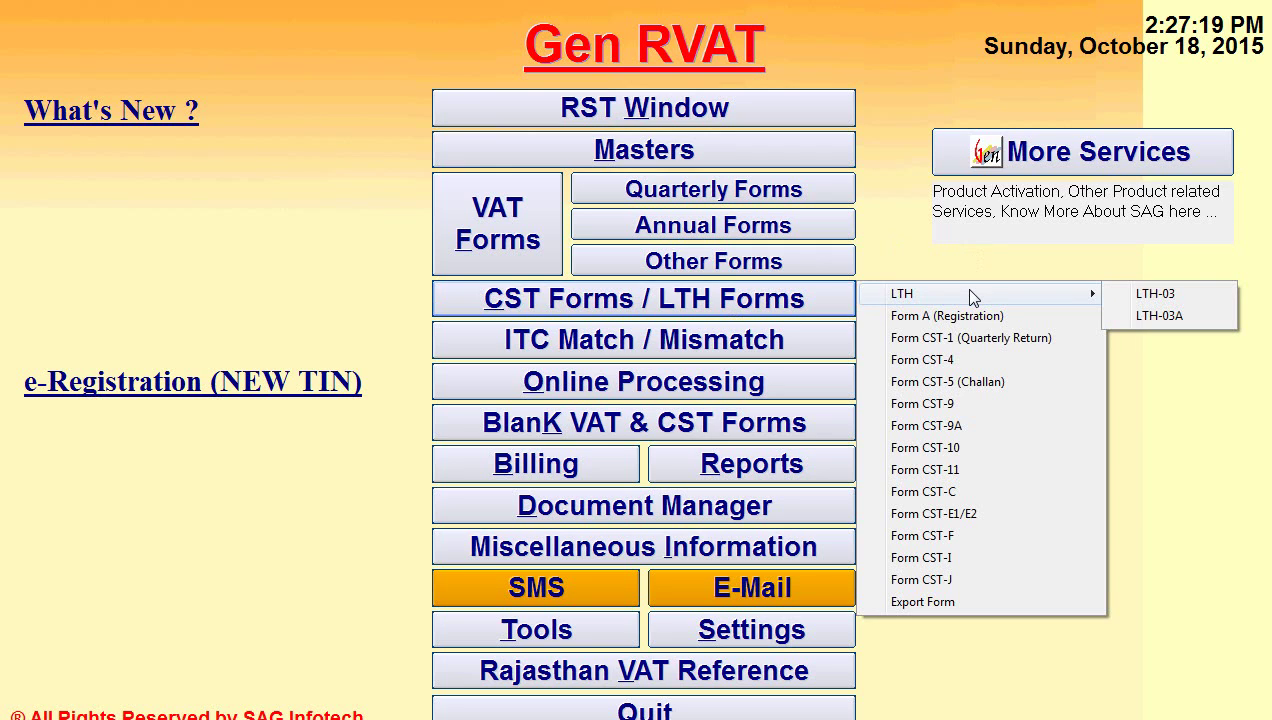
click(1155, 317)
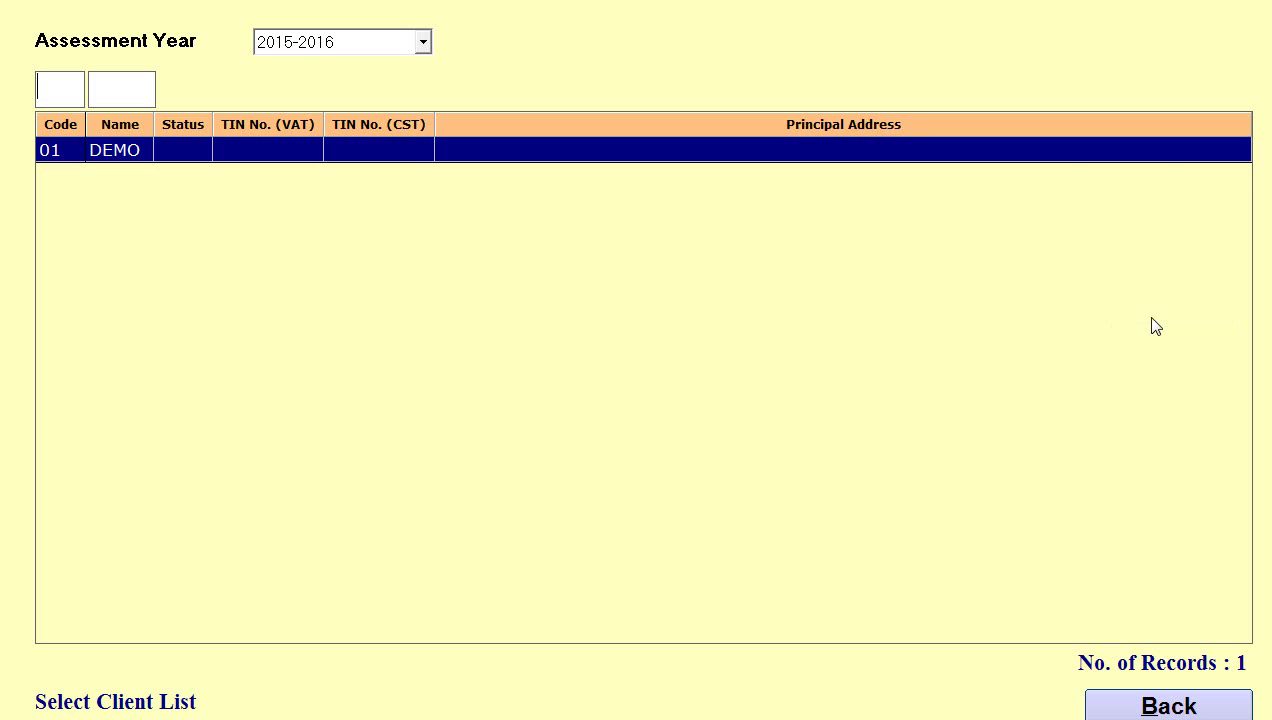
double_click(948, 145)
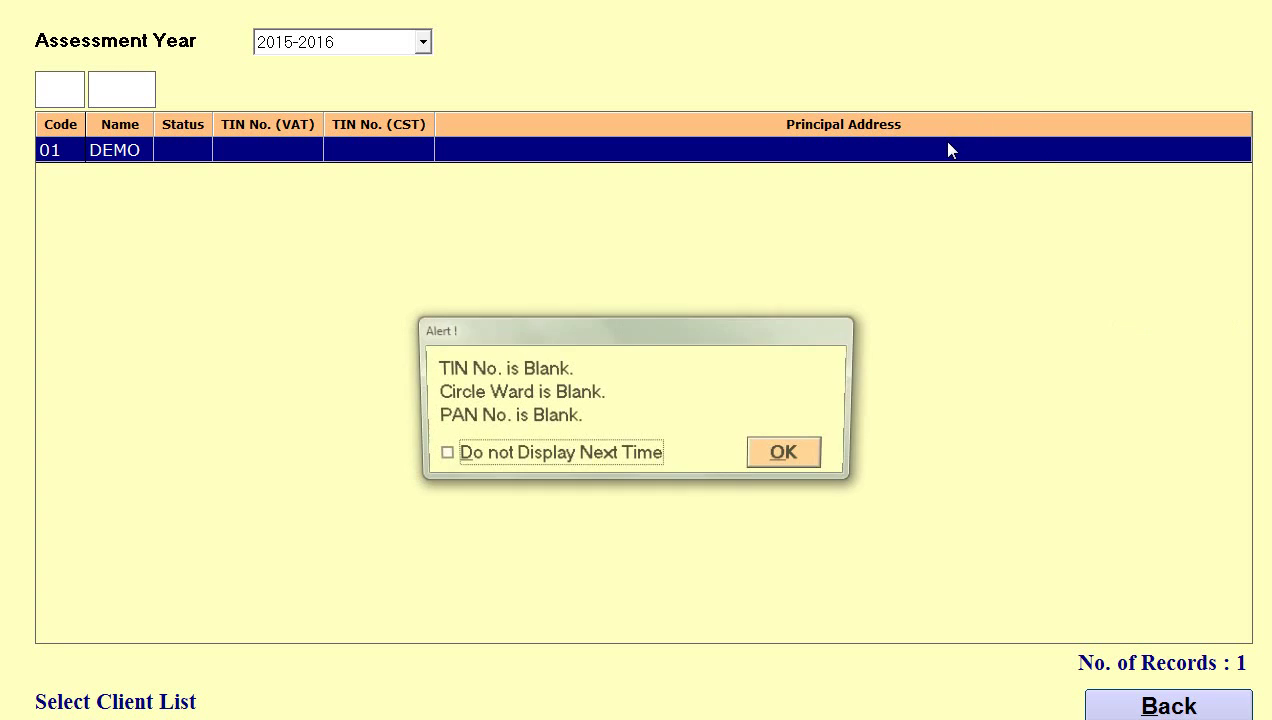
click(777, 472)
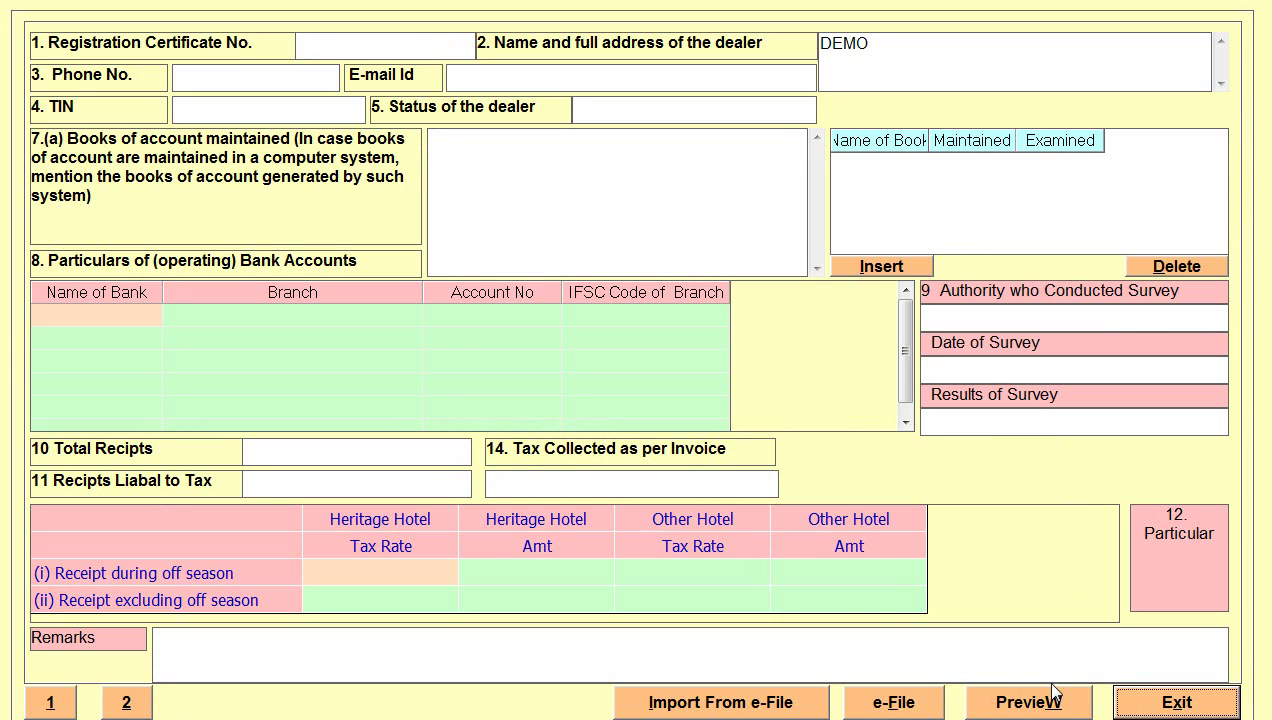
click(1147, 708)
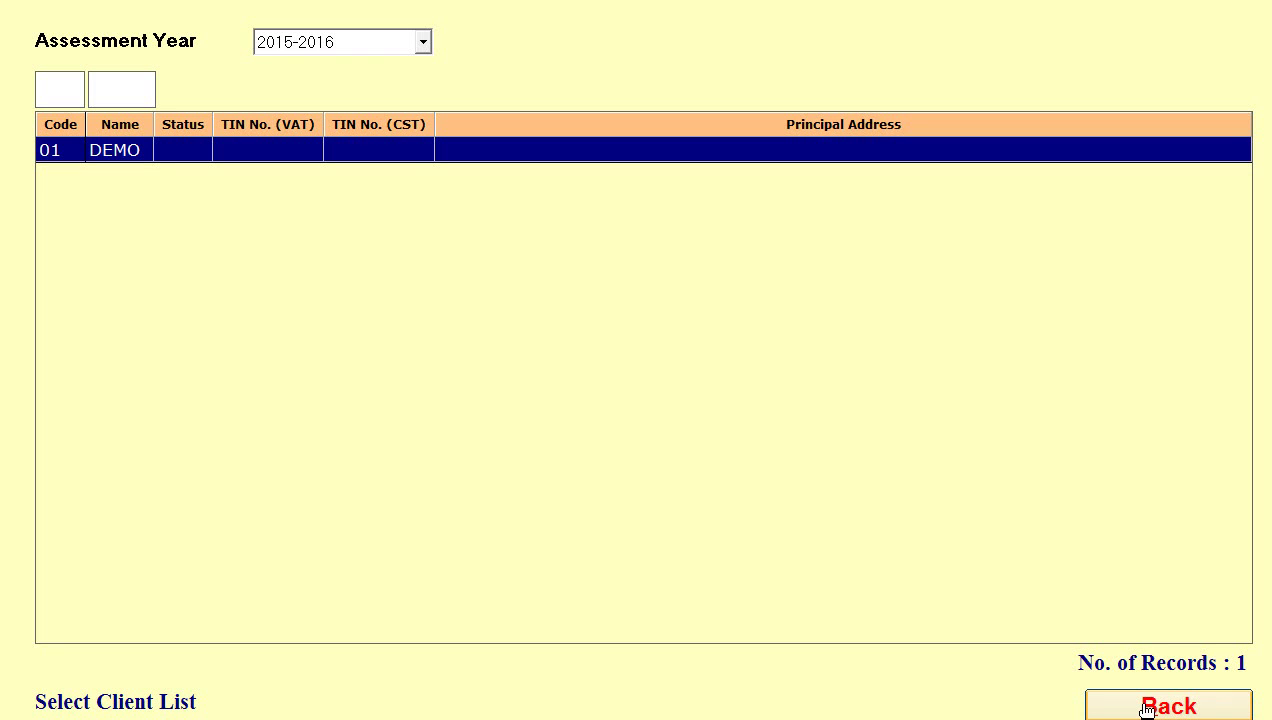
click(1147, 708)
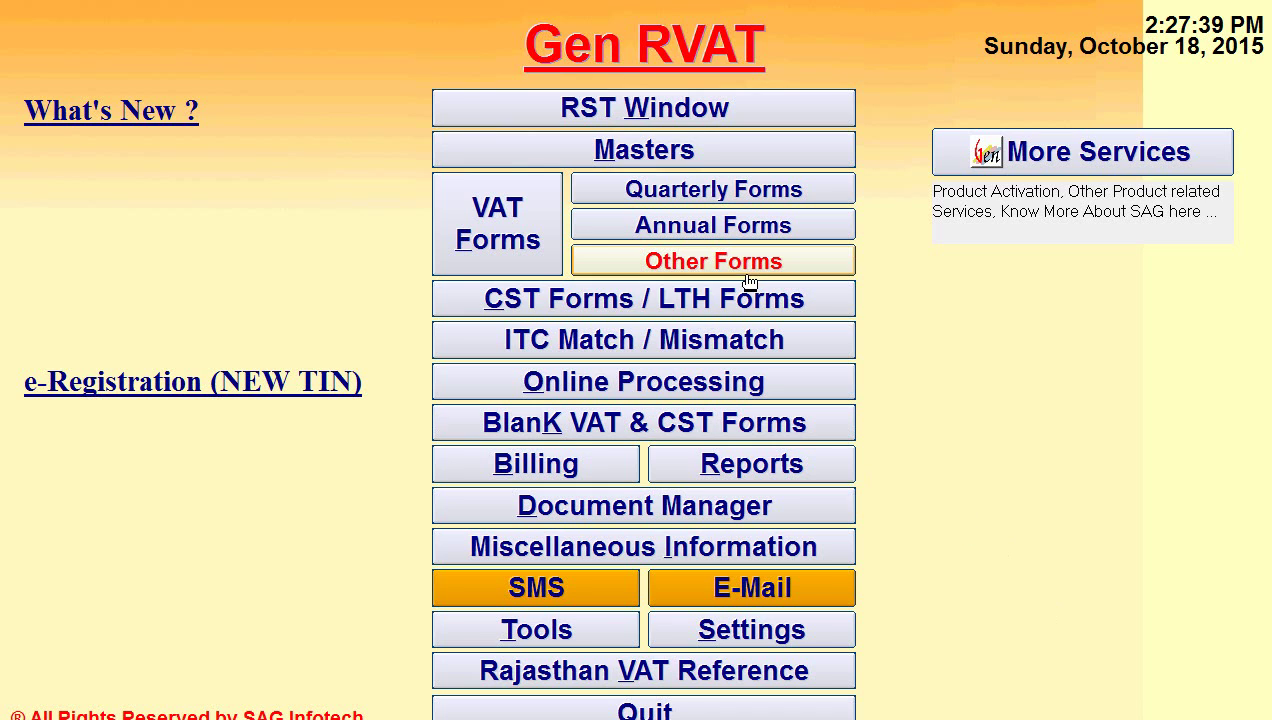
- View the online registration application form for the DEMO client, cancel it and return to the main screen
click(707, 350)
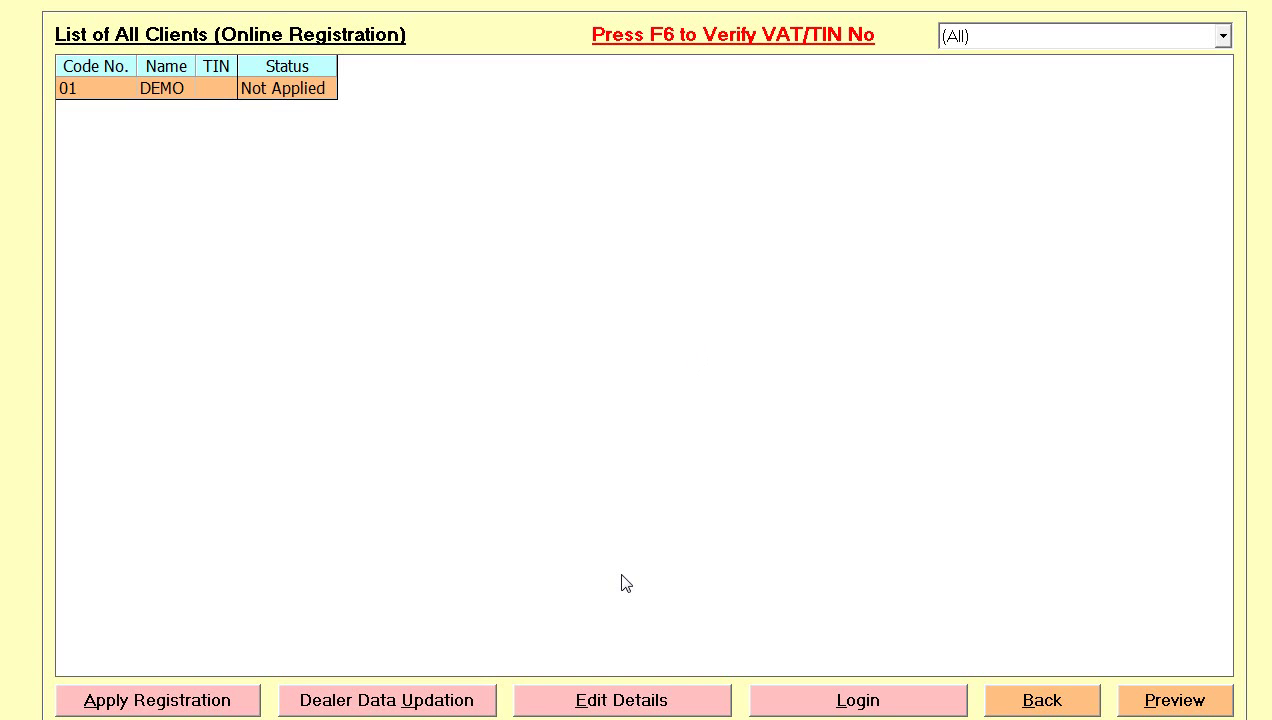
click(1000, 698)
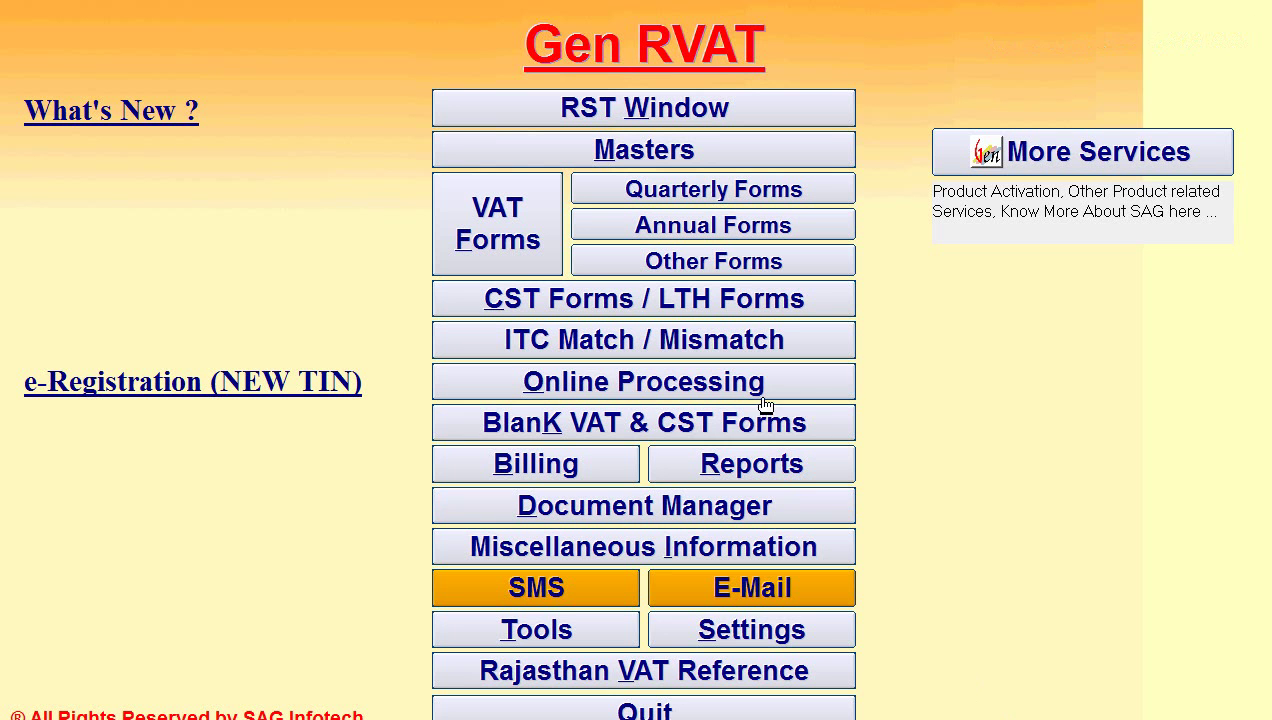
click(764, 383)
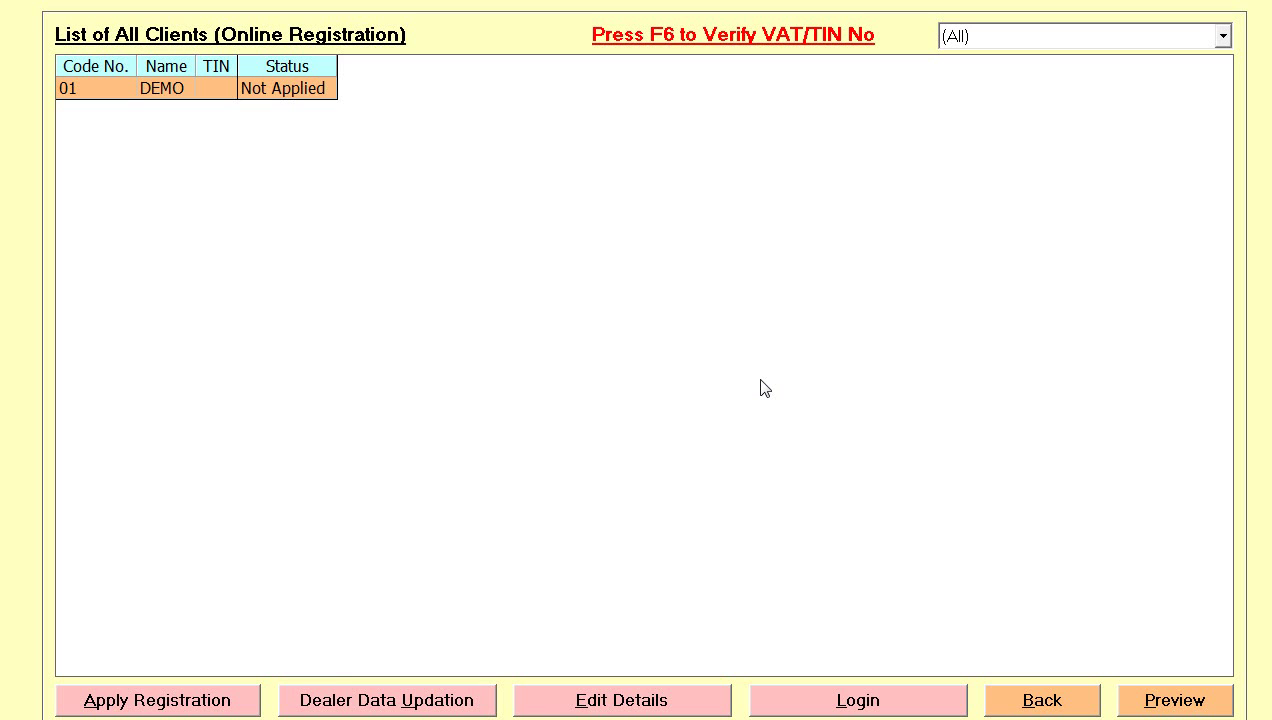
click(140, 703)
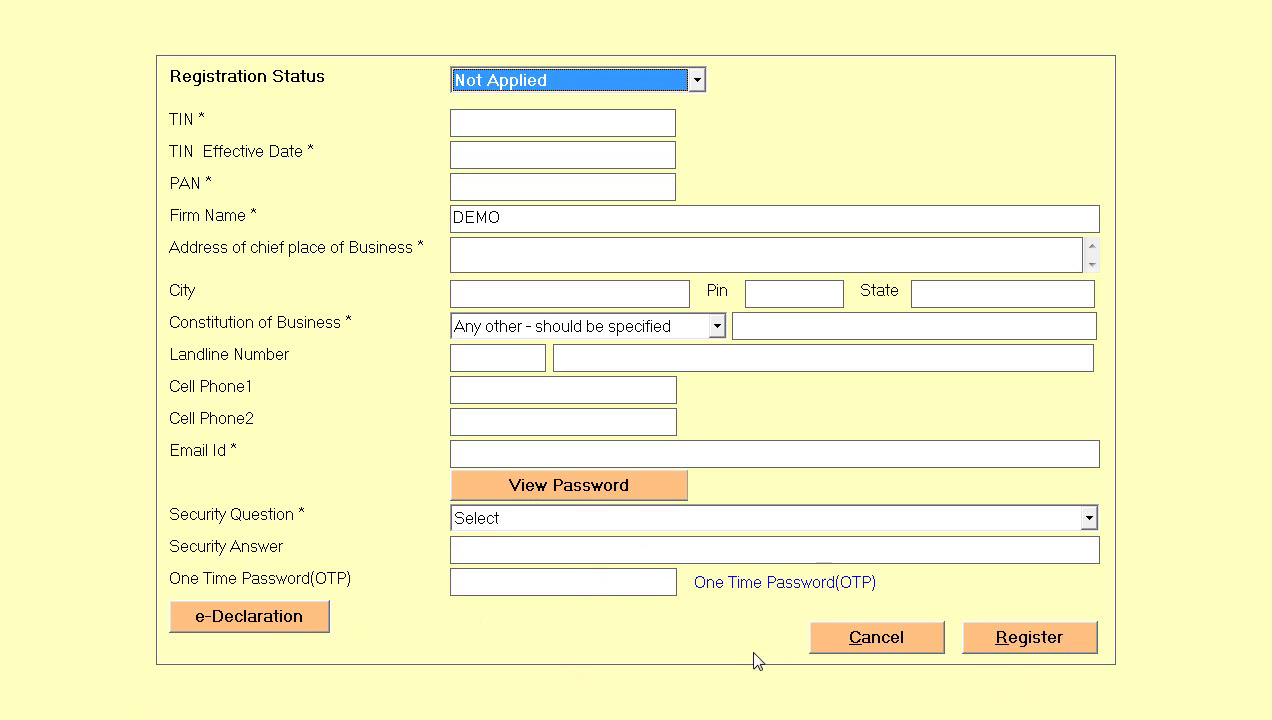
click(835, 643)
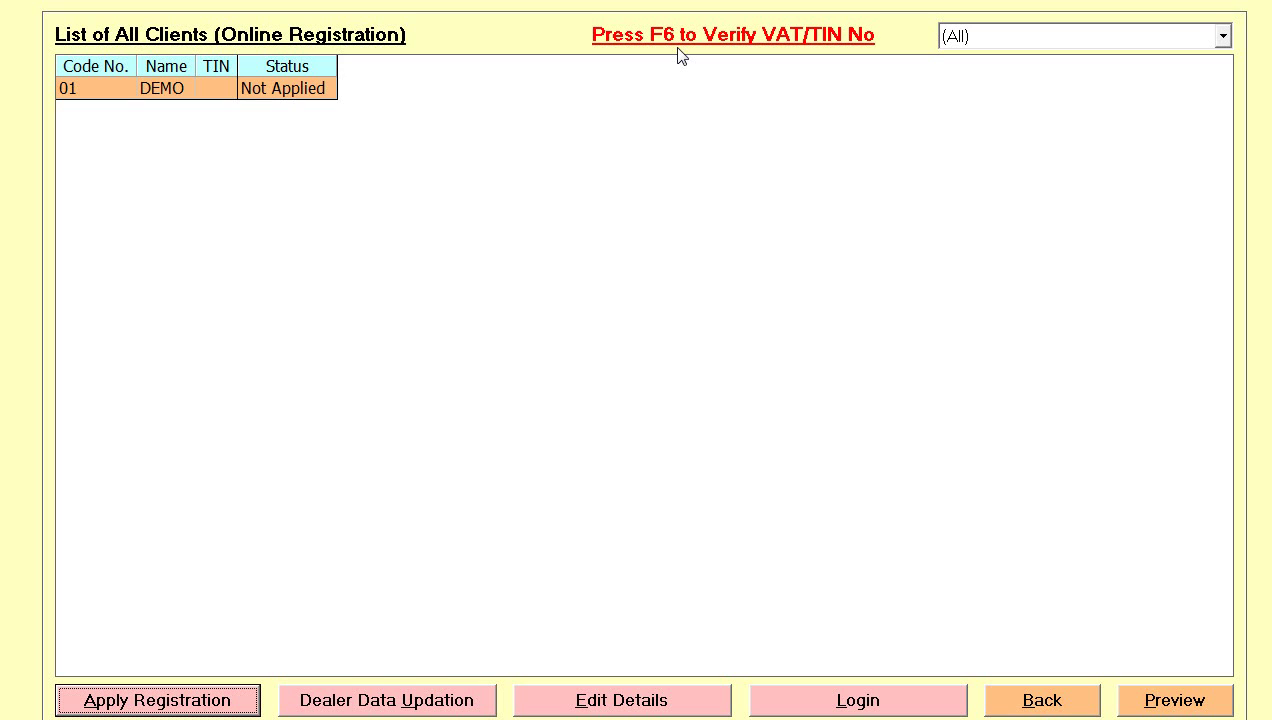
click(1018, 698)
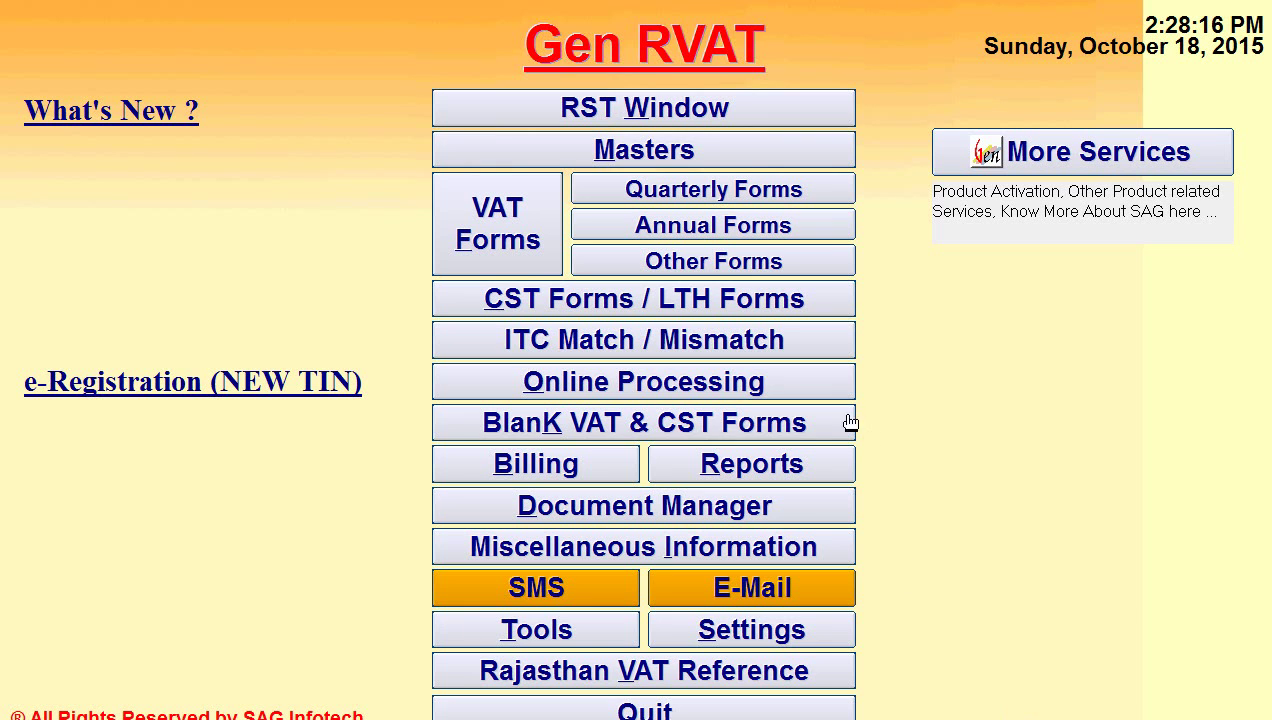
- View the blank VAT-16 application for obtaining declaration forms and return to the main screen
click(777, 424)
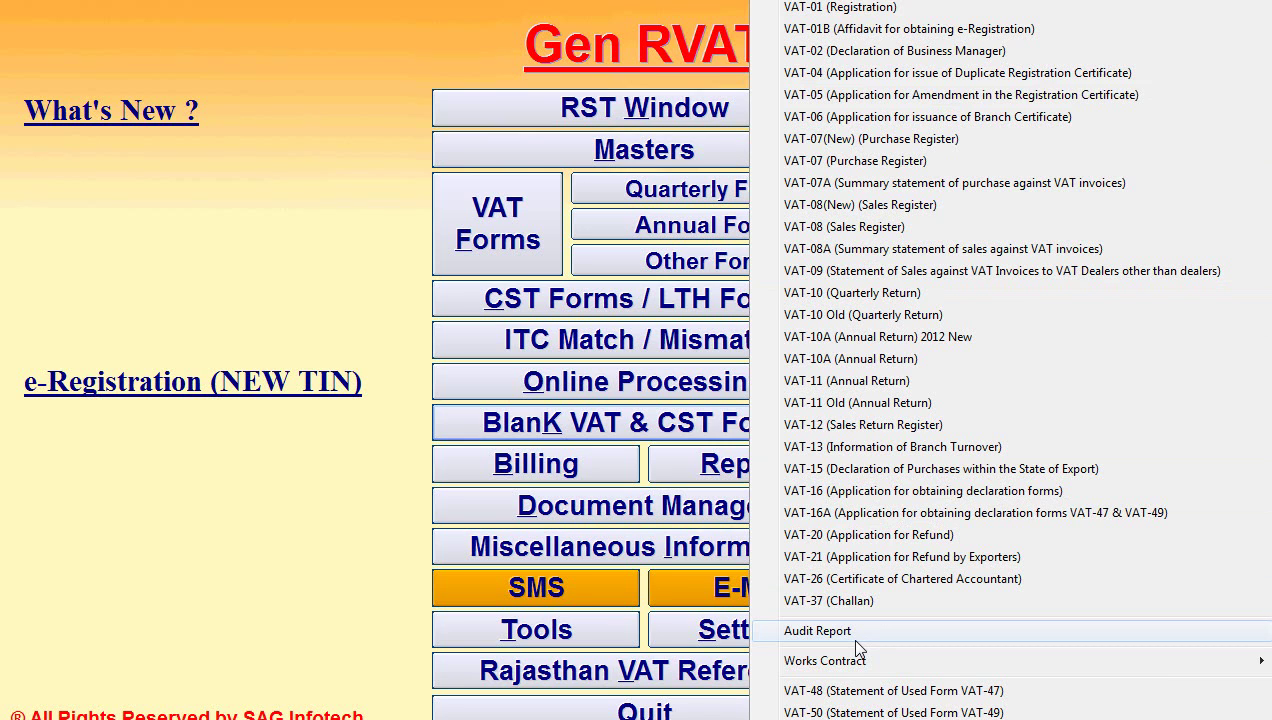
click(880, 490)
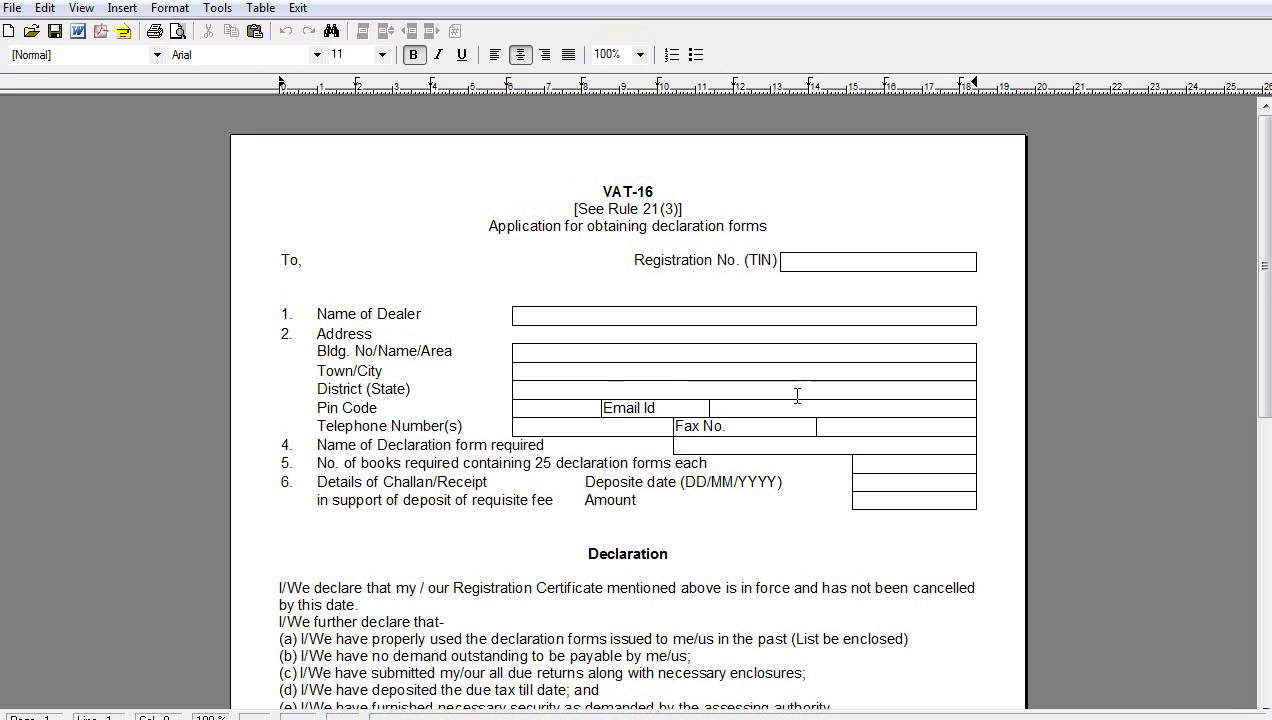
click(296, 9)
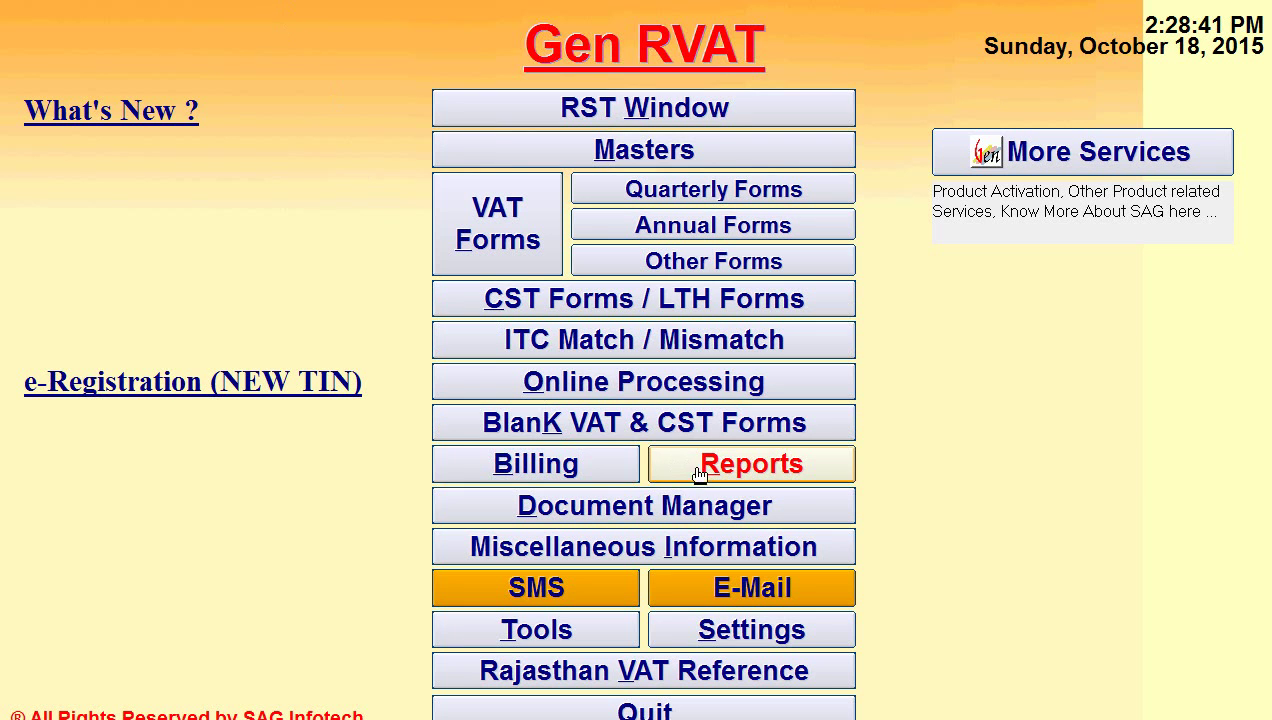
- View the Registration Details report and return to the main screen
click(702, 476)
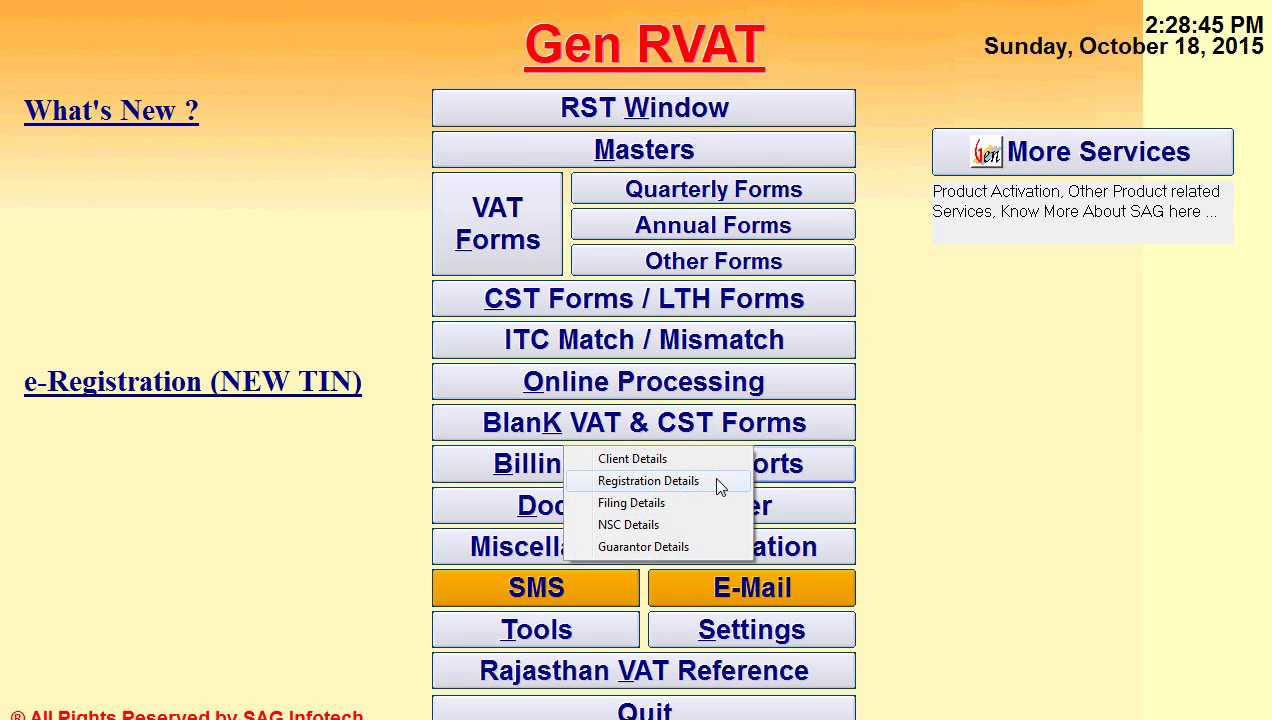
click(719, 482)
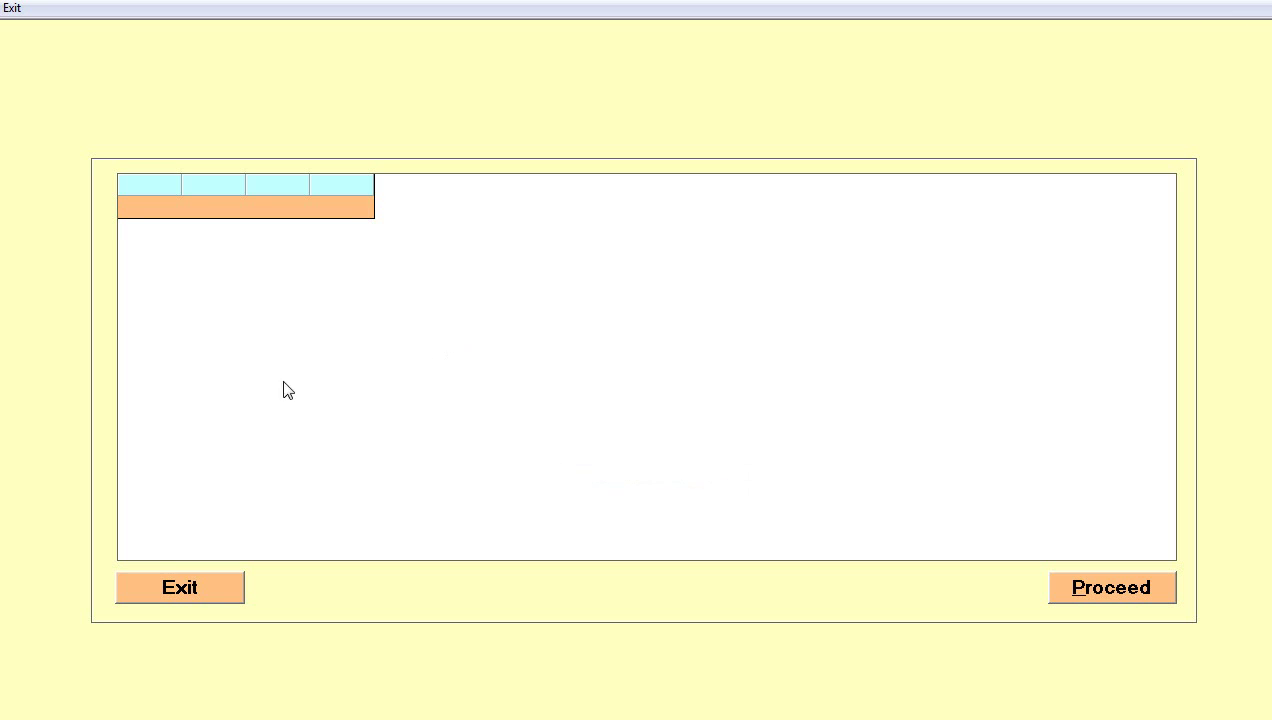
click(177, 585)
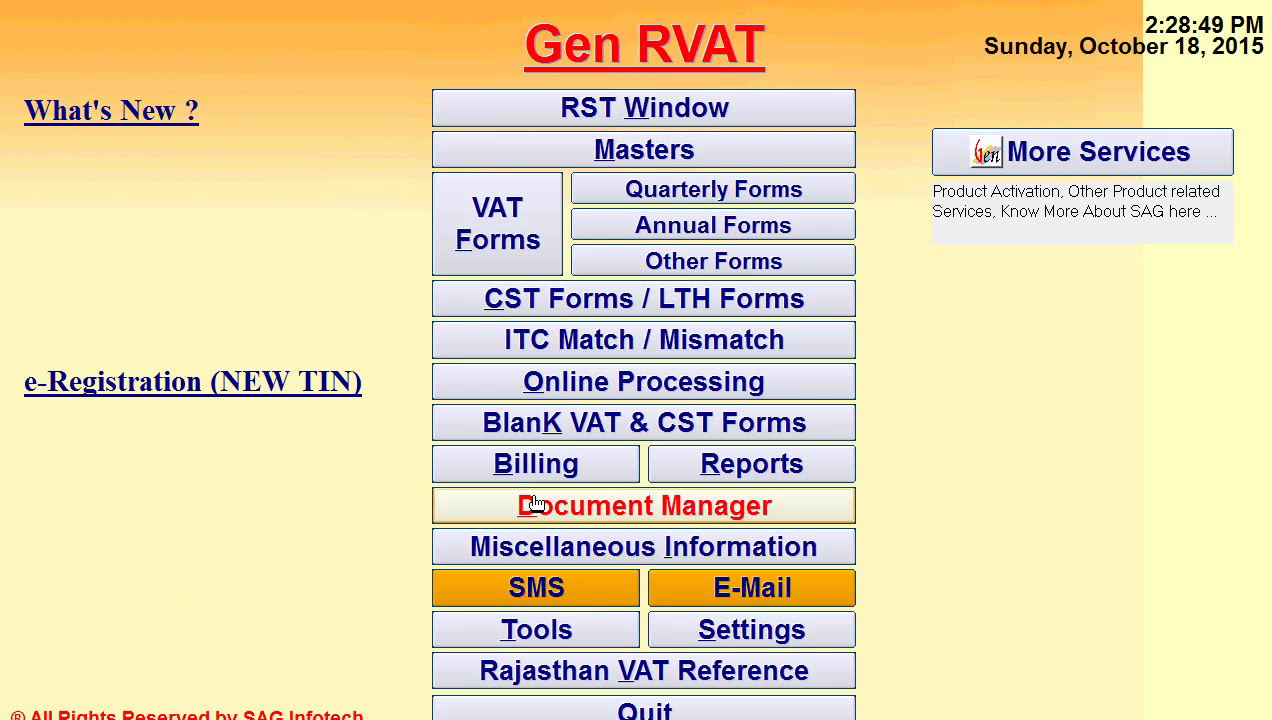
- Generate the Client Details report with all fields included, preview it as a document, and return to the main screen
click(741, 467)
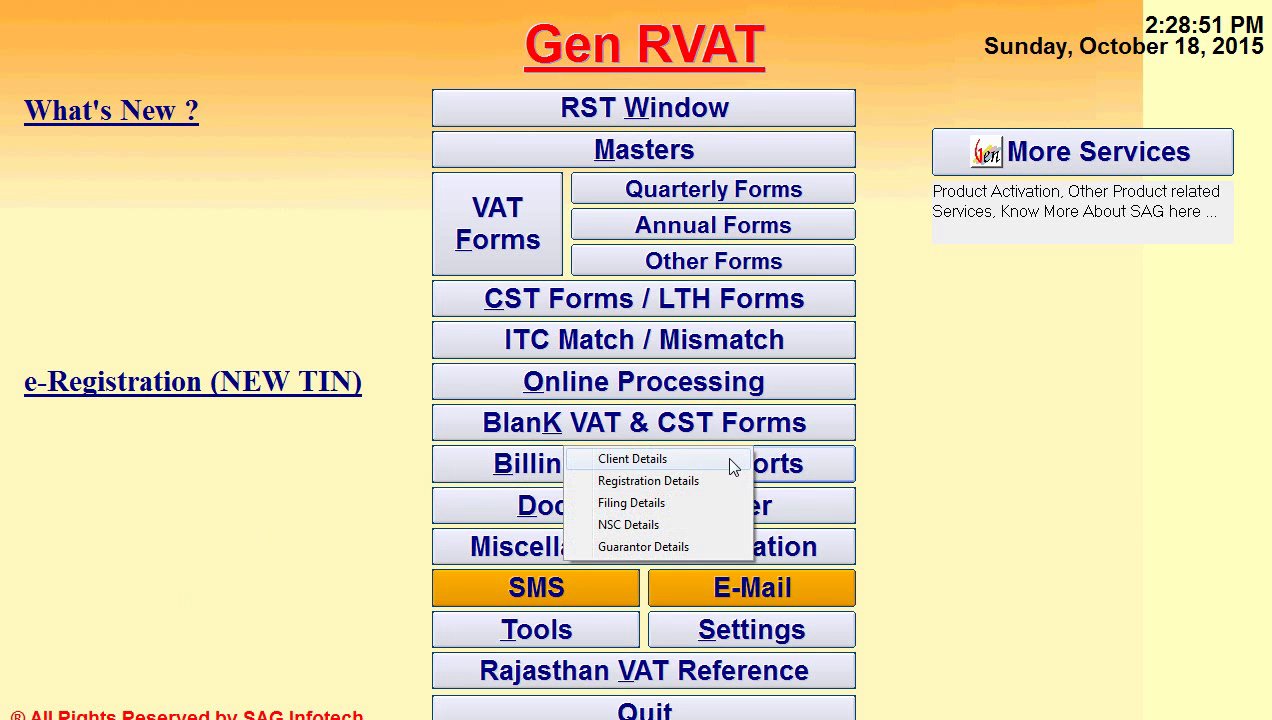
click(733, 464)
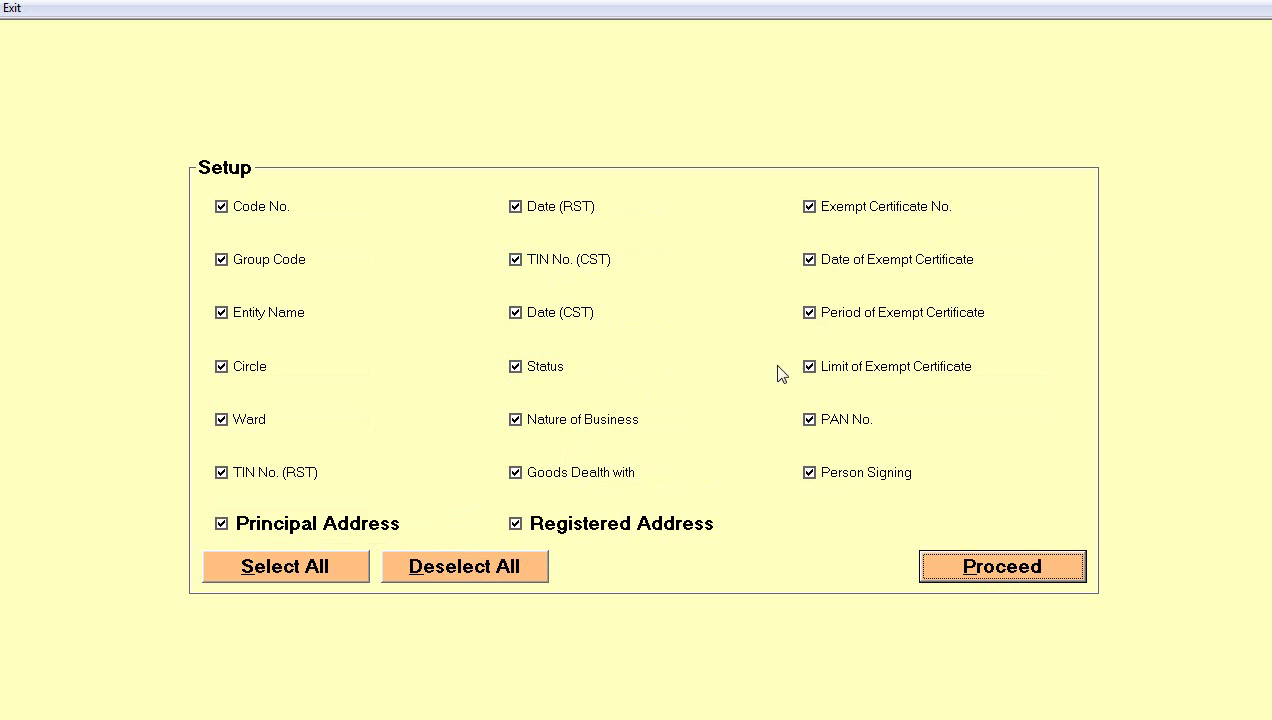
click(945, 578)
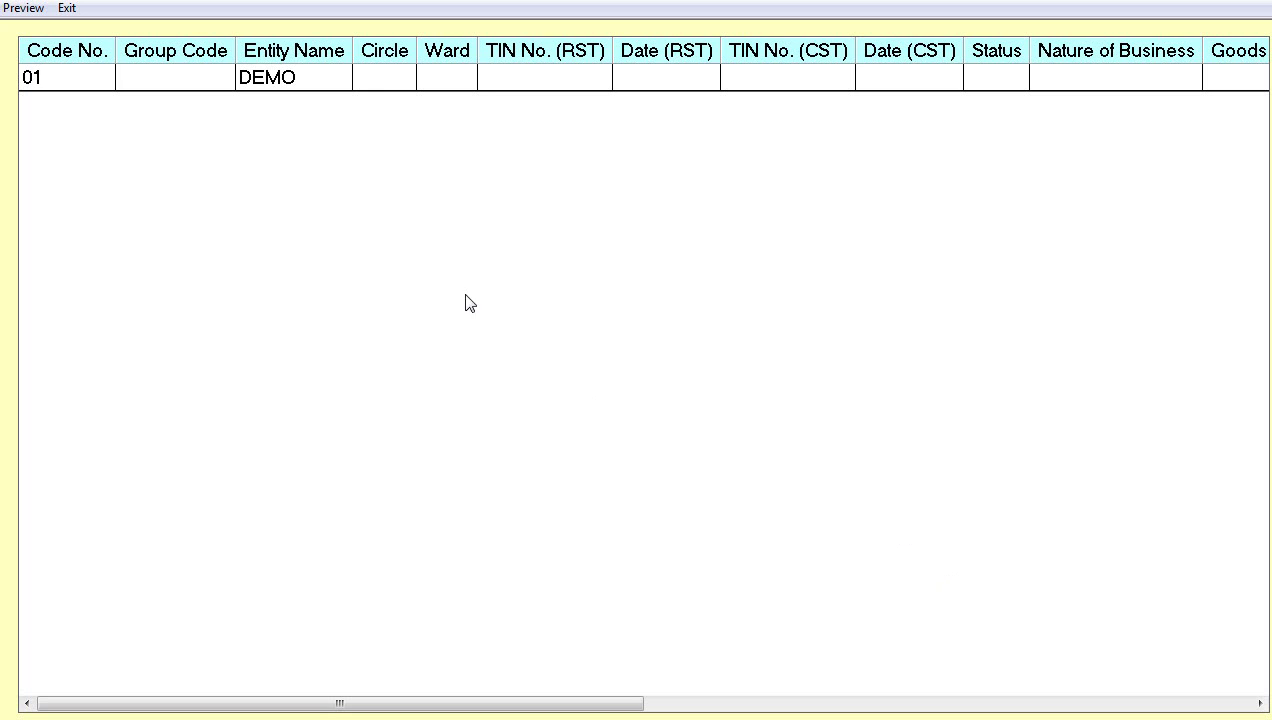
click(18, 8)
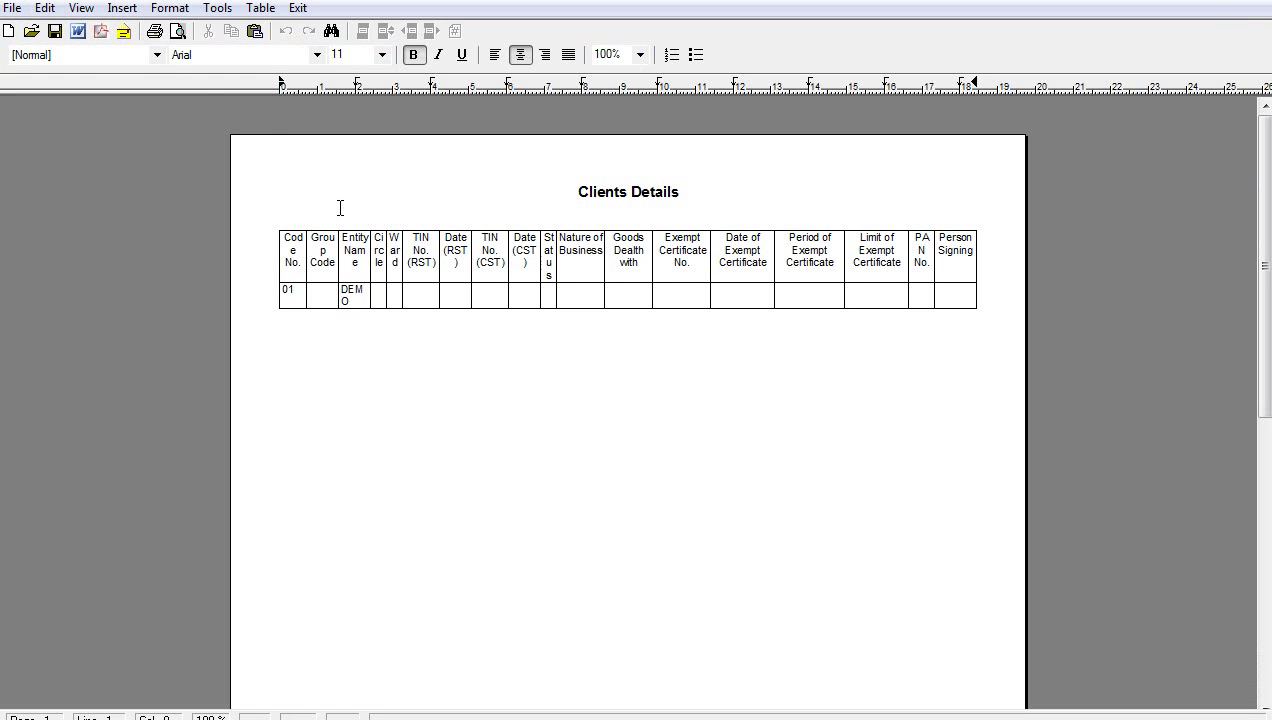
click(296, 9)
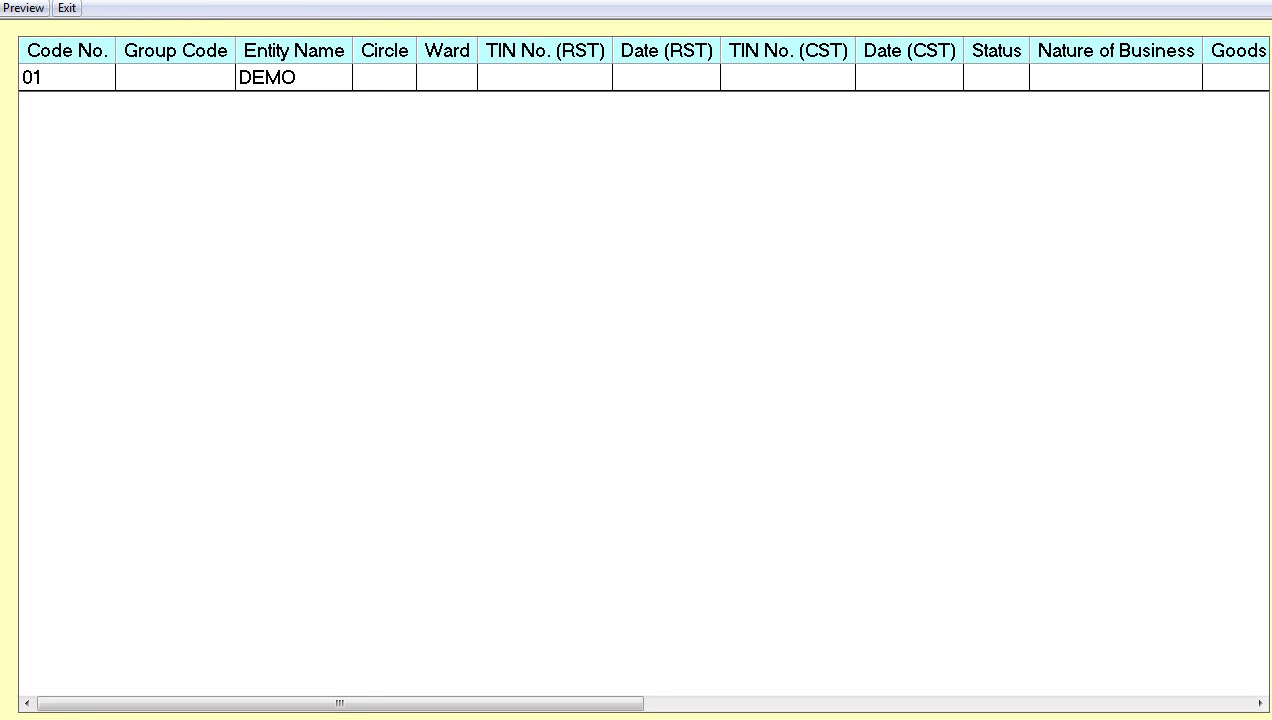
click(66, 8)
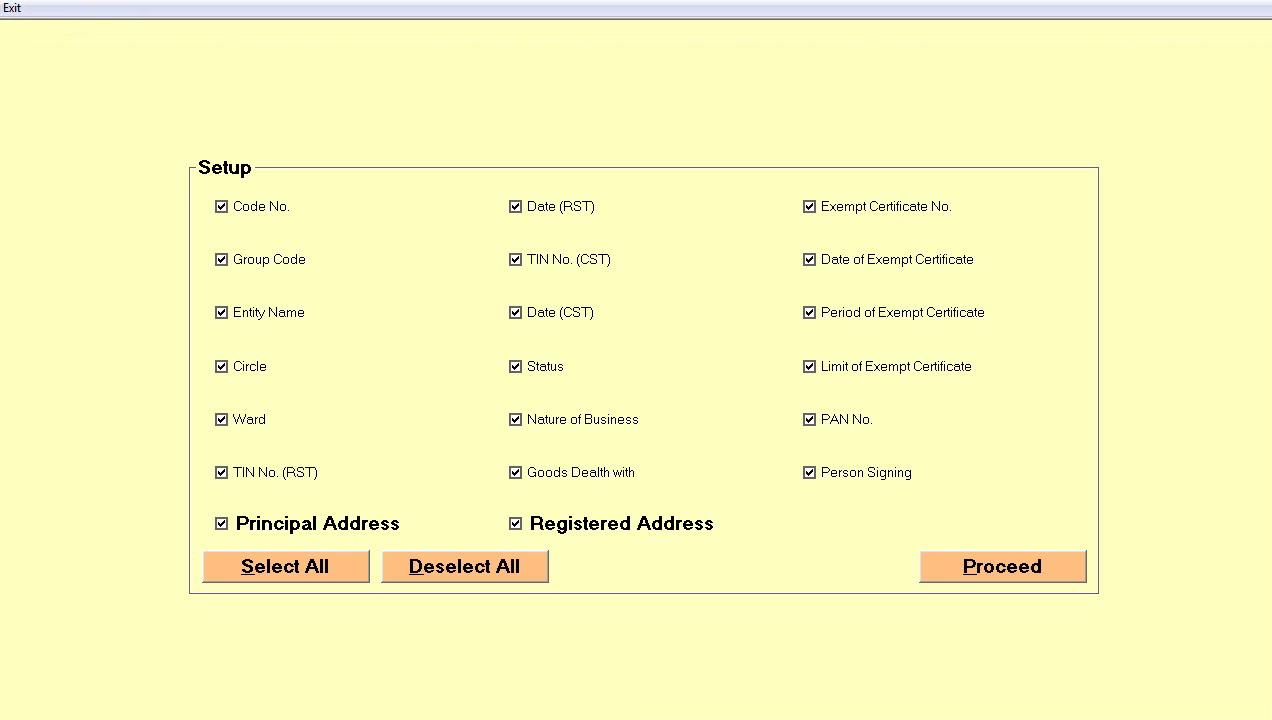
click(12, 8)
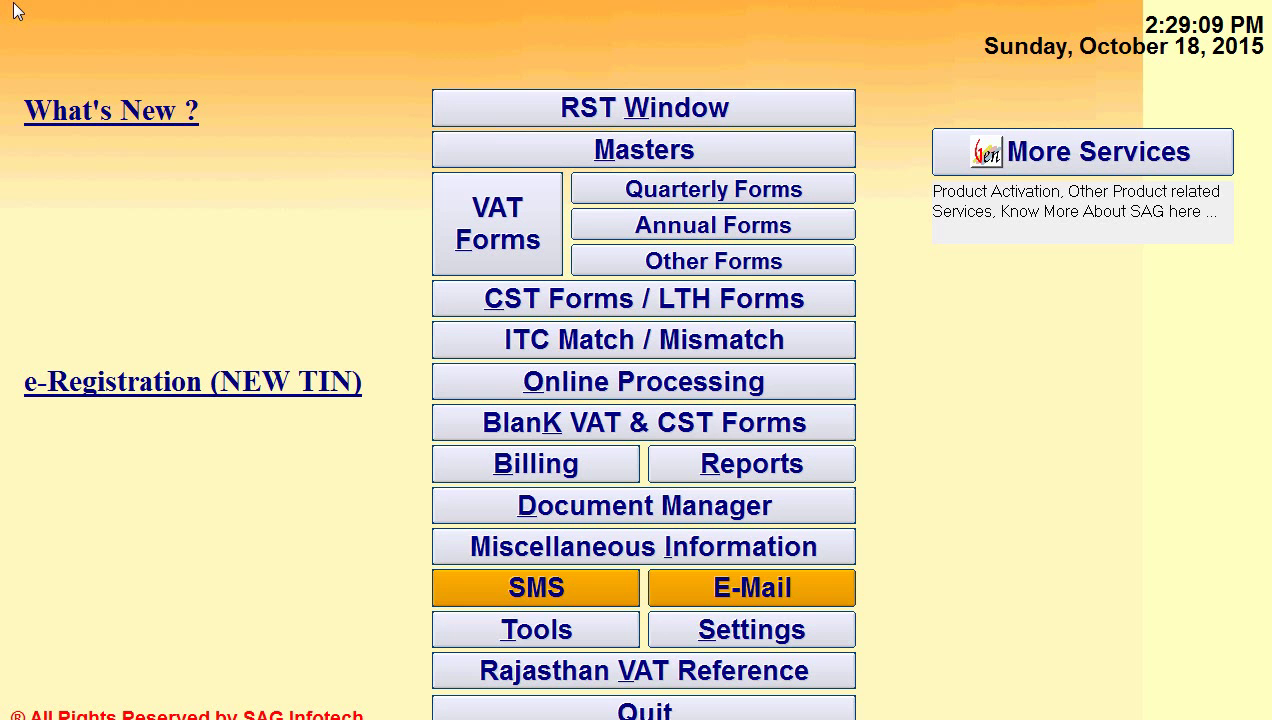
- Look at the blank company creation form in Billing and cancel it without entering details
click(516, 471)
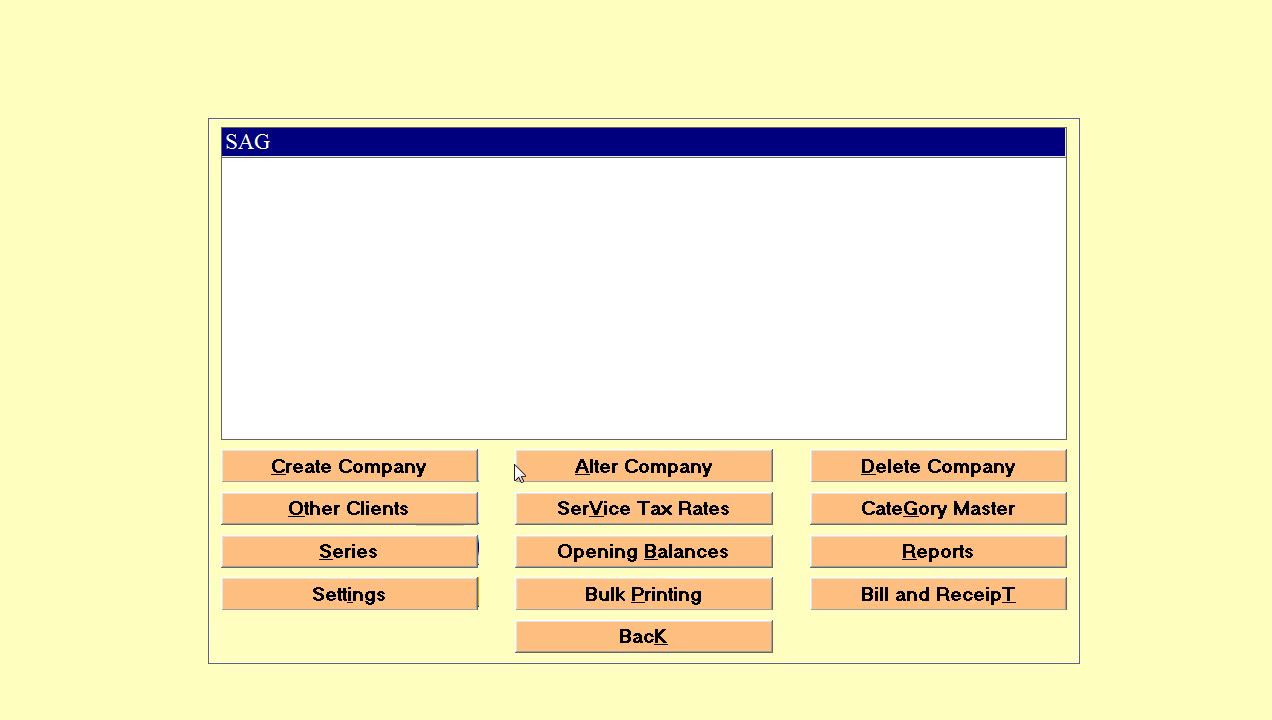
click(398, 478)
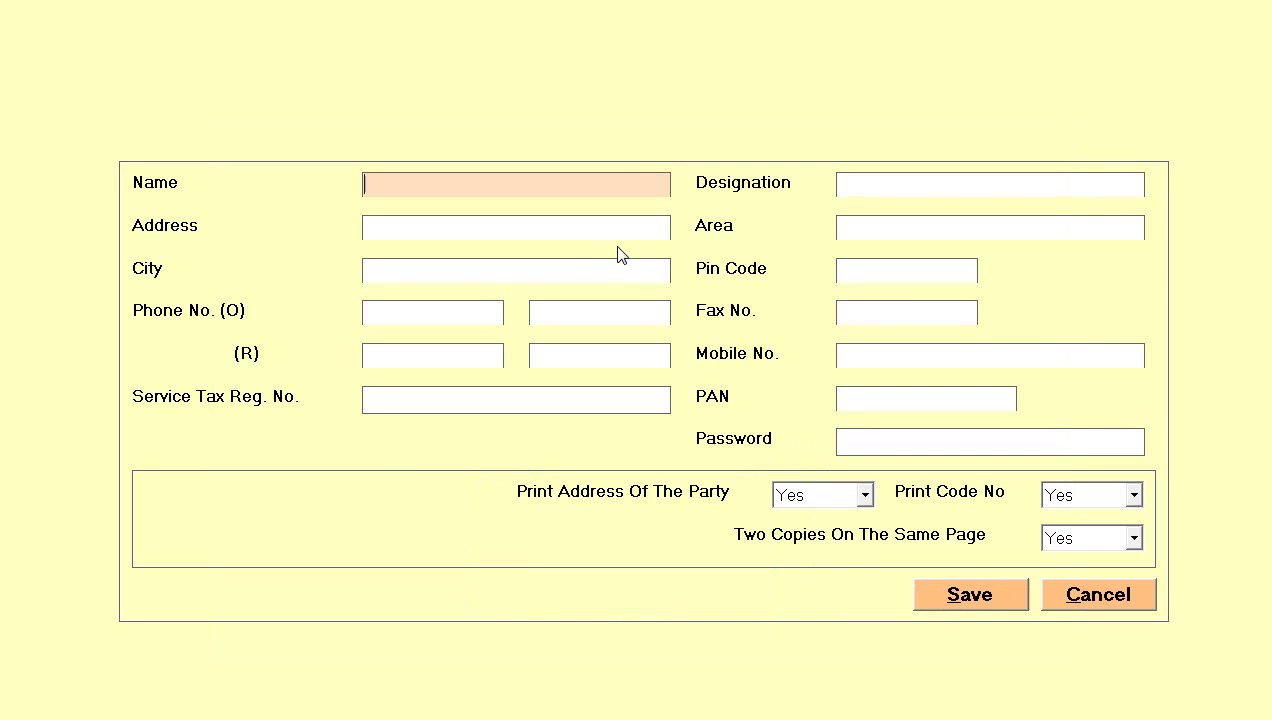
click(1077, 606)
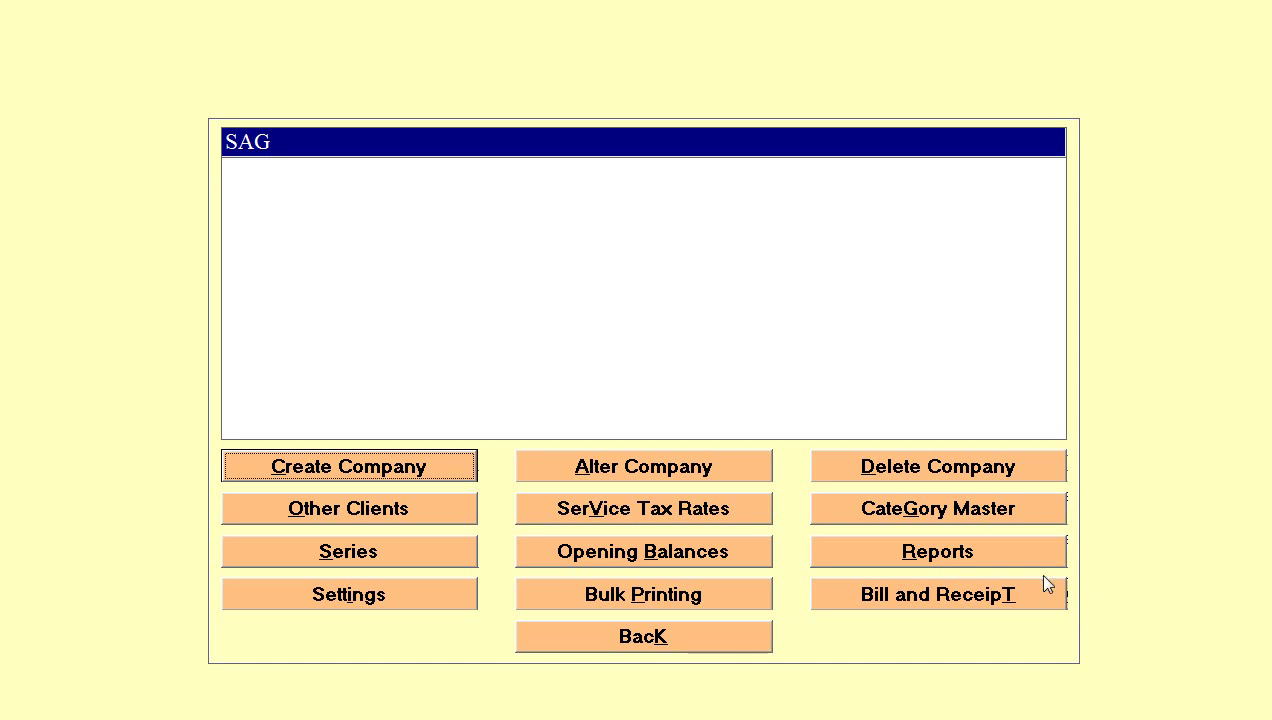
- Open the billing screen of the SAG company, view the Receipt layout and switch the type back to Bill
click(705, 153)
double_click(705, 153)
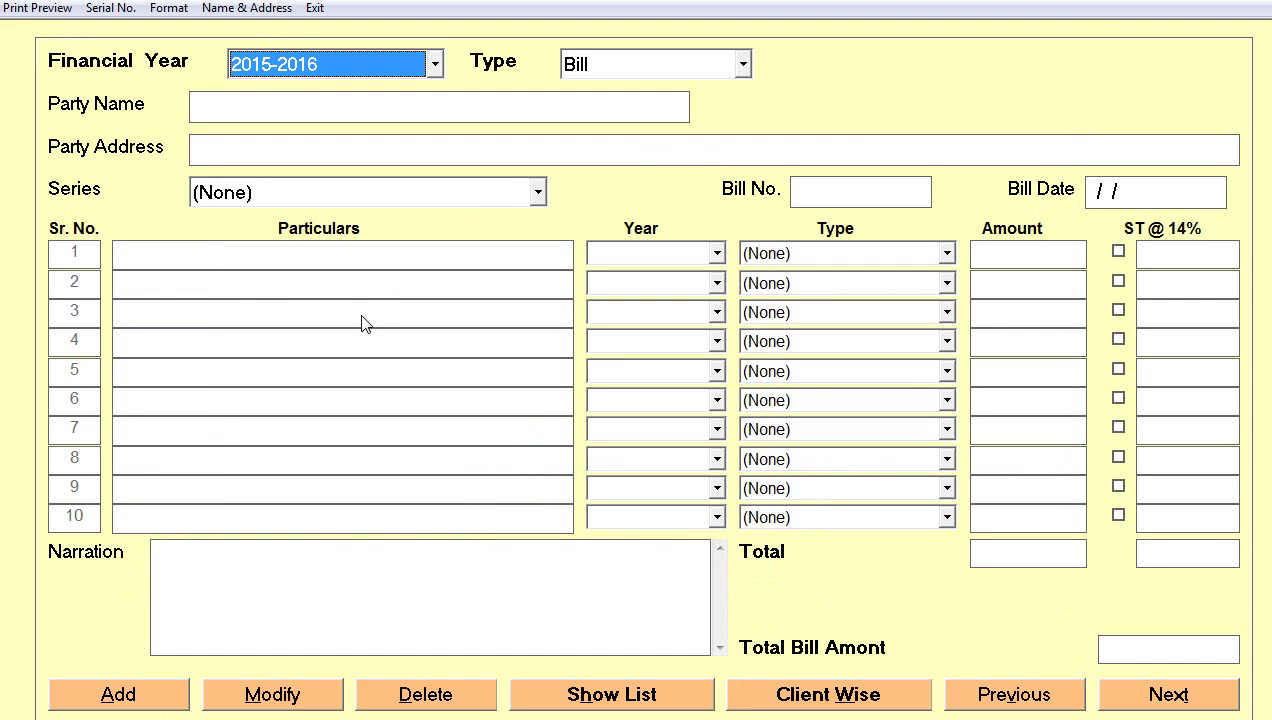
click(744, 63)
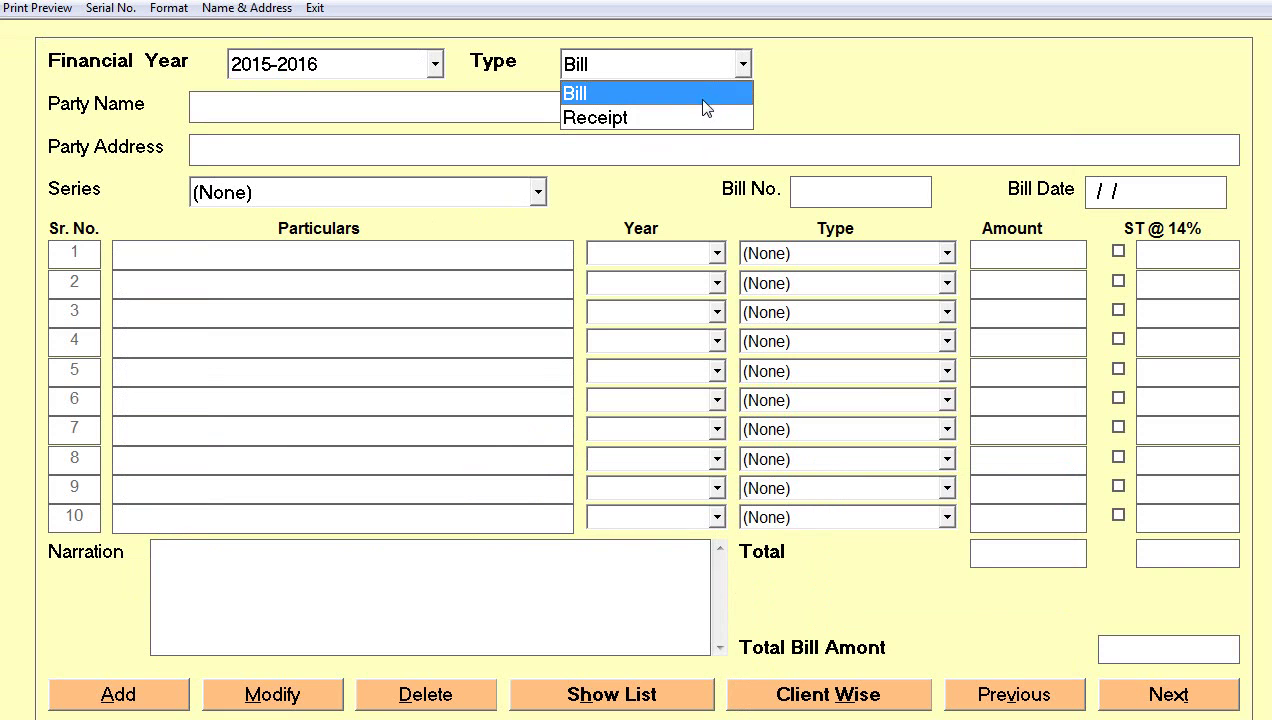
click(690, 119)
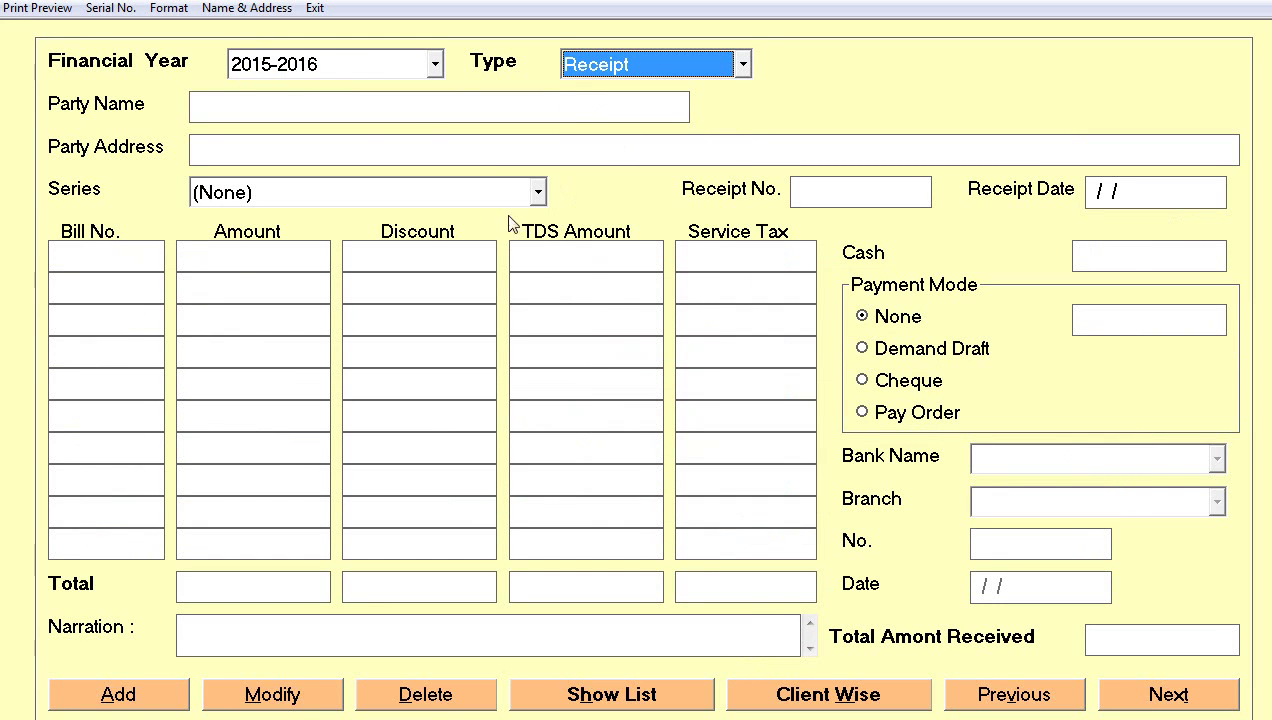
click(745, 64)
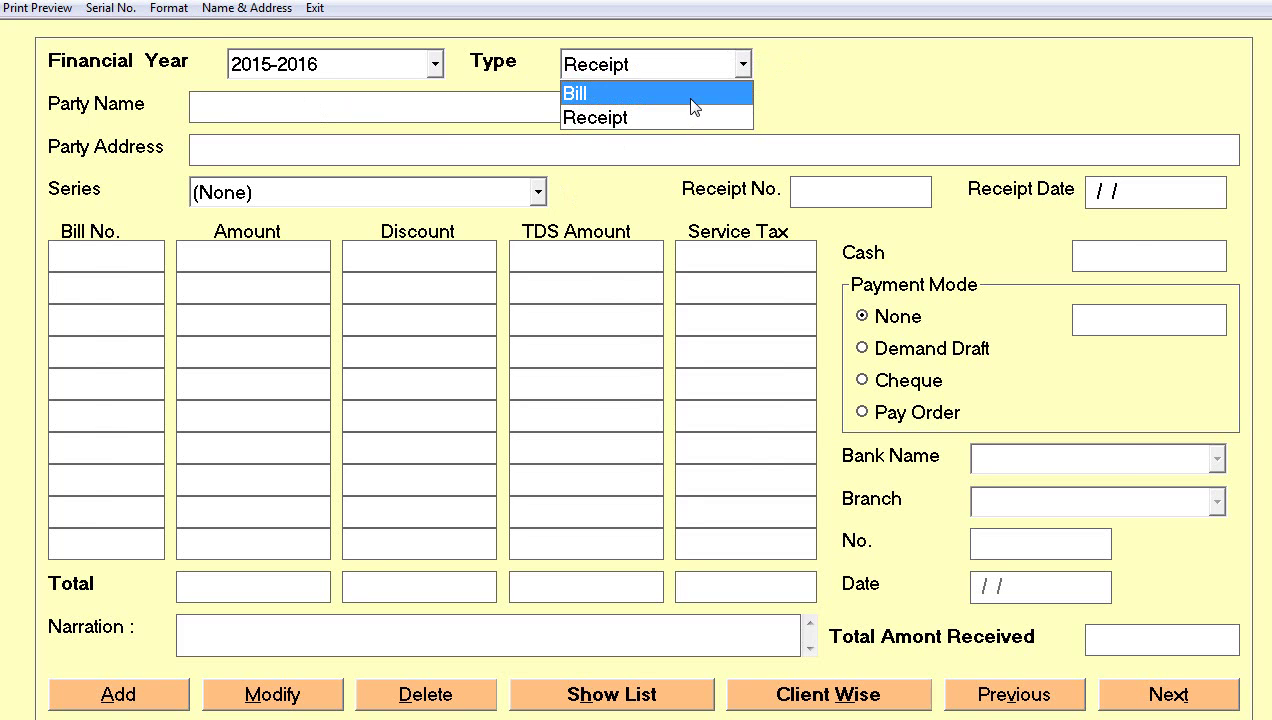
click(692, 98)
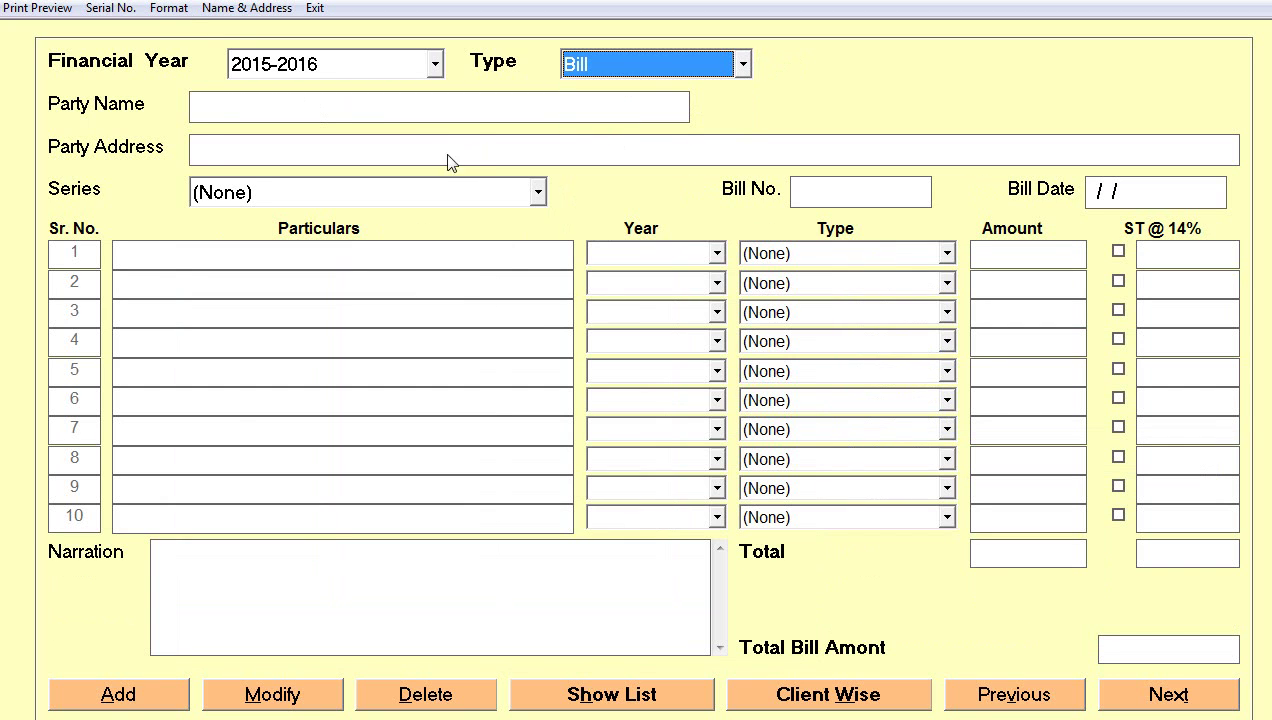
- Start a new 2015-2016 bill with DEMO as the party, preview the printed bill and close the preview
click(101, 706)
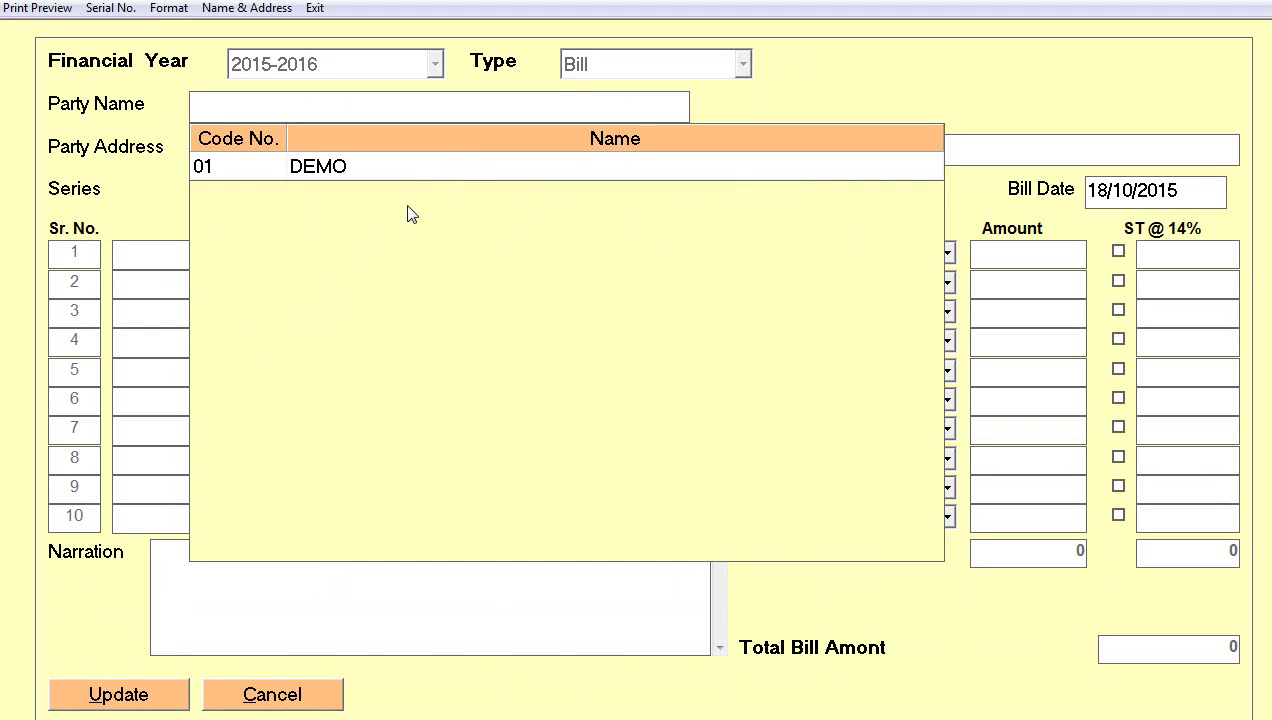
click(435, 167)
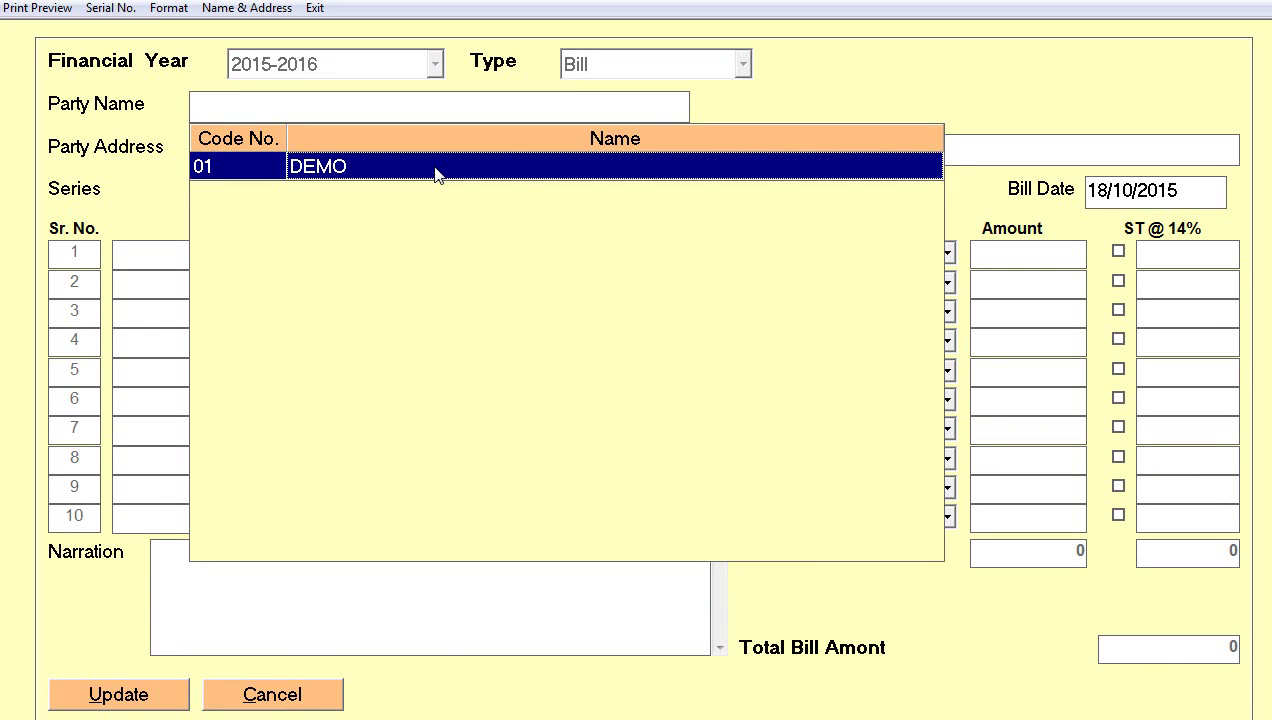
click(435, 170)
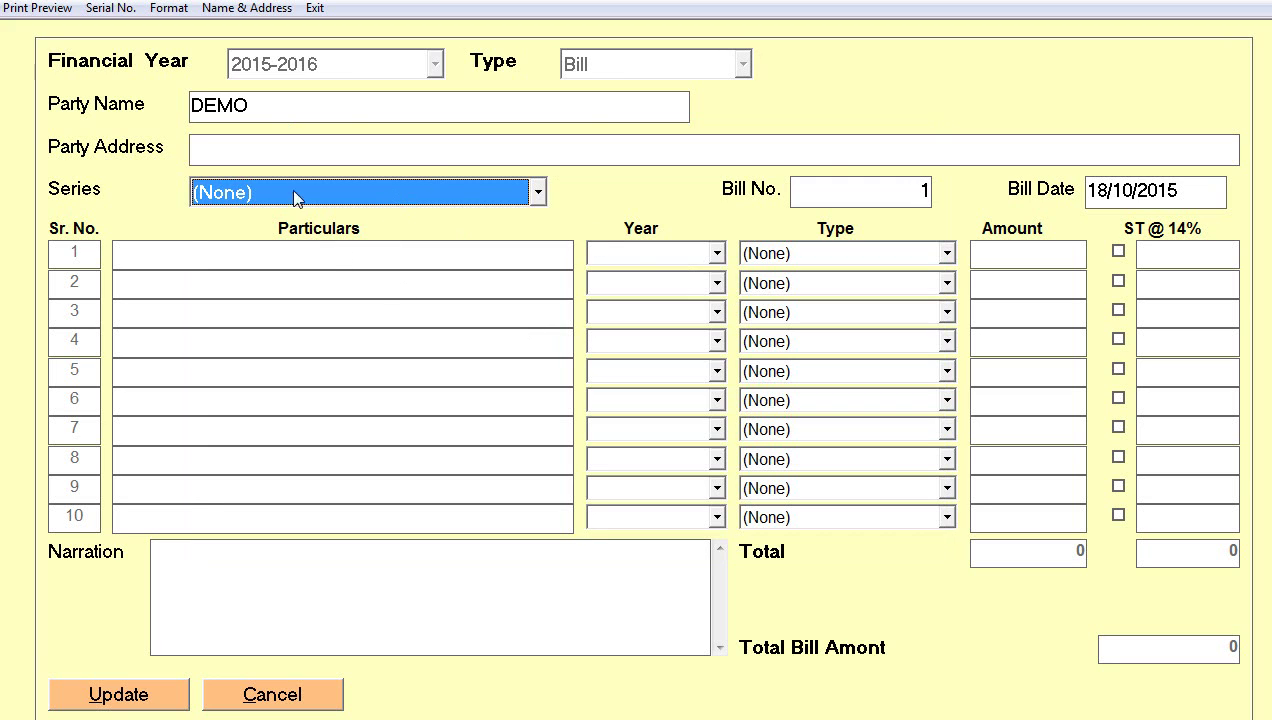
click(44, 9)
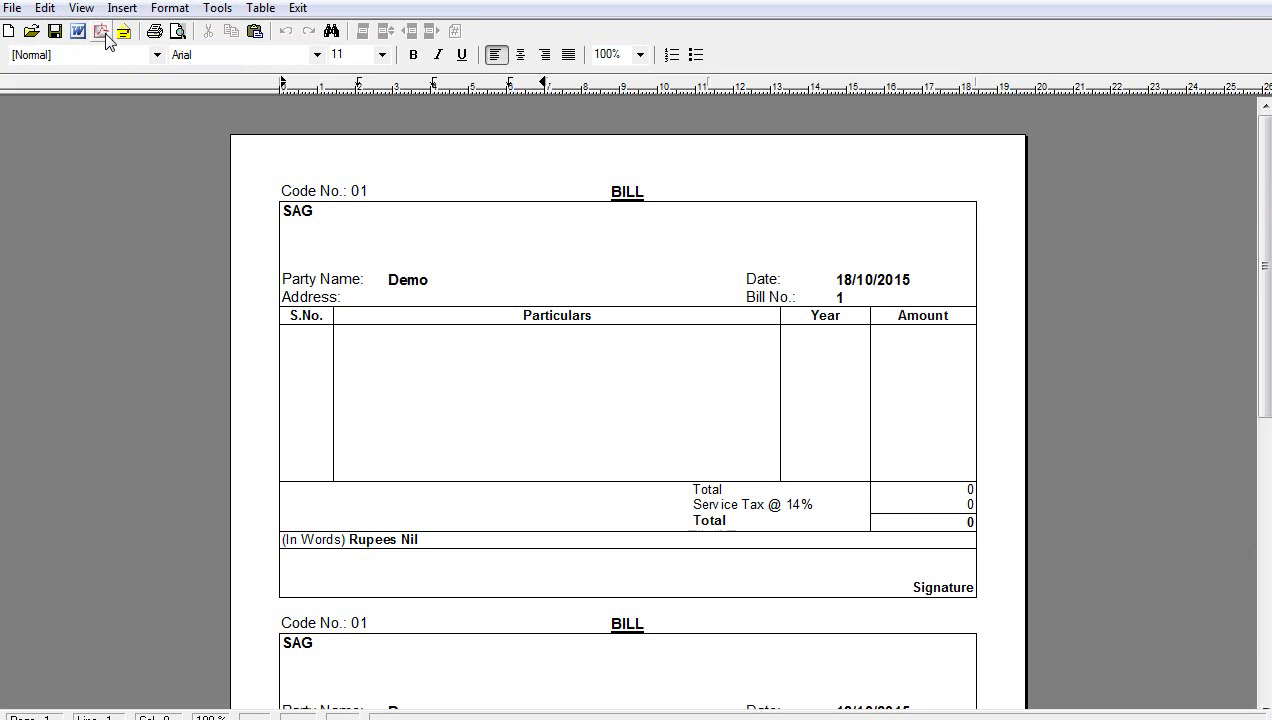
click(298, 8)
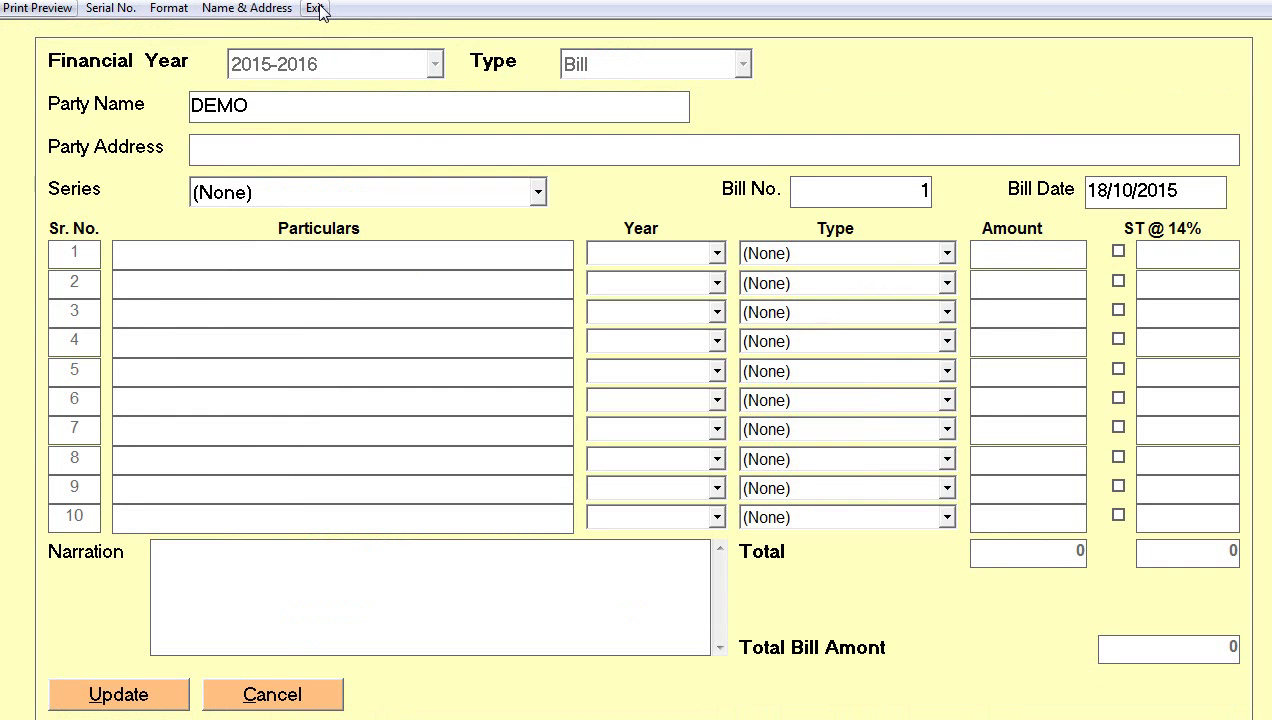
- Cancel the unsaved DEMO bill entry and return to the billing company list
click(318, 10)
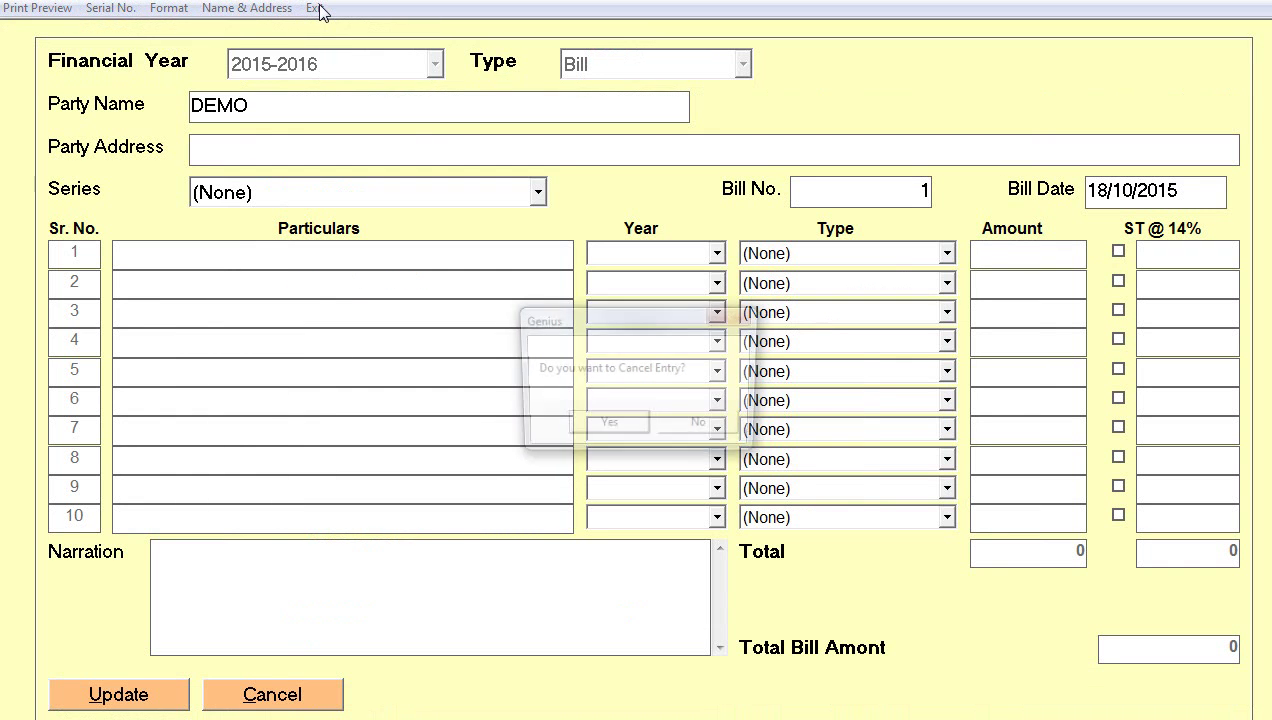
click(607, 427)
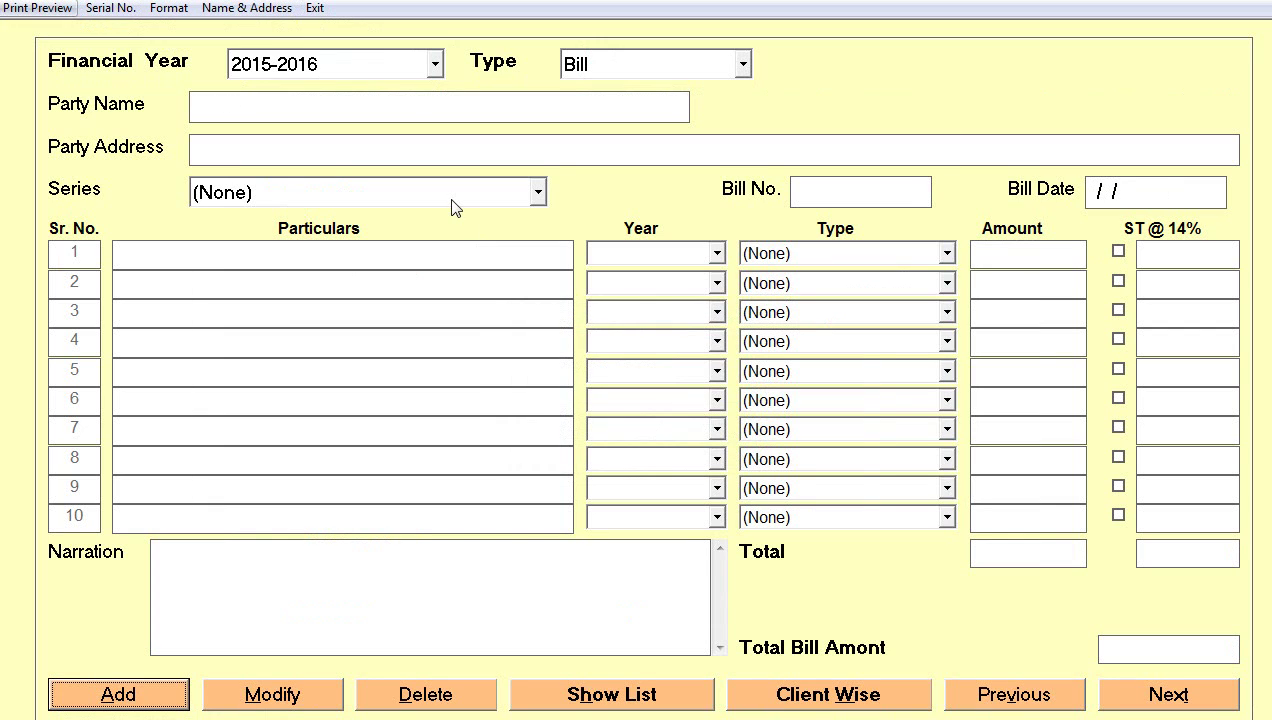
click(315, 12)
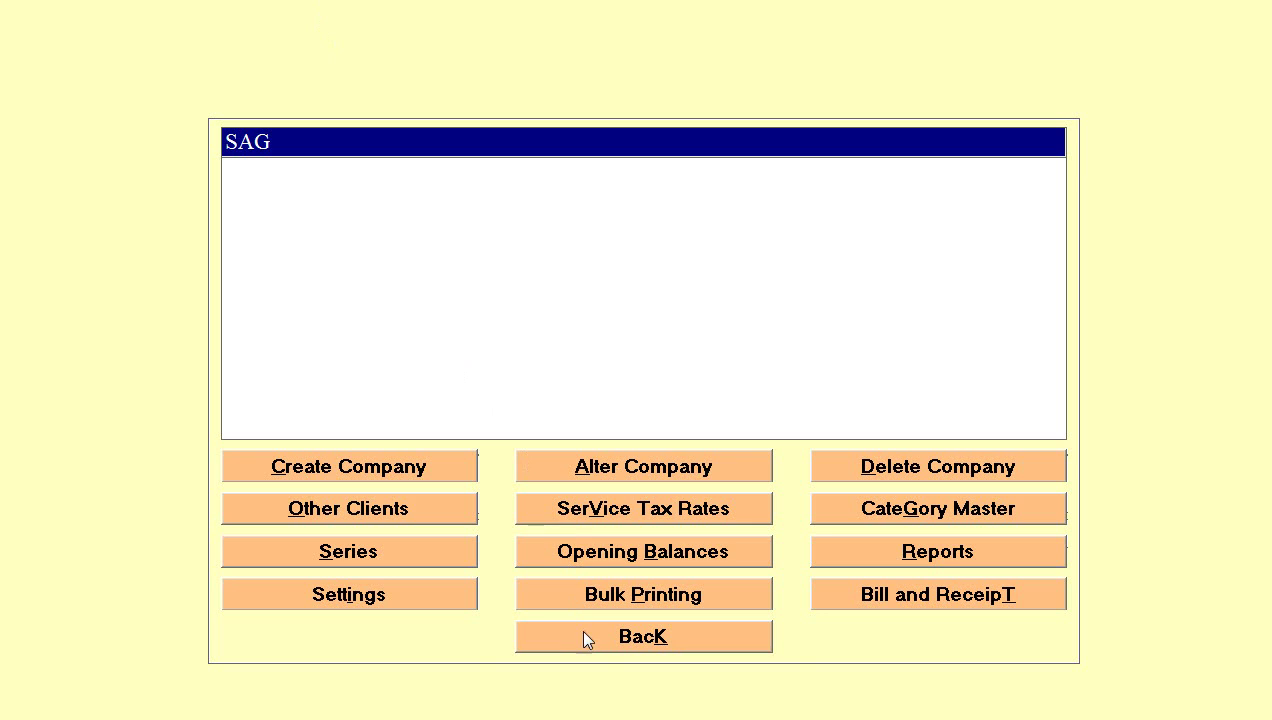
- Leave Billing, view DEMO's list of letters and other documents in Document Manager for 2015-2016, and return to the main screen
click(584, 632)
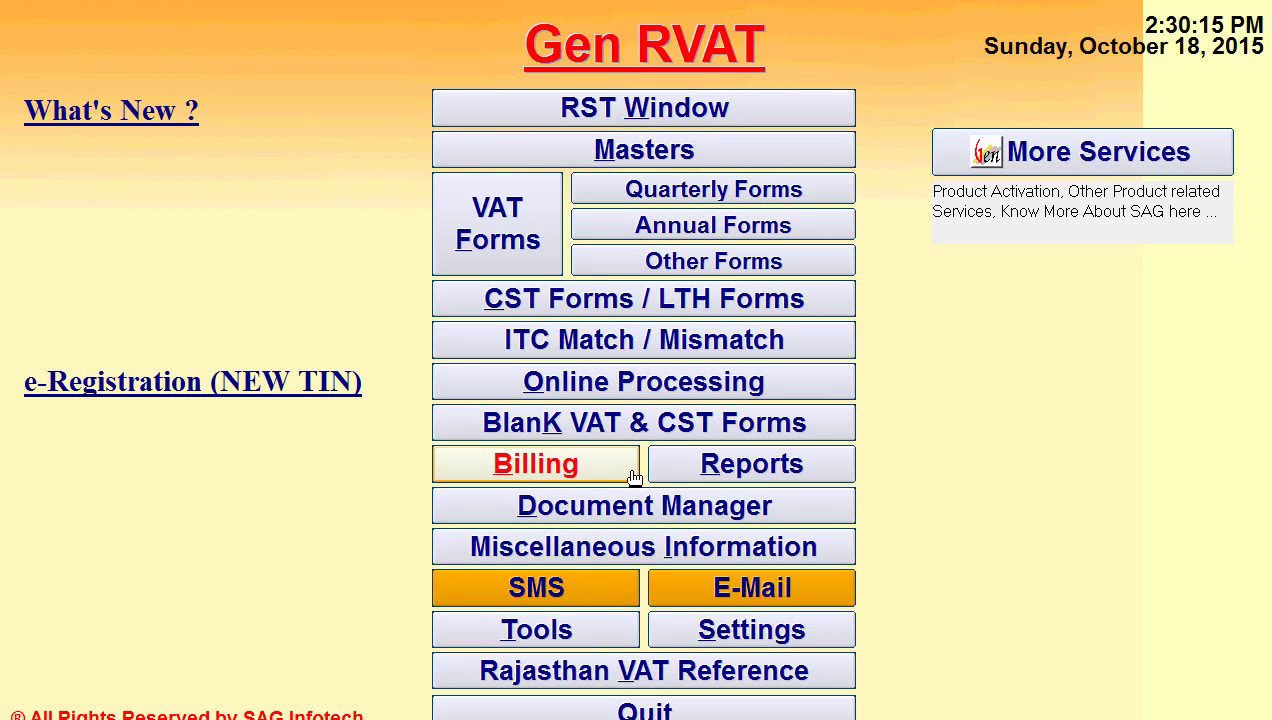
click(633, 513)
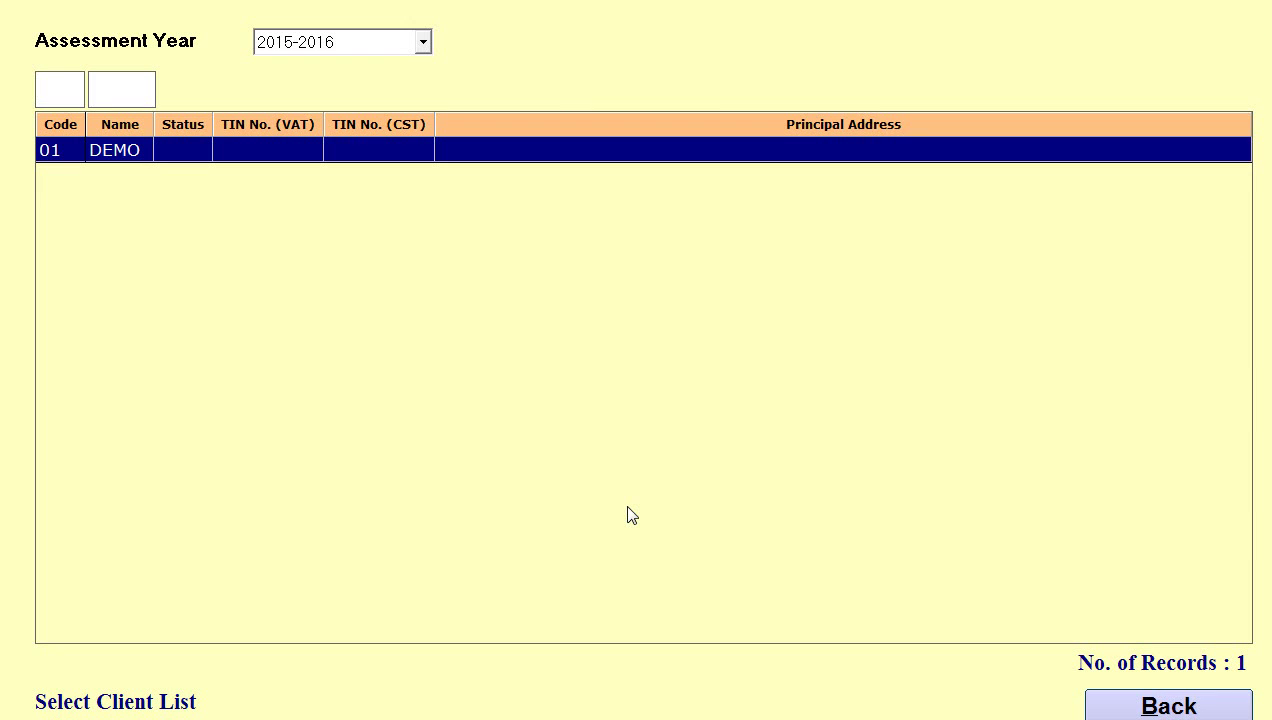
double_click(576, 144)
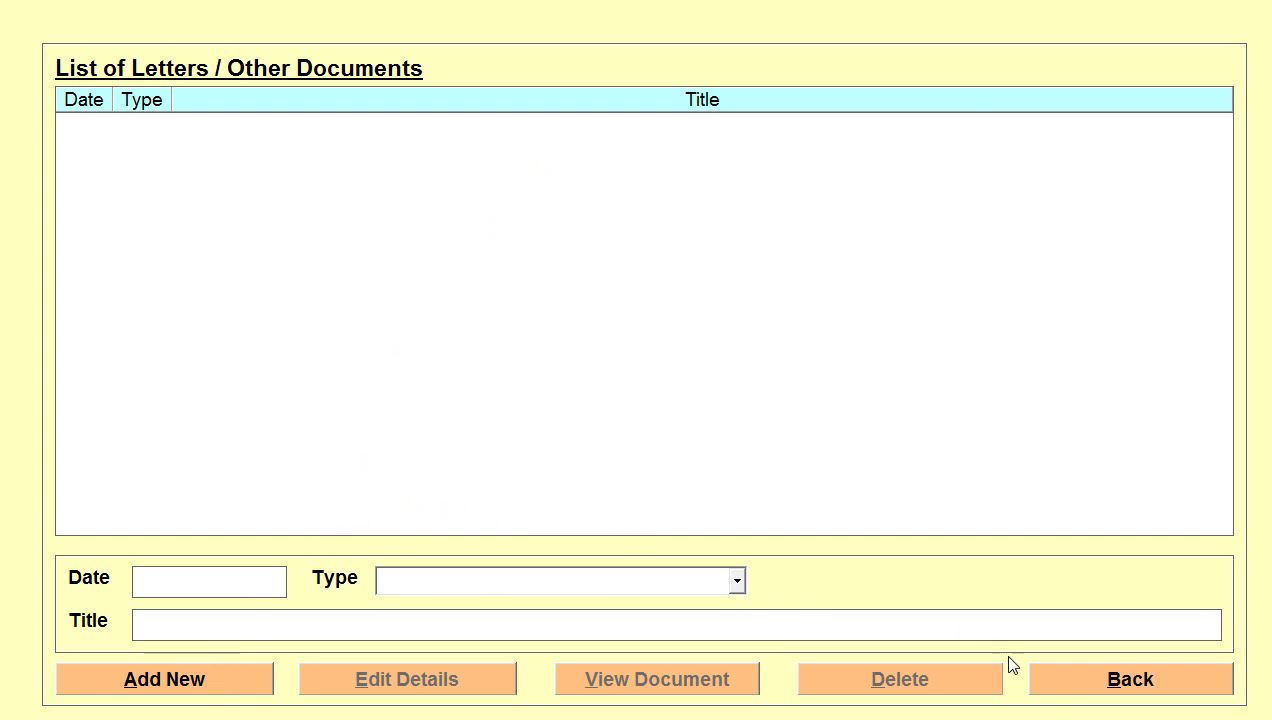
click(1065, 684)
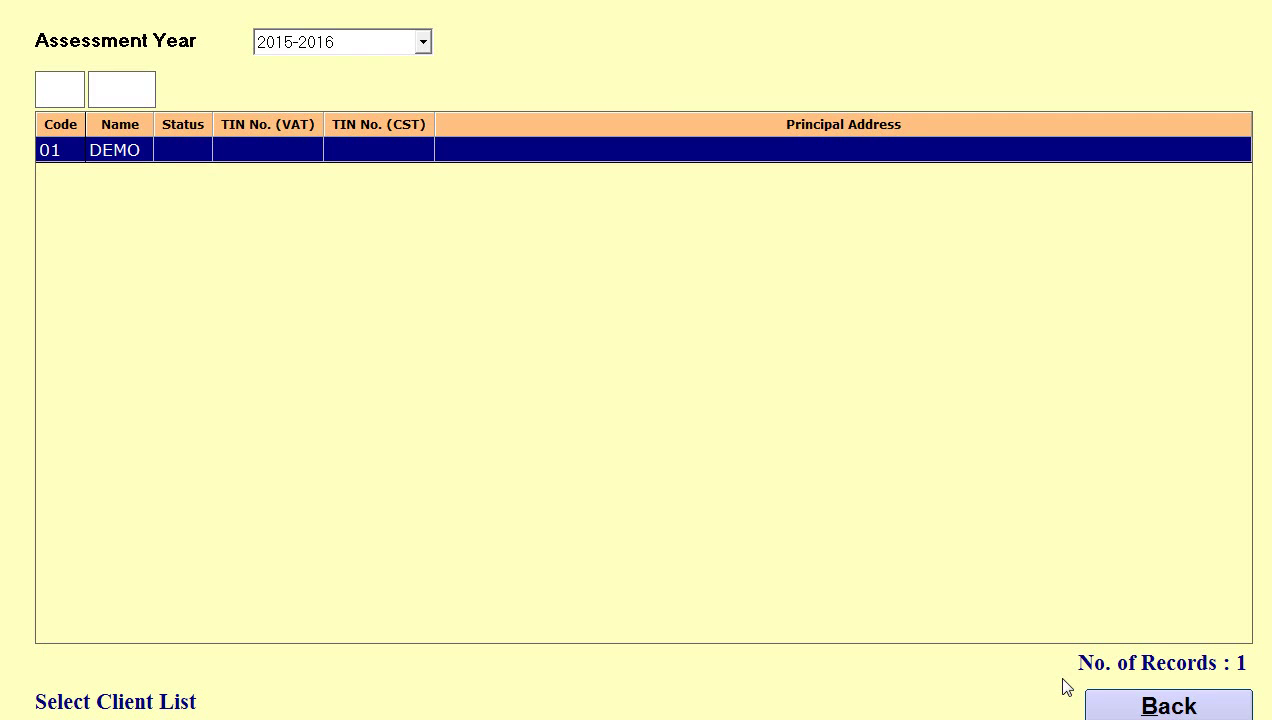
click(1092, 703)
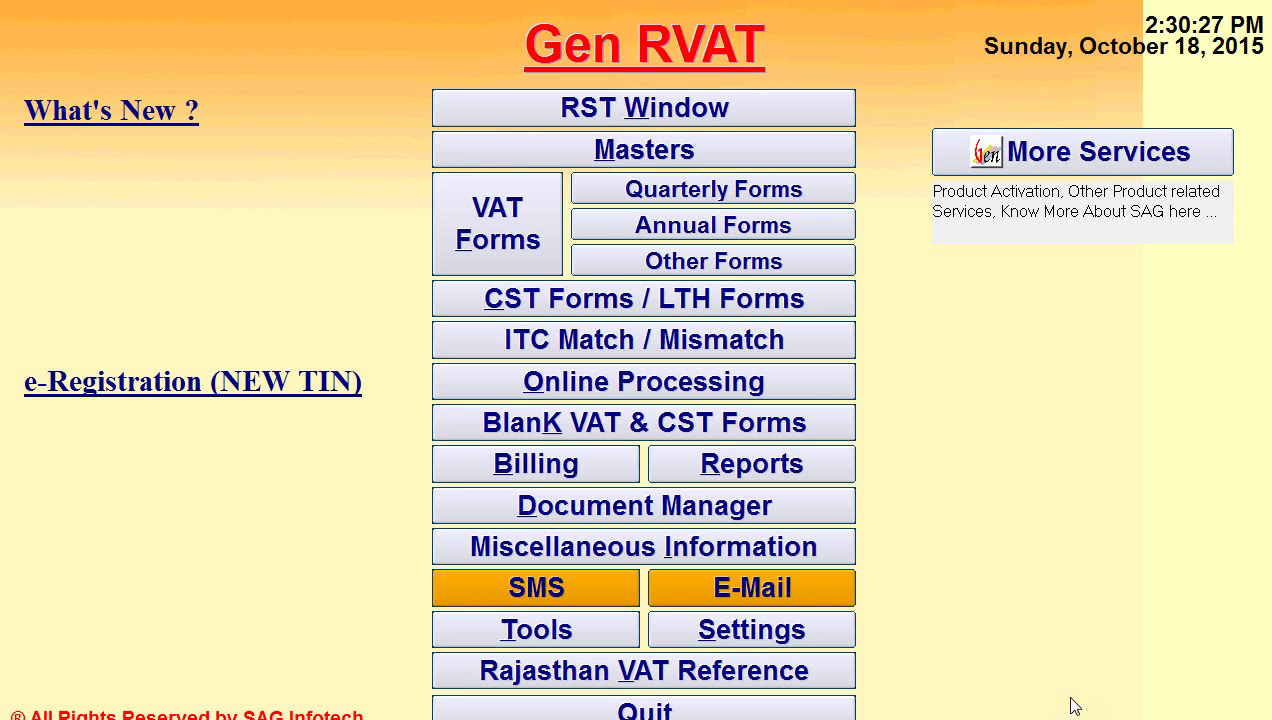
- Look at the blank Validate PAN/TAN form in Miscellaneous Information, cancel it and return to the main screen
click(823, 542)
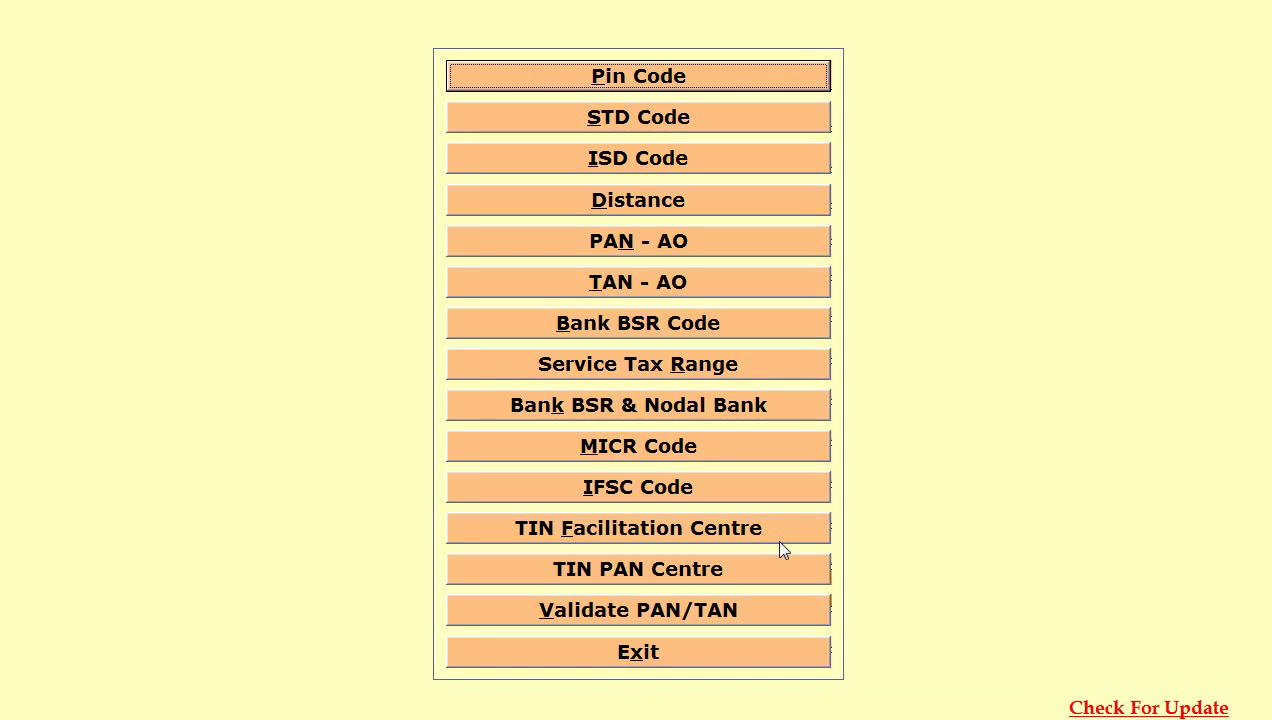
click(738, 612)
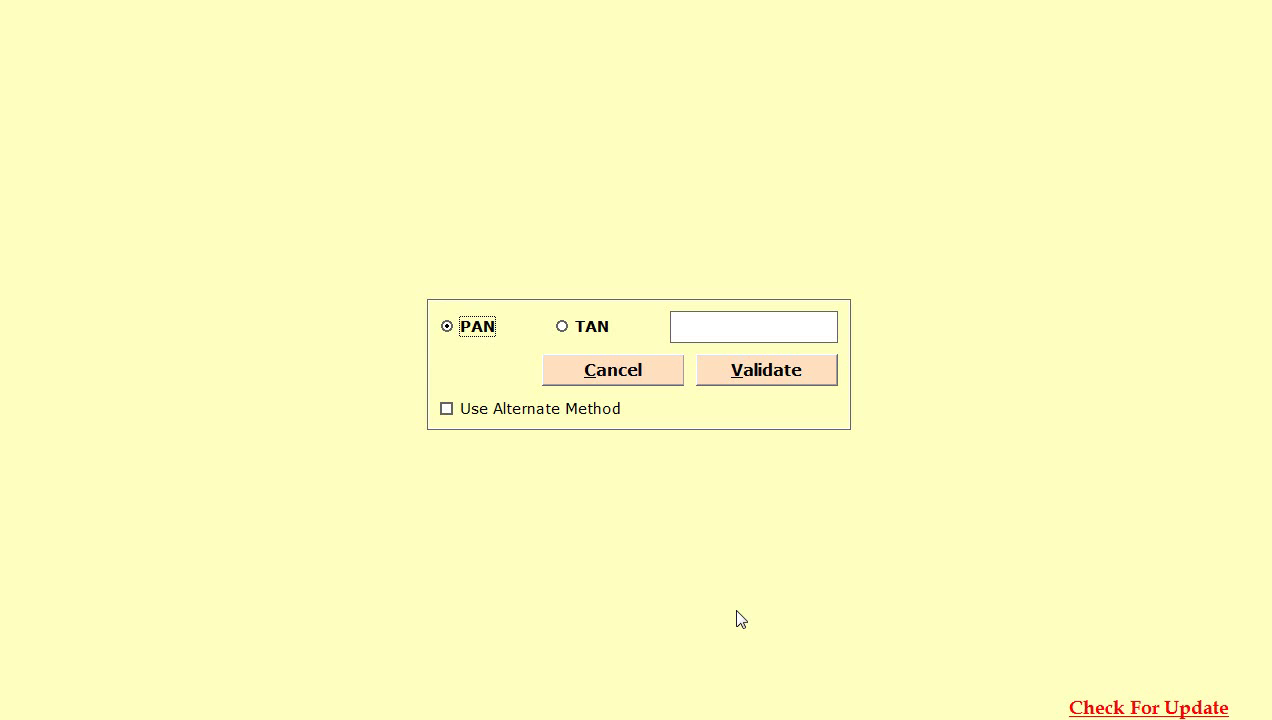
click(654, 380)
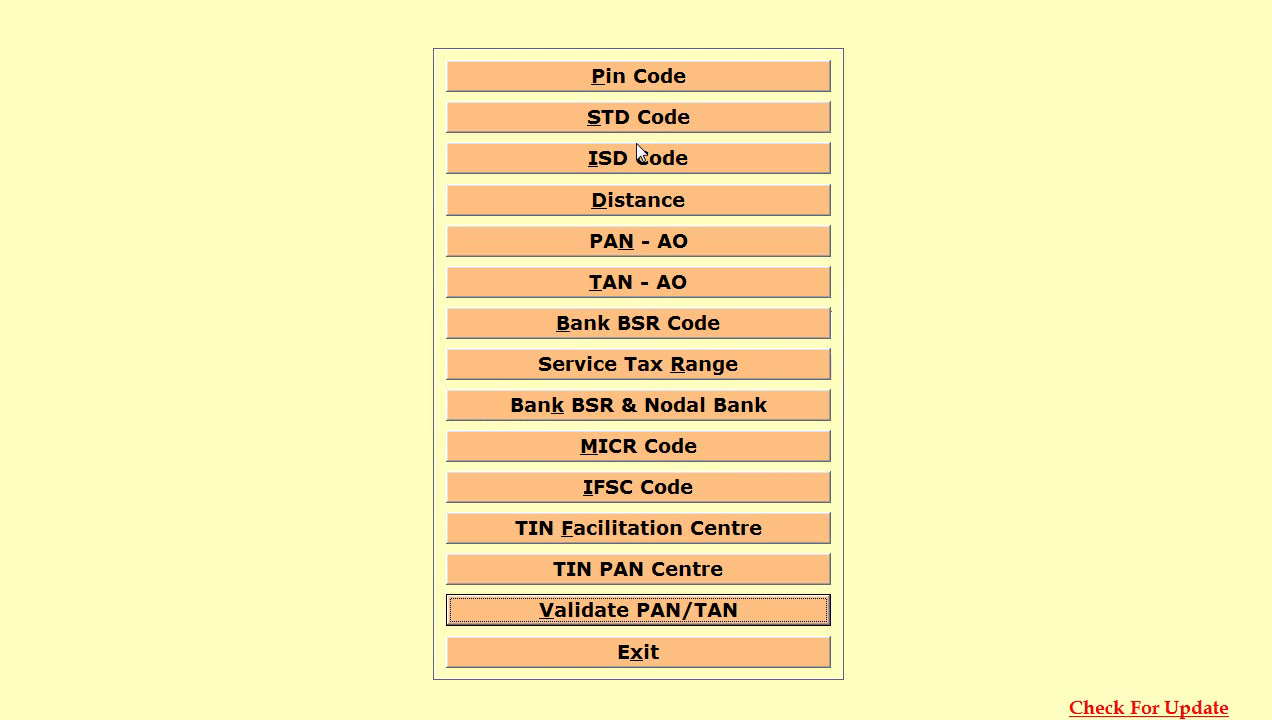
click(641, 656)
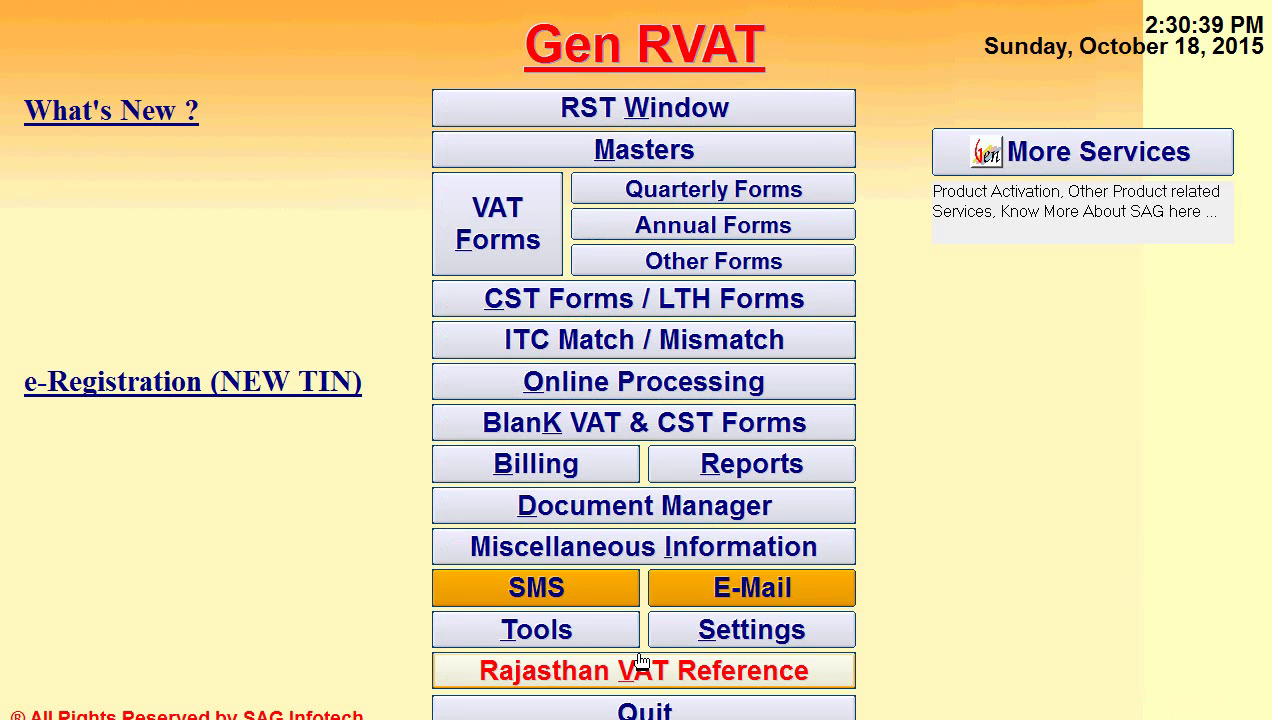
- Show the SMS and E-Mail sending options for clients and common contacts without choosing any
click(630, 589)
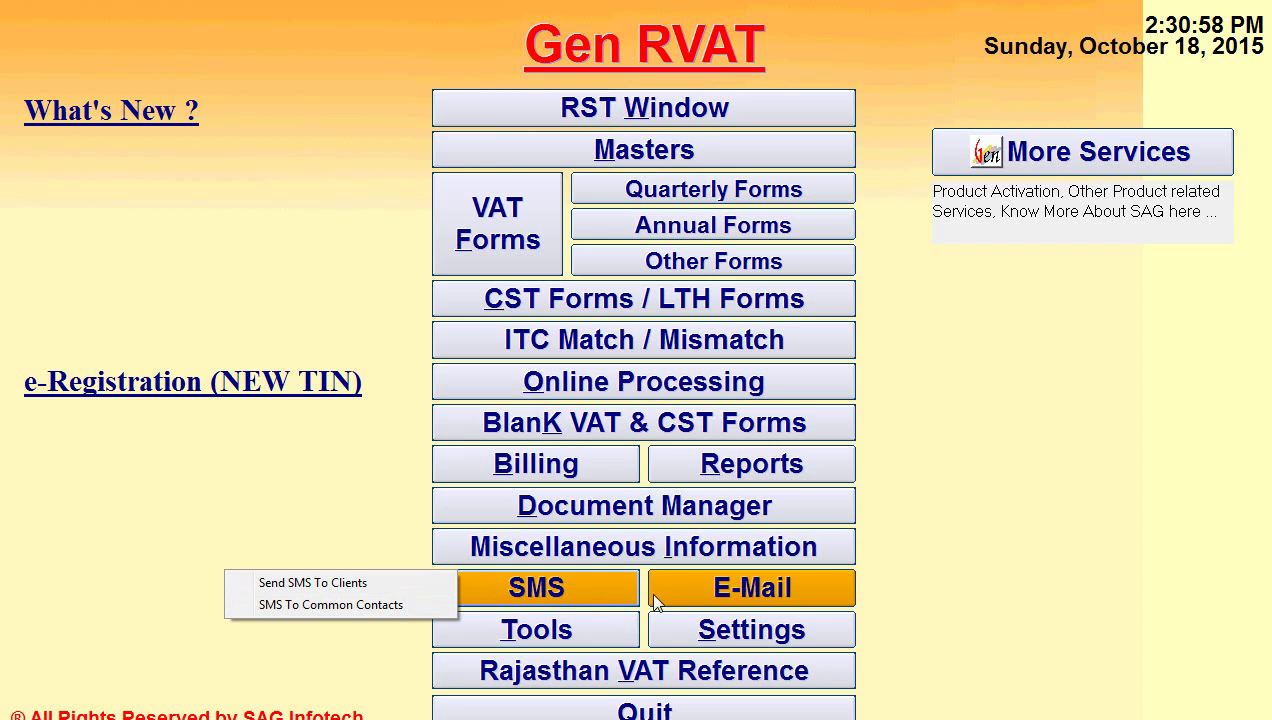
click(705, 592)
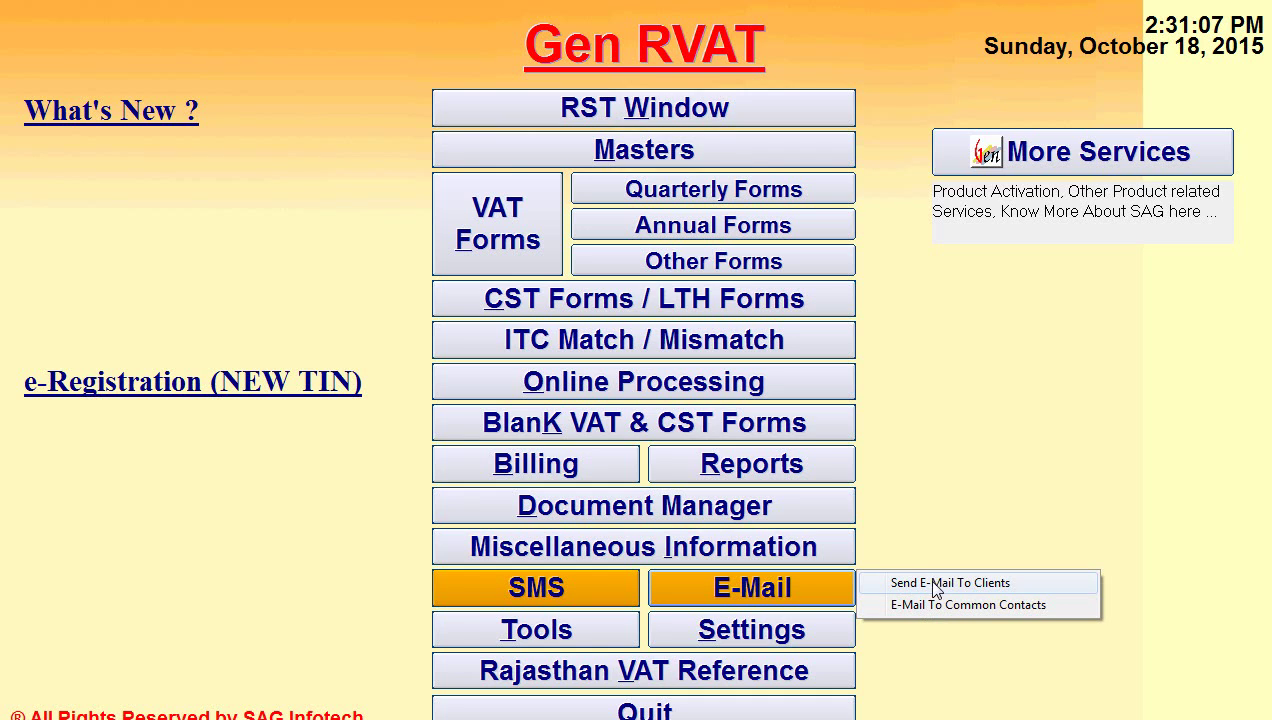
click(945, 546)
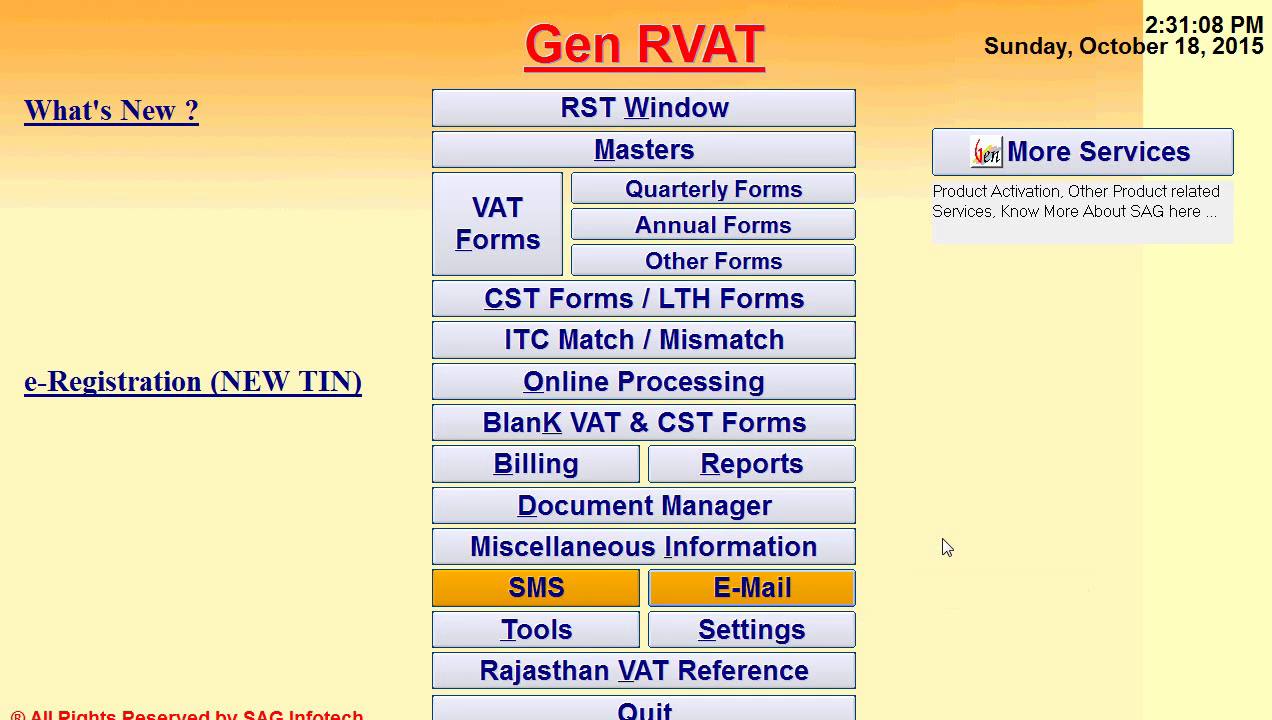
- Look through the Tools options and the general Settings dialog, closing both without making changes
click(609, 636)
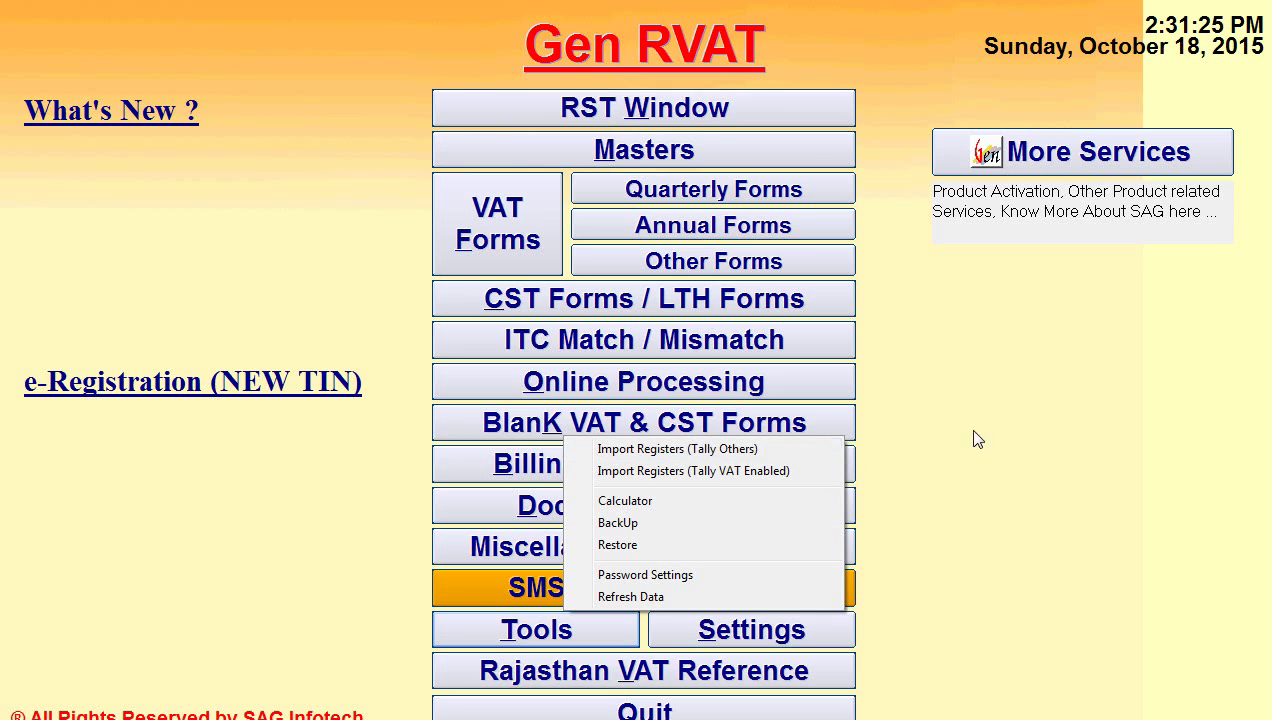
click(1000, 449)
click(773, 638)
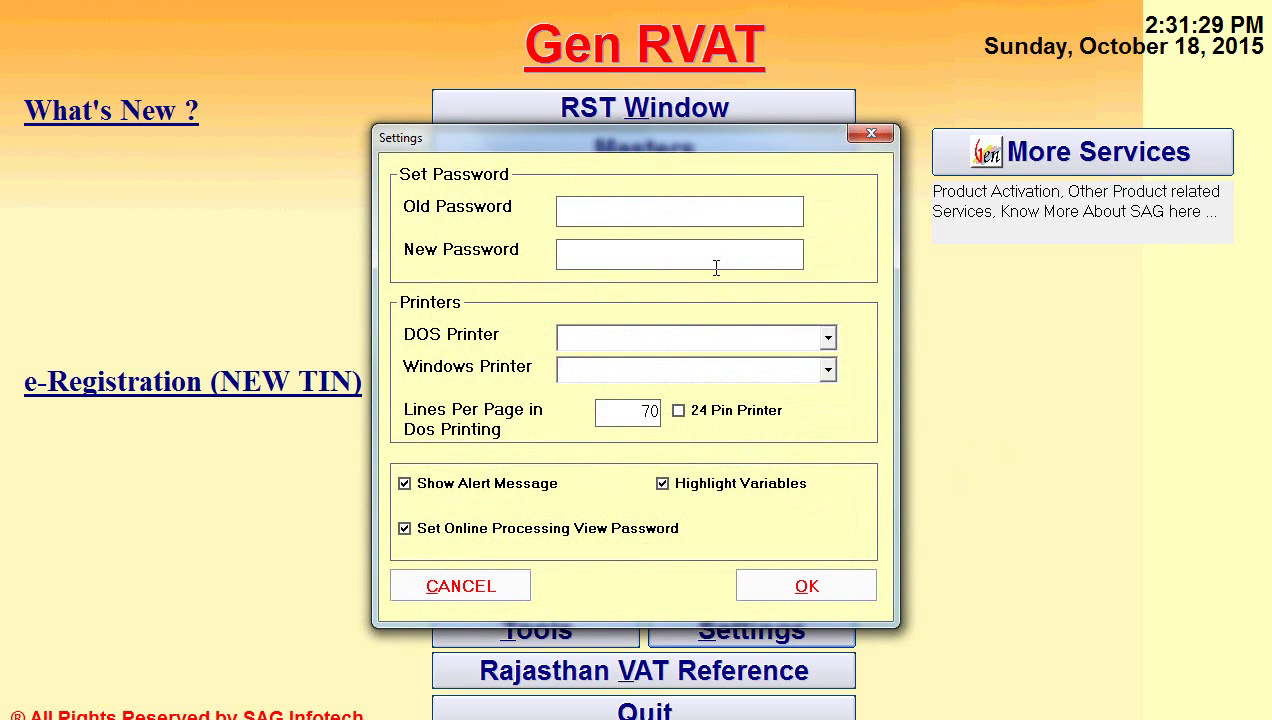
click(857, 135)
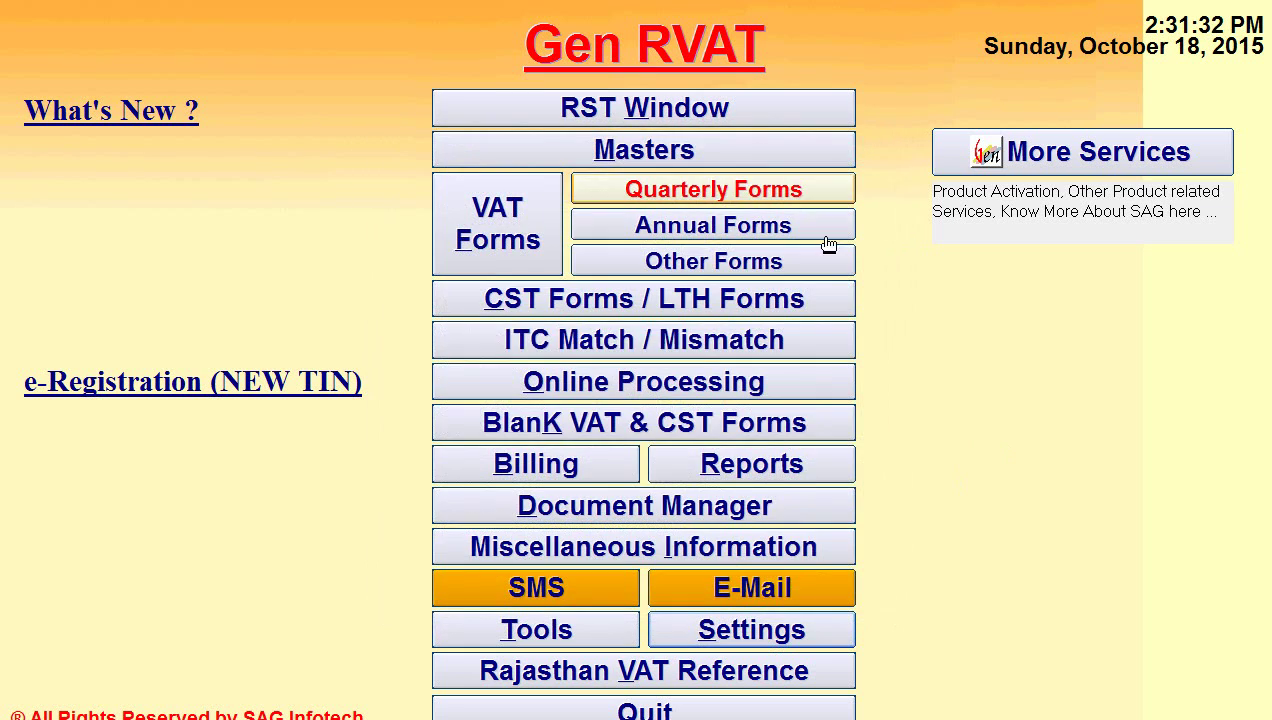
- View the Rajasthan VAT Reference list of acts, and read through the What's New version notes before closing them
click(725, 670)
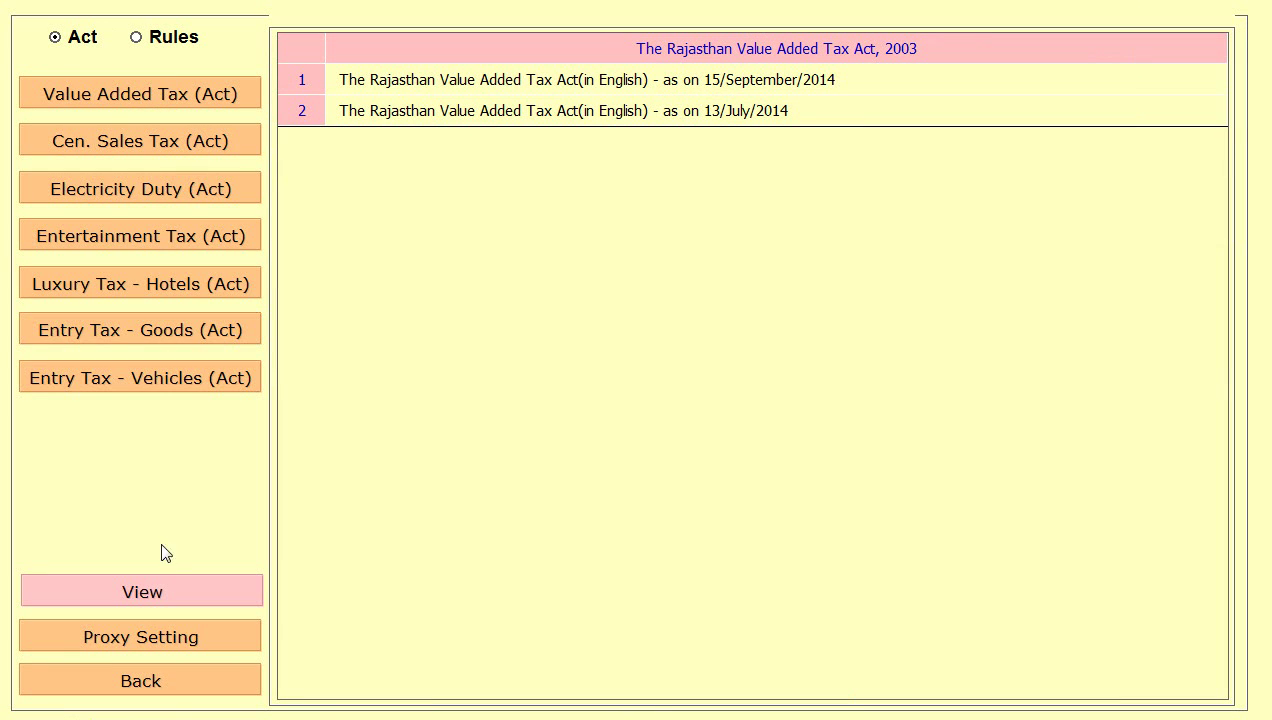
click(163, 686)
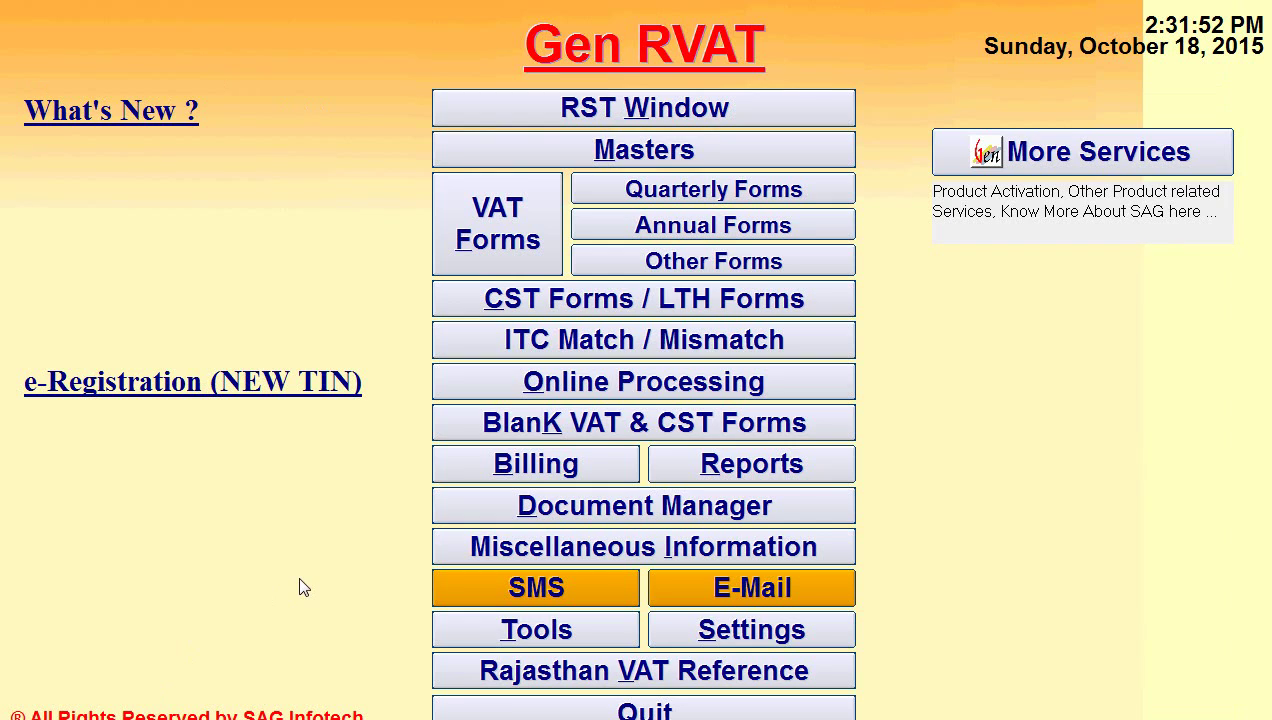
click(140, 110)
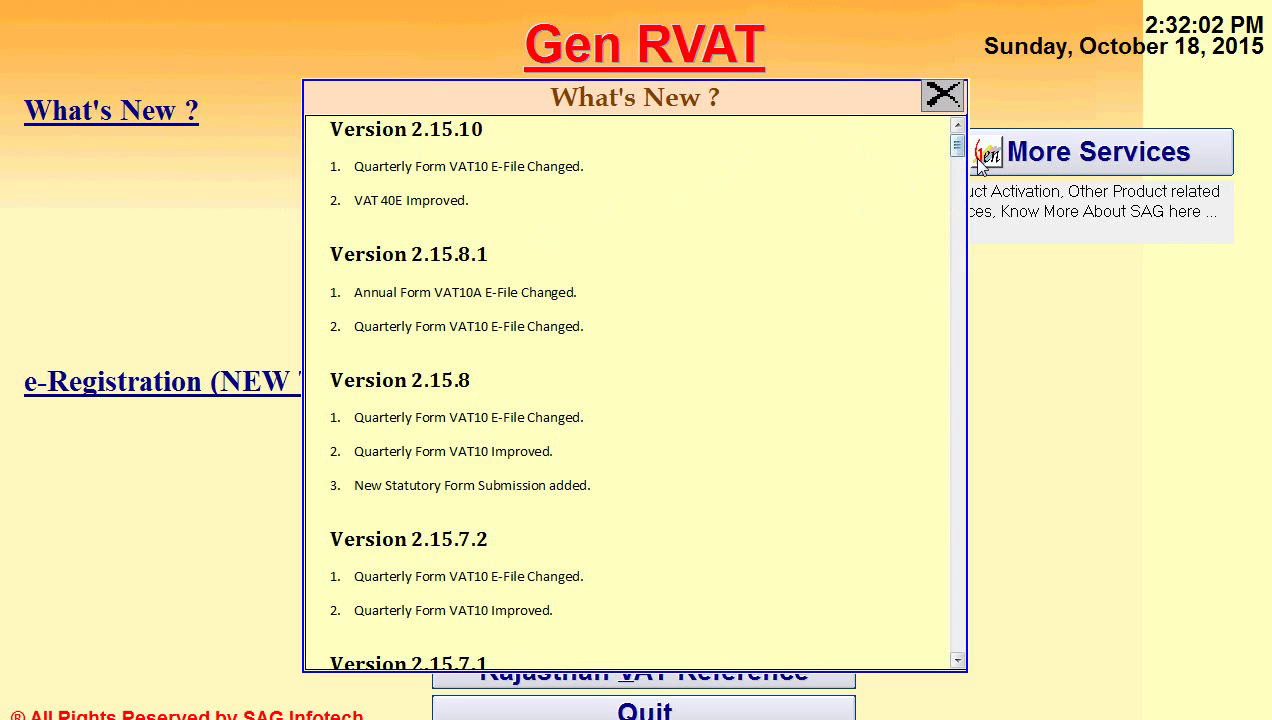
drag(958, 146, 960, 152)
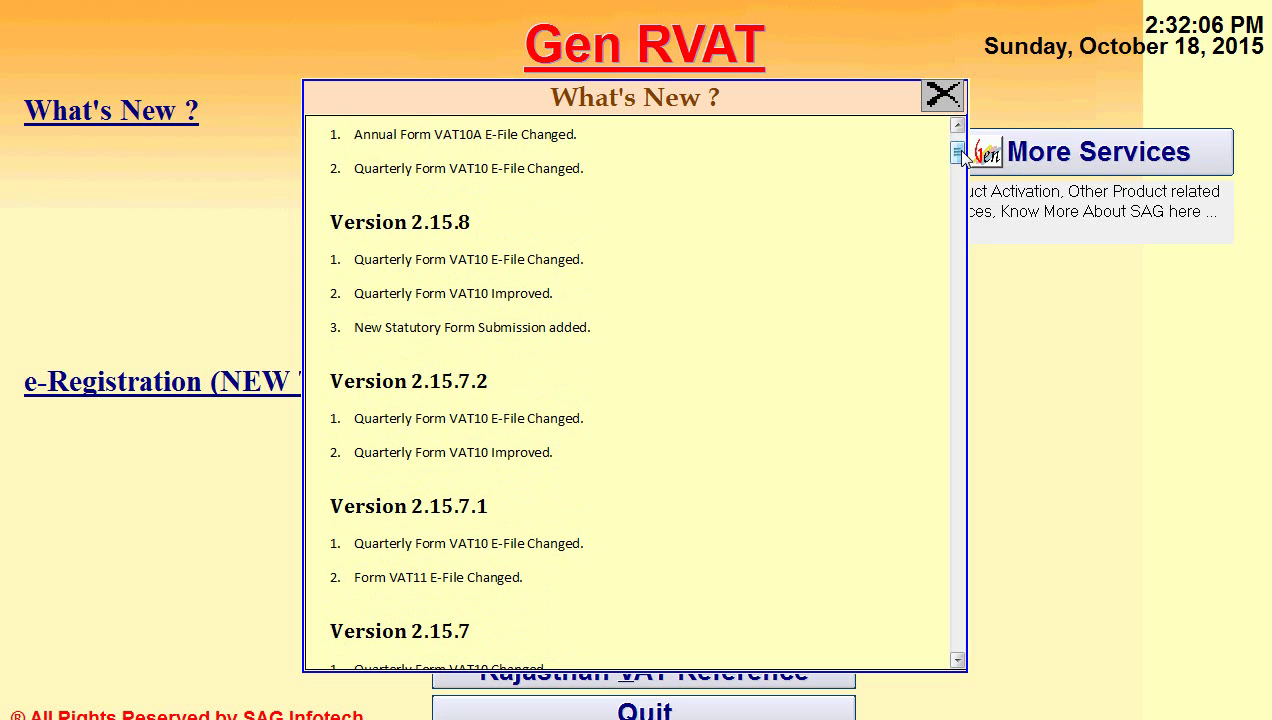
click(942, 94)
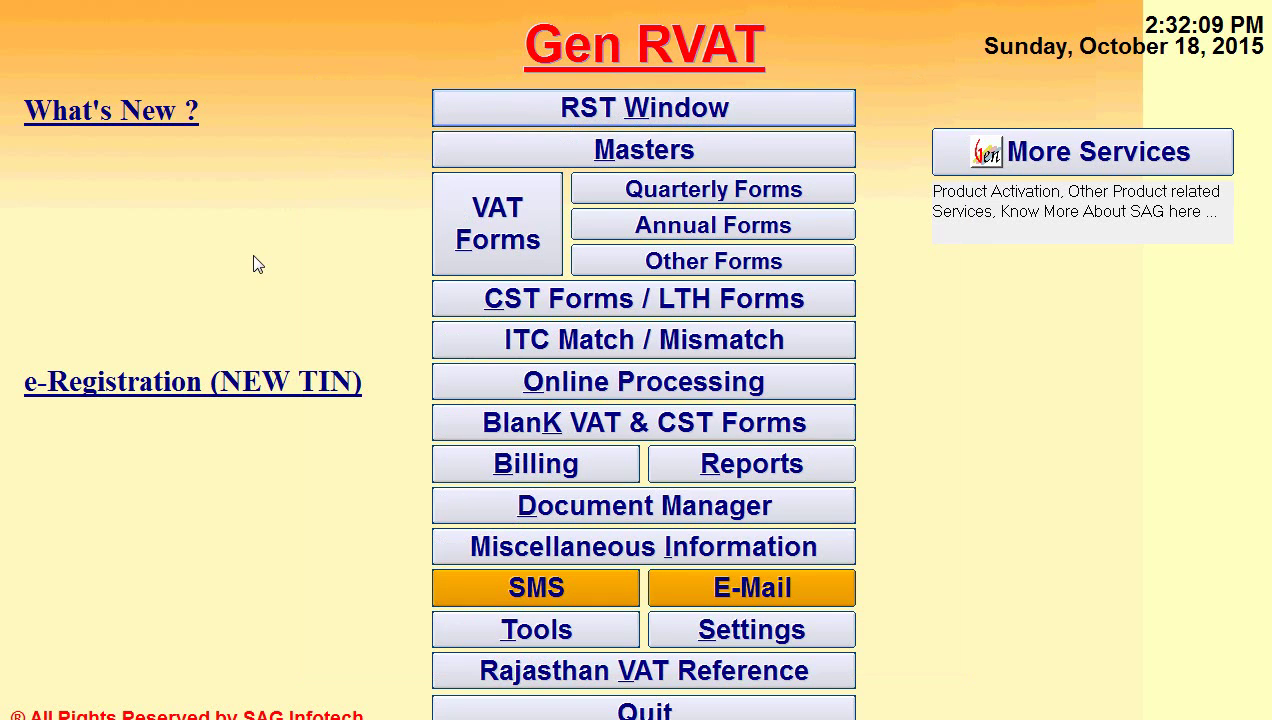
- View the e-Registration (NEW TIN) dealer form and the More Services window, closing each without entering anything
click(225, 390)
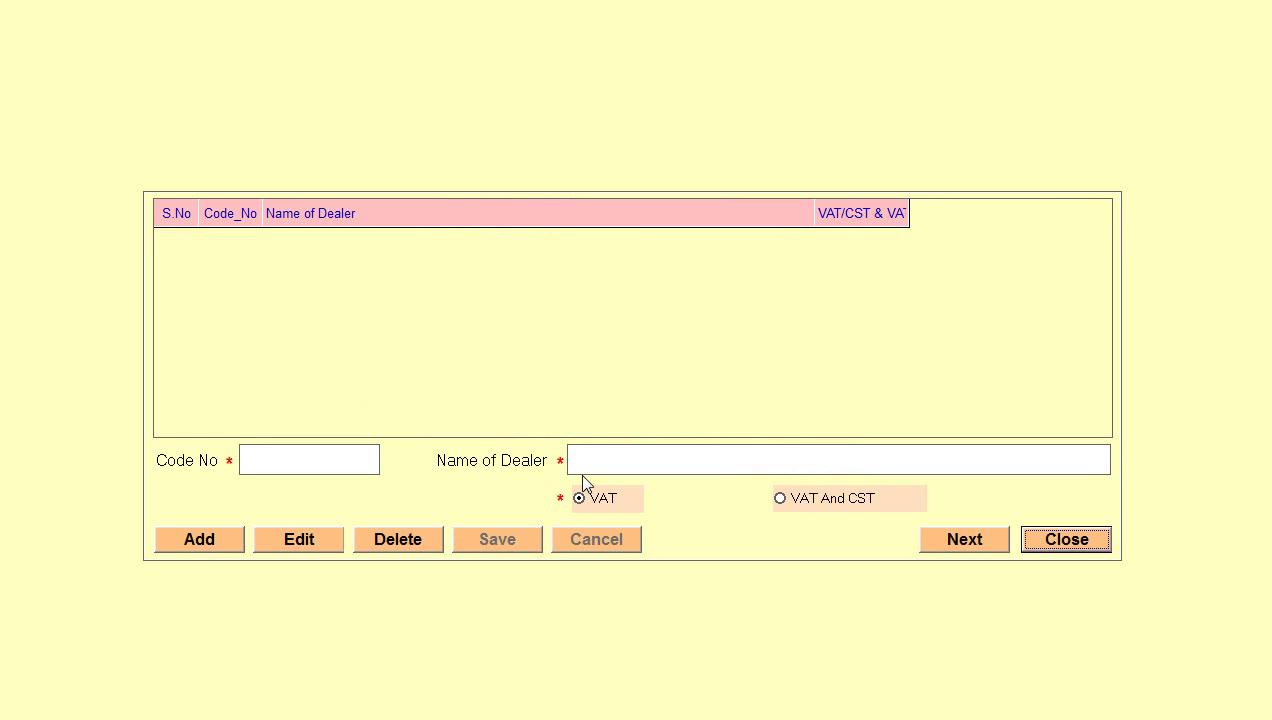
click(1032, 545)
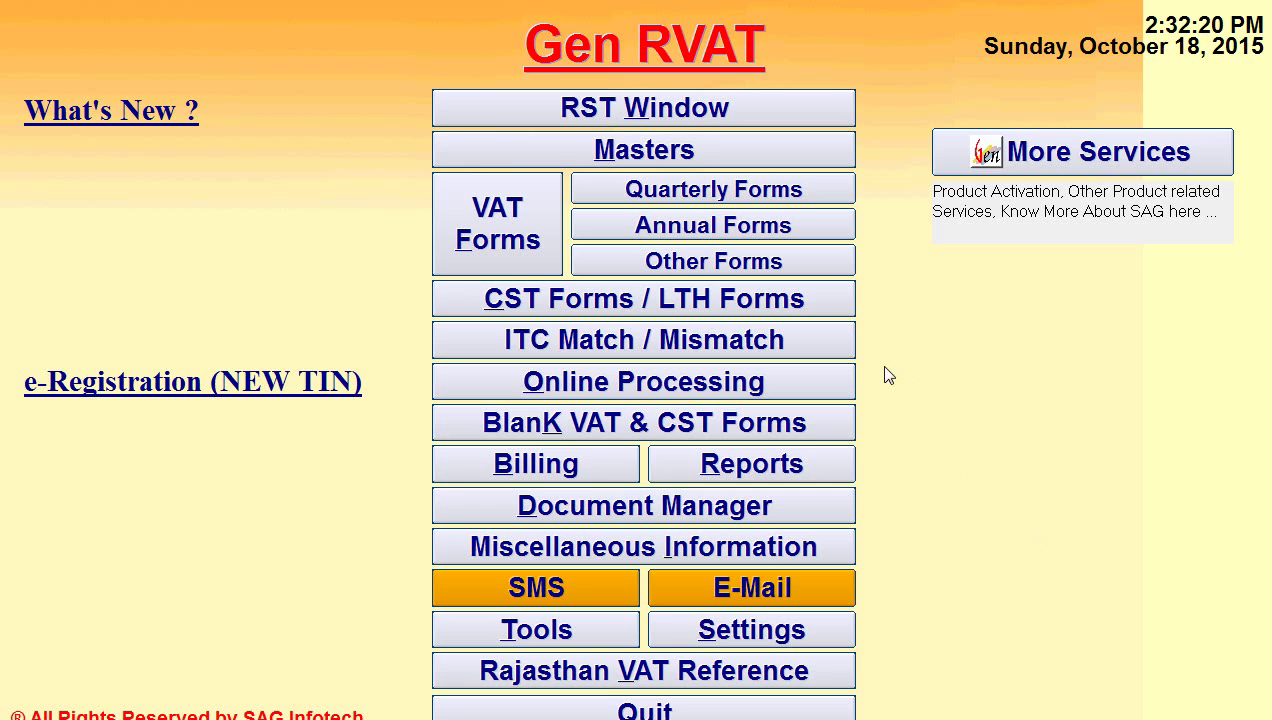
click(1002, 131)
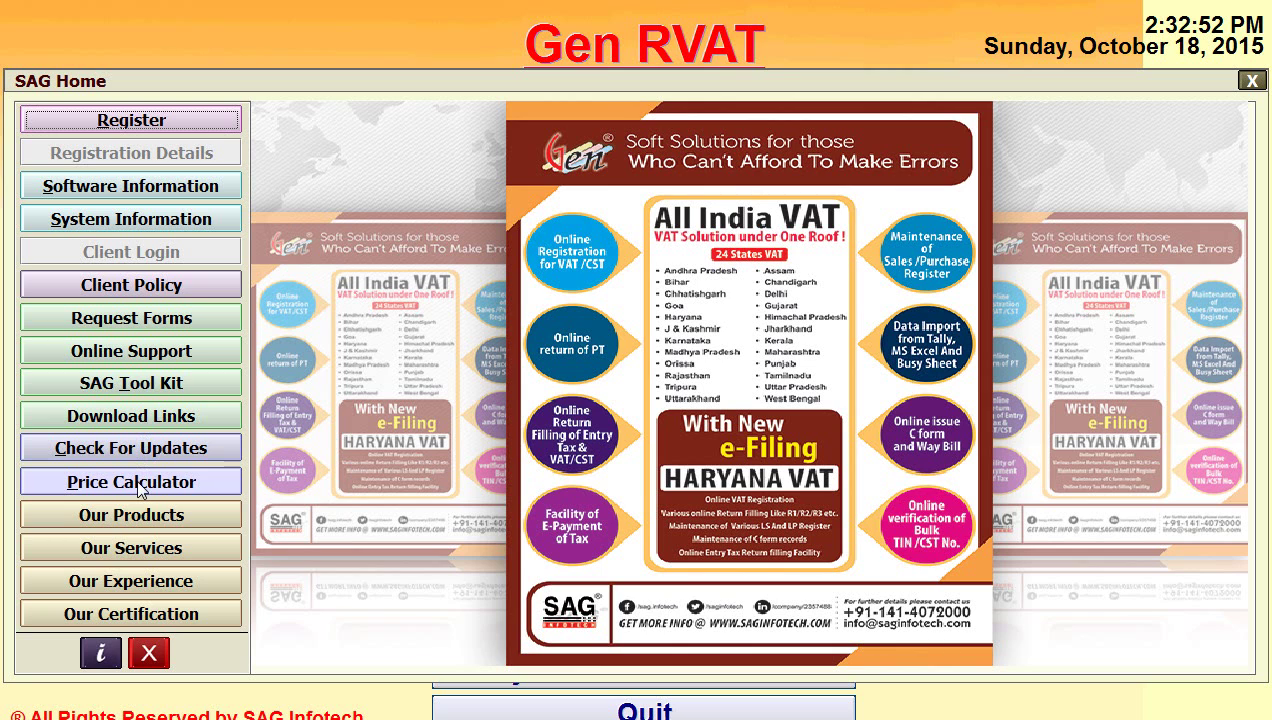
click(150, 652)
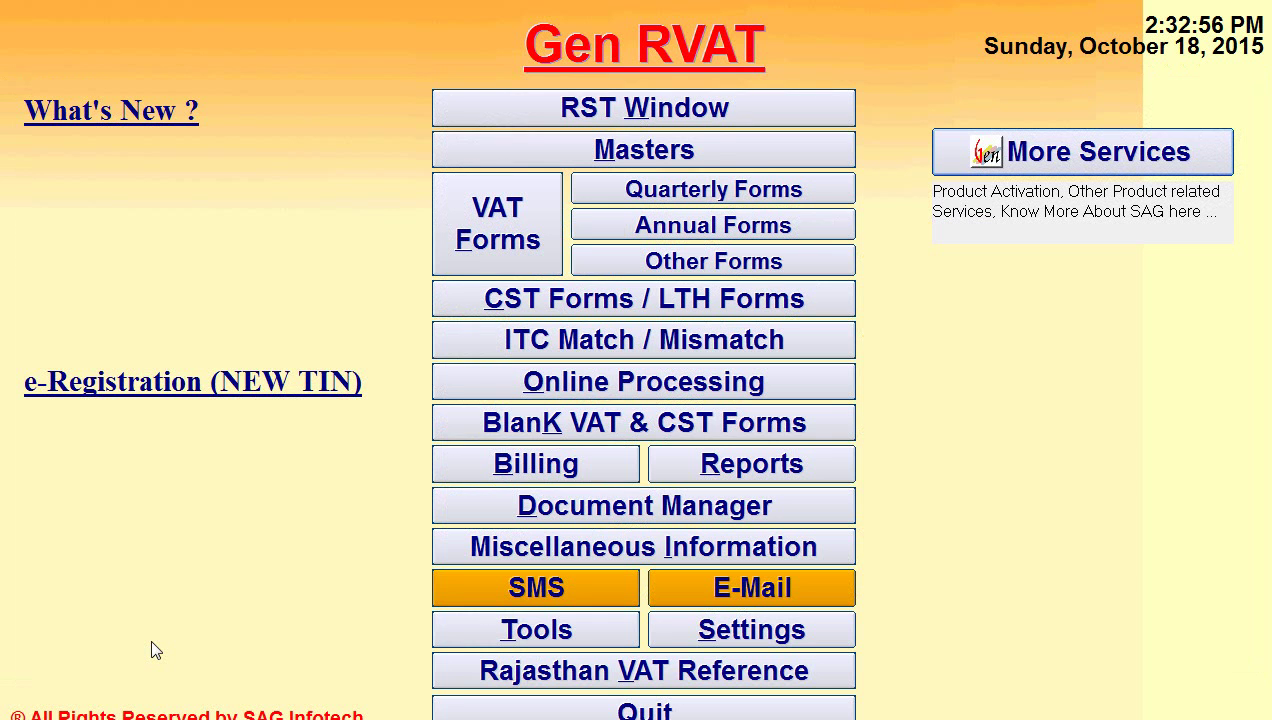